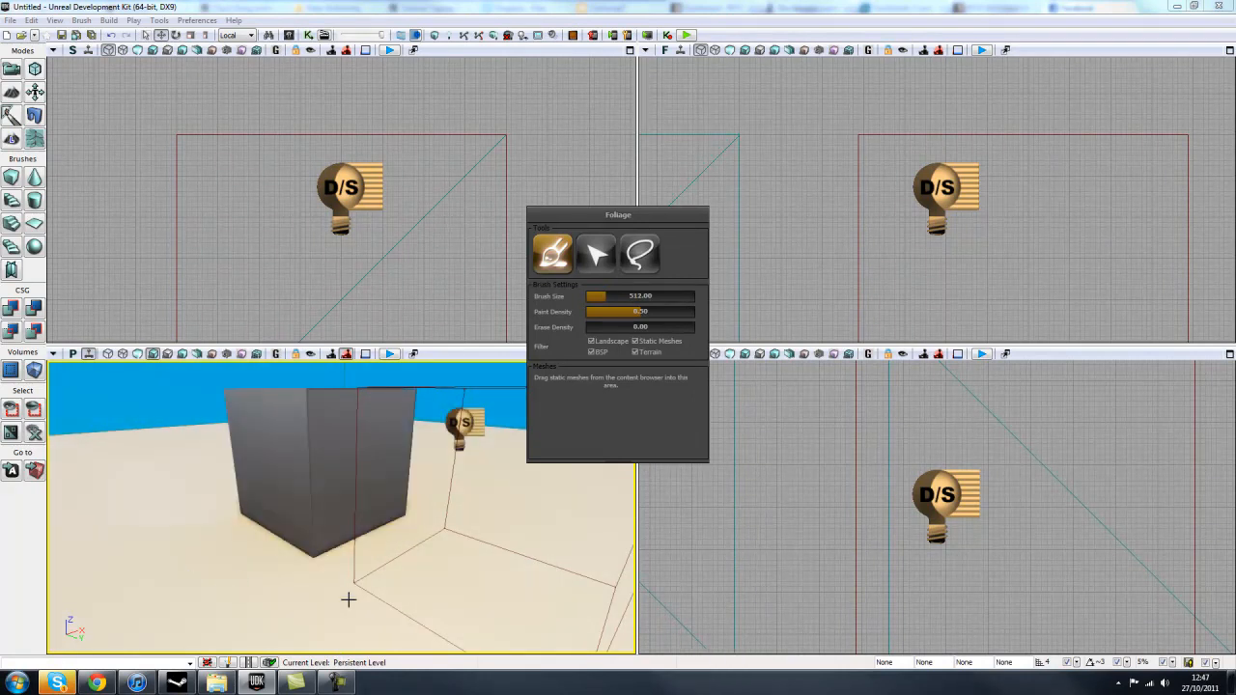
Switch from foliage mode to camera mode and shape the builder brush as a cube.
click(12, 69)
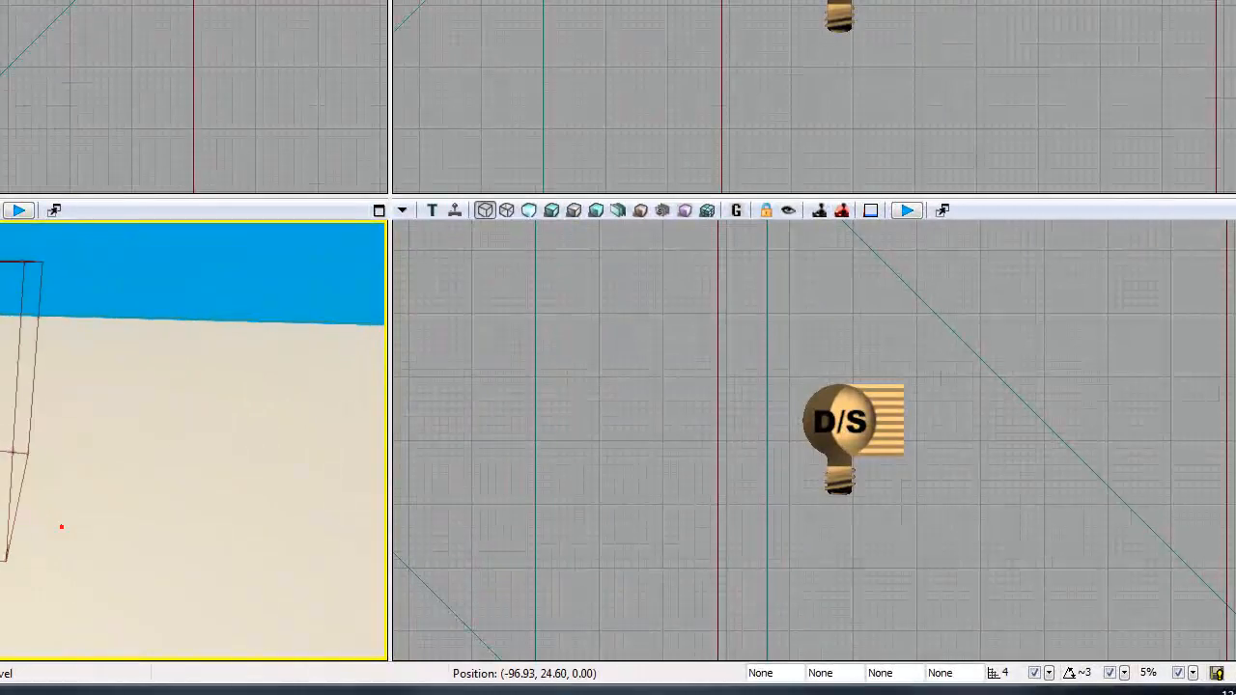
click(10, 490)
mouse_move(129, 495)
right_down()
mouse_move(117, 497)
mouse_move(129, 473)
right_up()
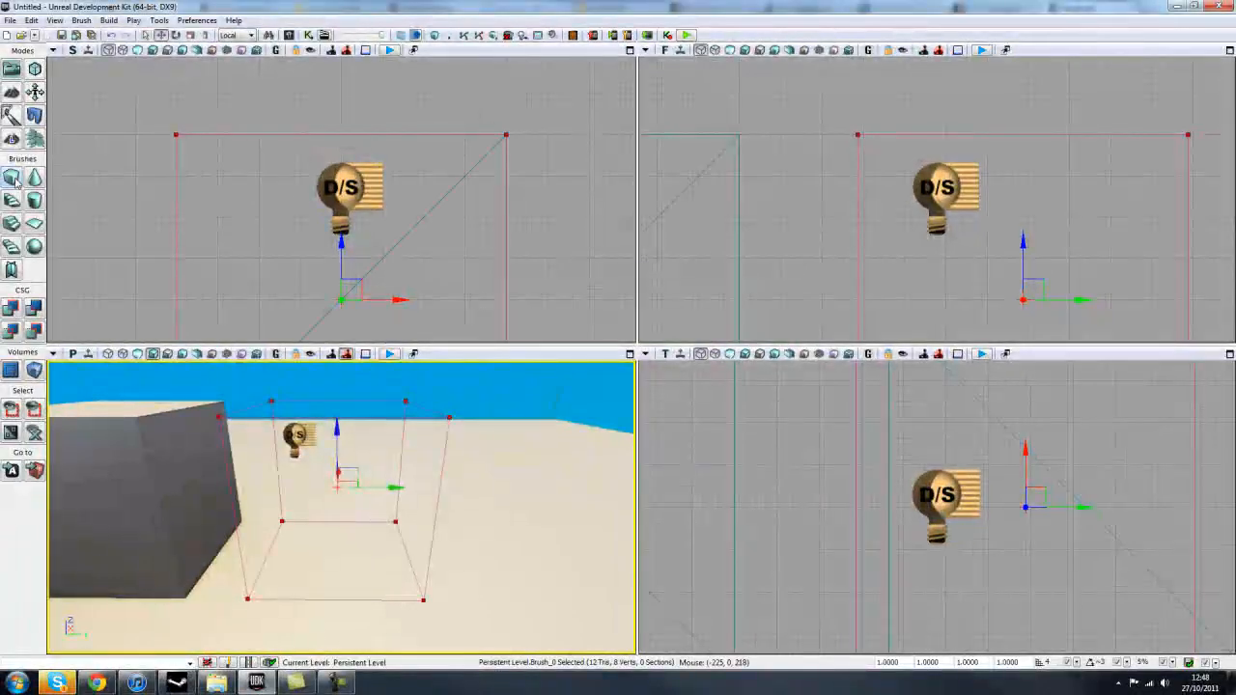
right_drag(388, 534, 393, 538)
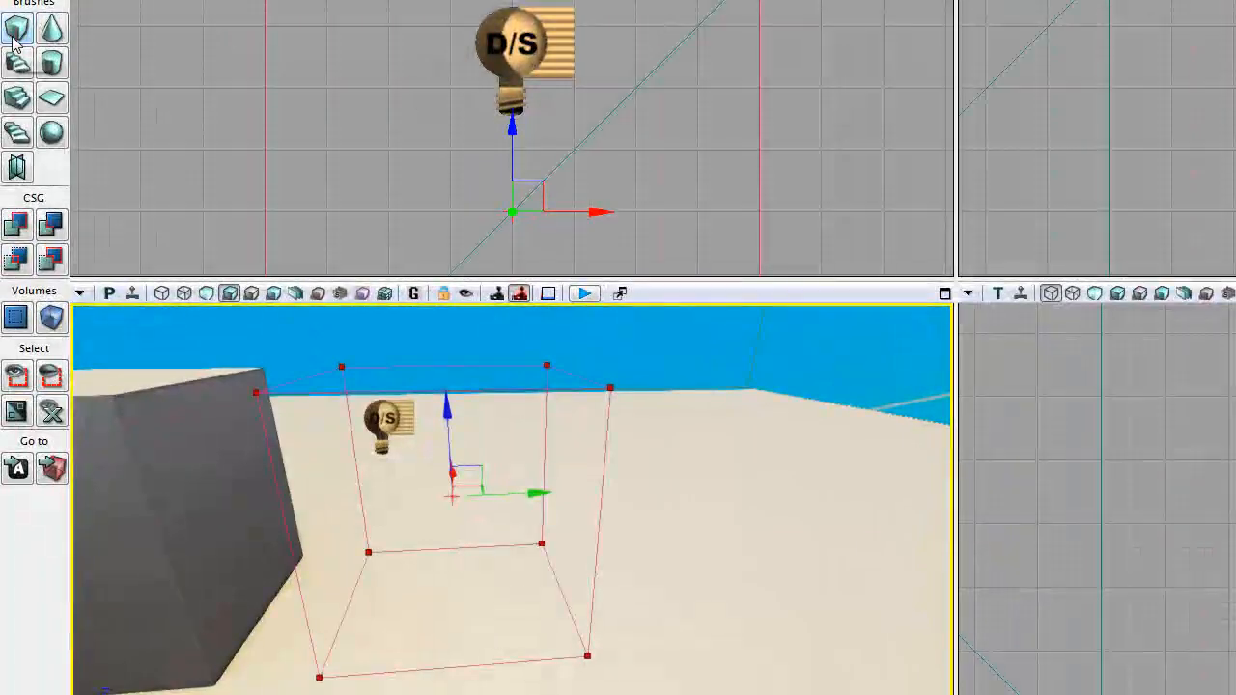
Change the builder brush through the cone, cylinder and sphere shapes.
click(50, 30)
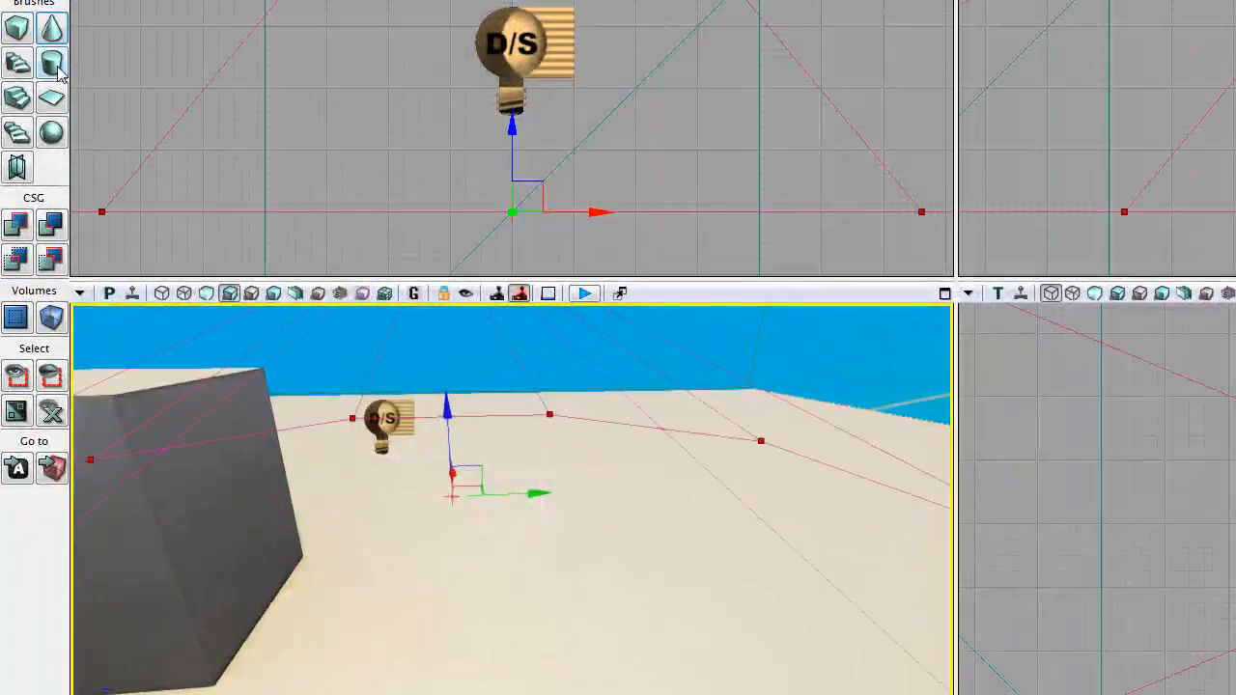
click(53, 63)
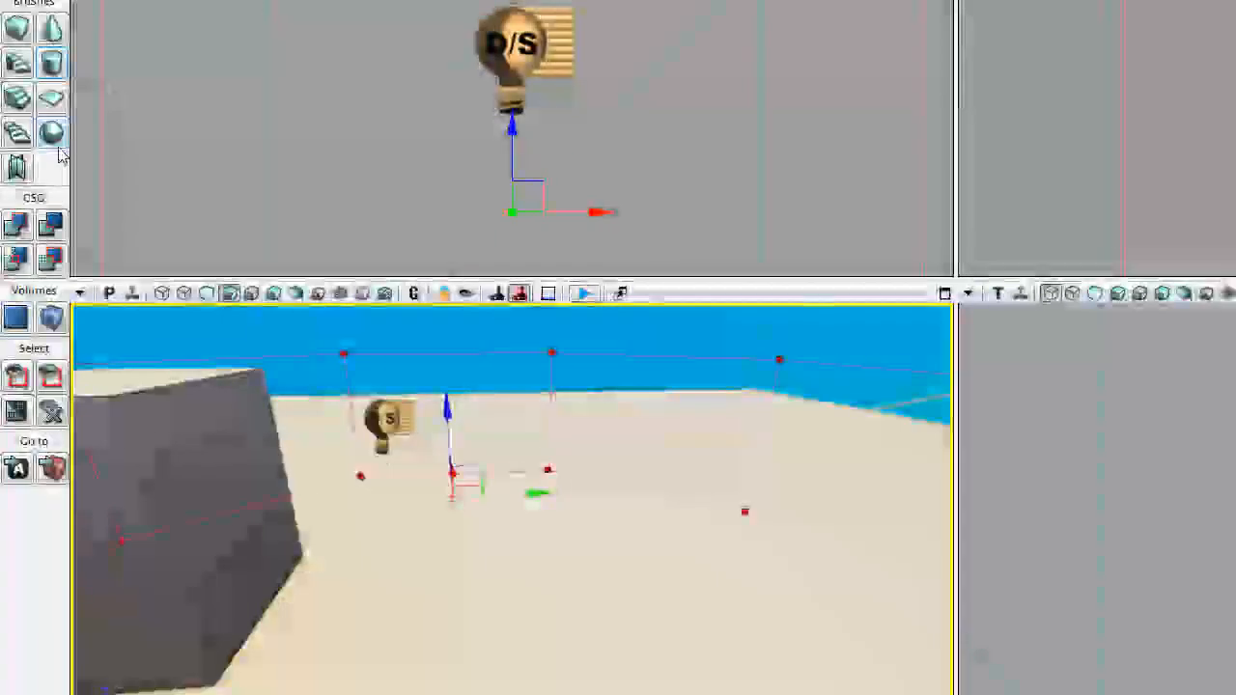
click(52, 134)
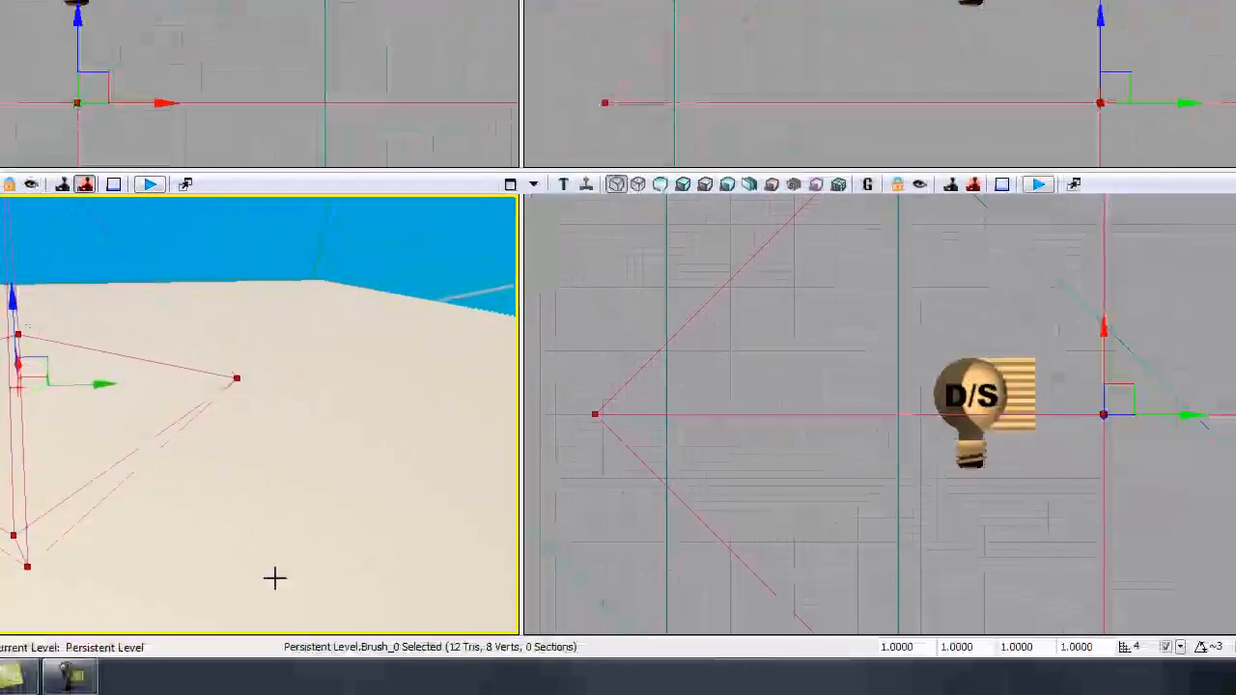
right_drag(712, 687, 680, 618)
drag(241, 507, 248, 522)
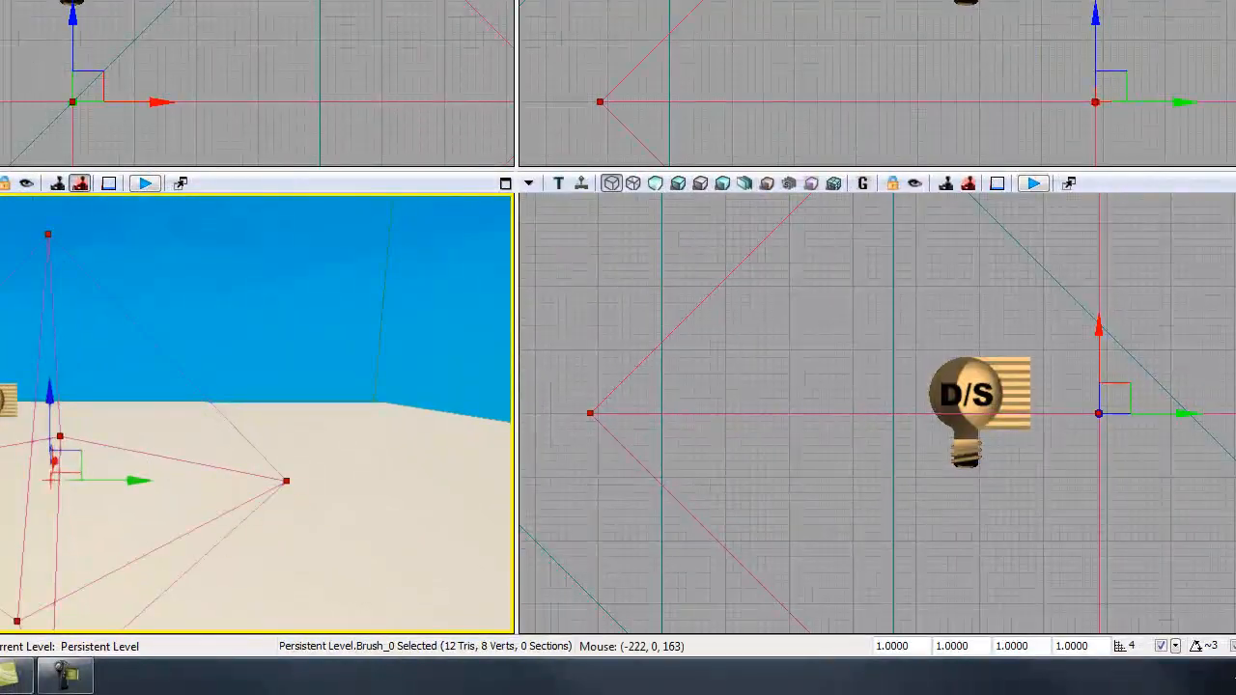
Rebuild the builder brush as a spiral staircase and examine its shape.
right_drag(258, 583, 109, 604)
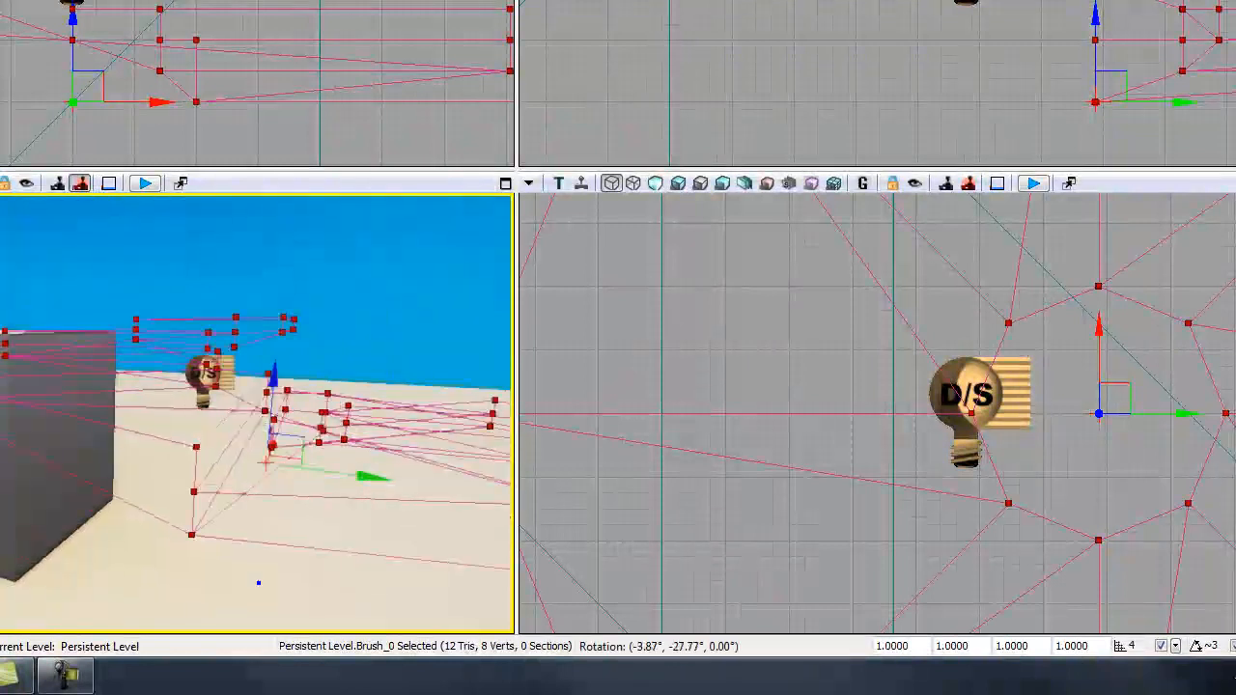
drag(109, 604, 110, 628)
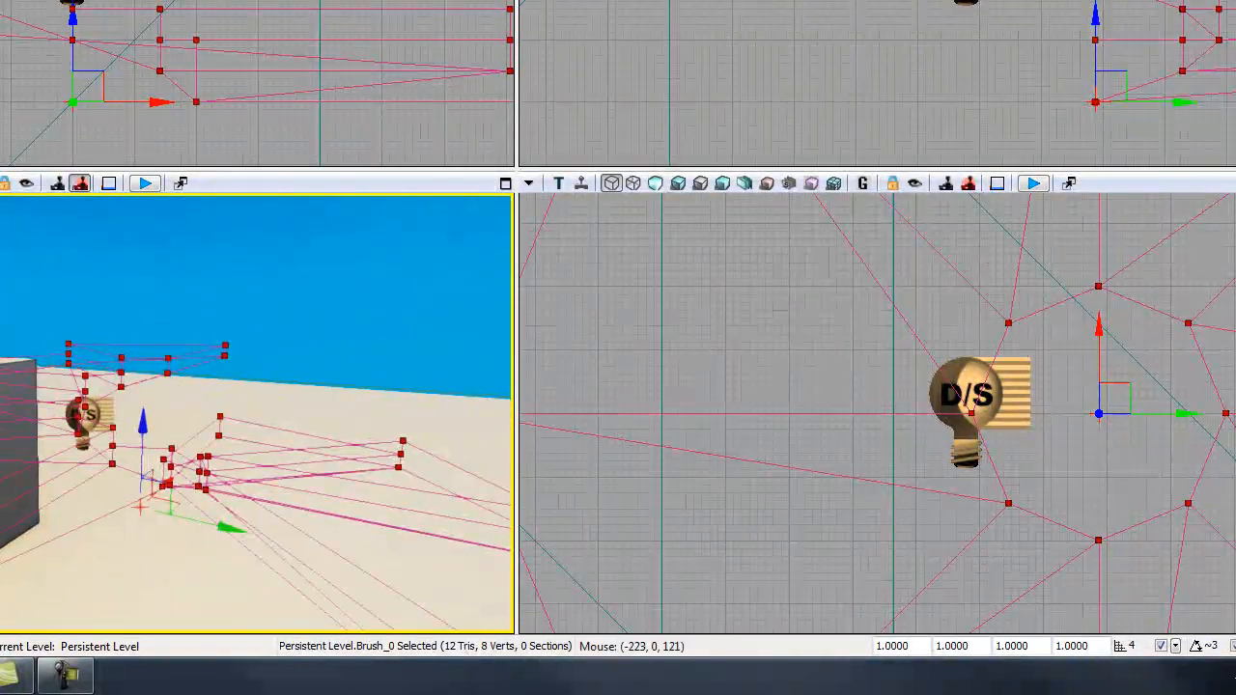
right_drag(241, 415, 341, 533)
drag(341, 533, 144, 515)
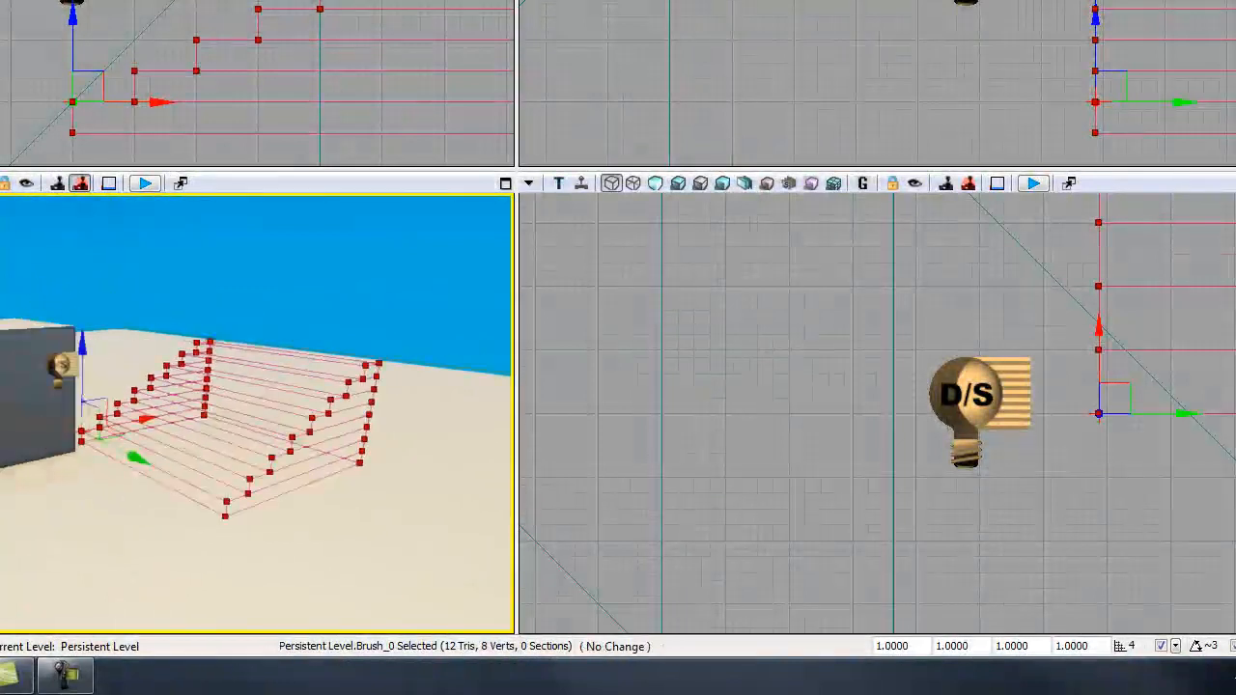
Rebuild the builder brush as a linear staircase and examine its steps from several sides.
right_drag(144, 515, 194, 524)
right_drag(249, 564, 345, 566)
drag(344, 566, 91, 496)
right_drag(179, 537, 62, 496)
drag(61, 496, 284, 550)
right_drag(284, 551, 264, 524)
drag(264, 525, 180, 486)
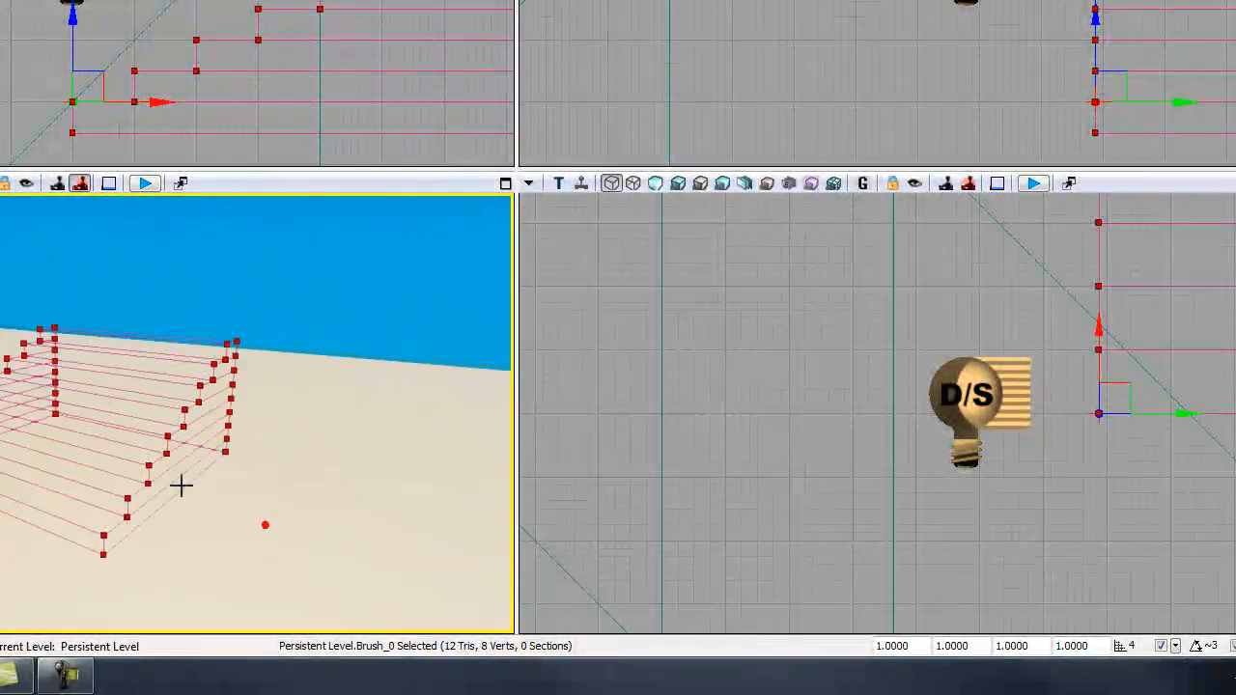
right_drag(300, 539, 280, 538)
drag(281, 538, 327, 552)
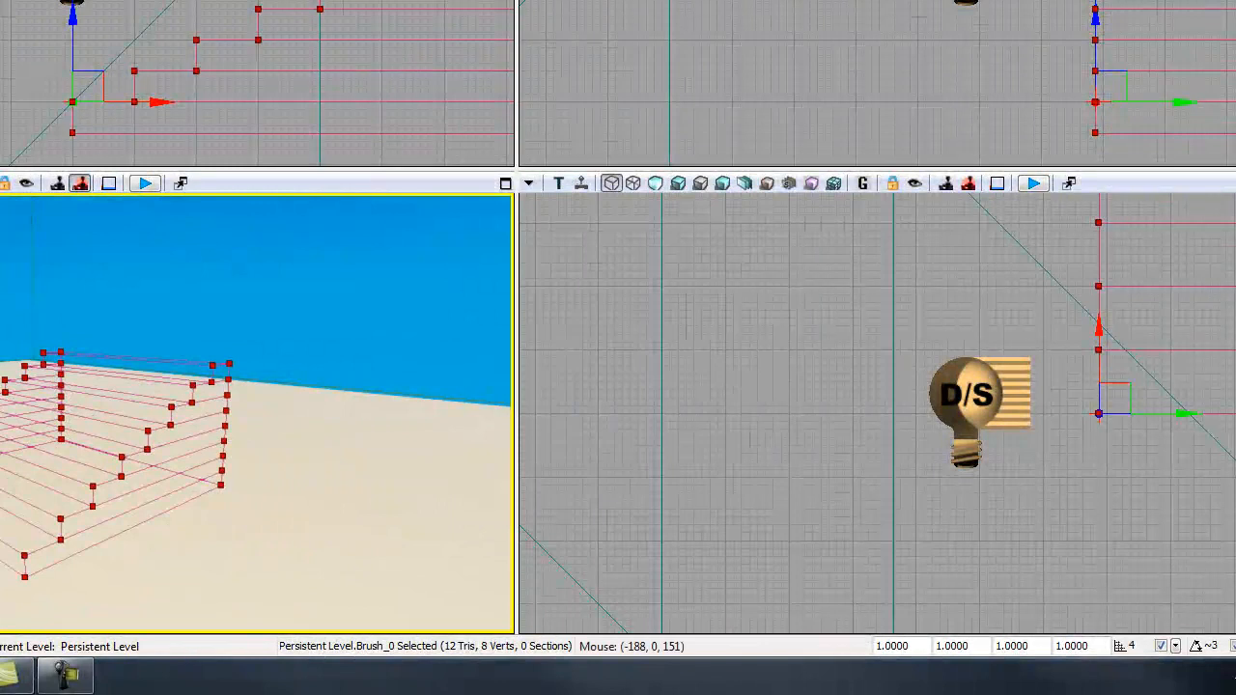
right_drag(171, 472, 281, 513)
drag(281, 512, 237, 511)
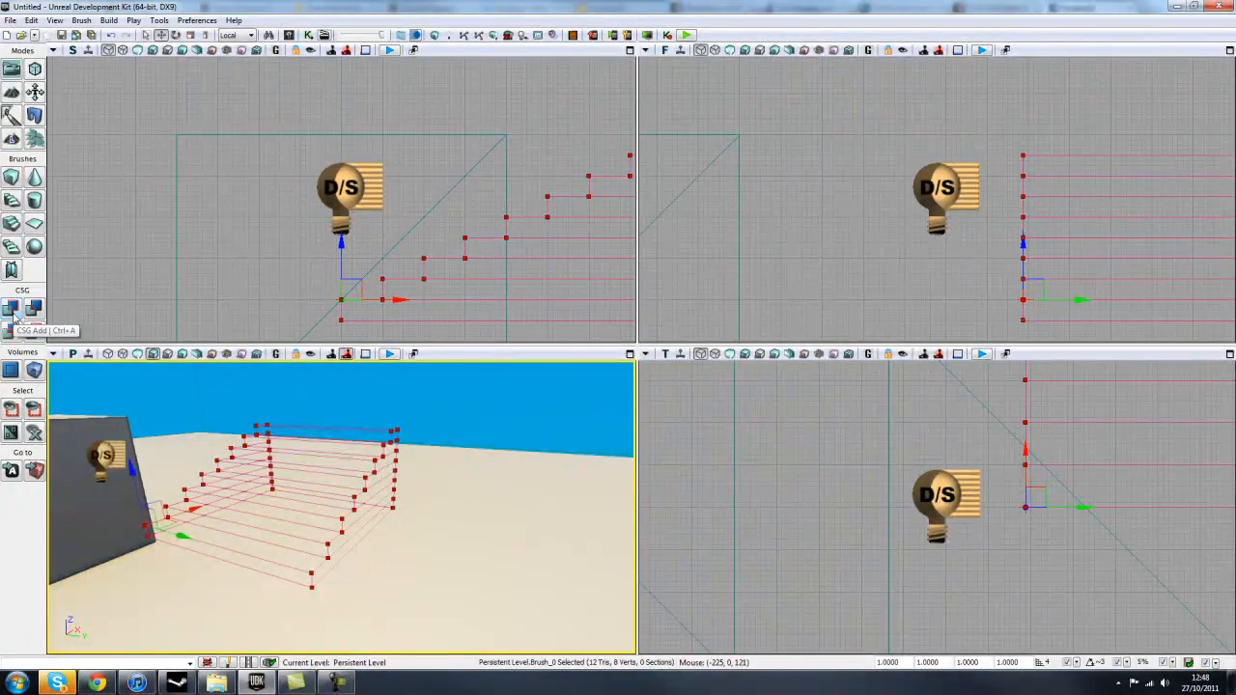
Try a CSG subtraction with the staircase brush and deselect the brush.
click(35, 309)
click(230, 287)
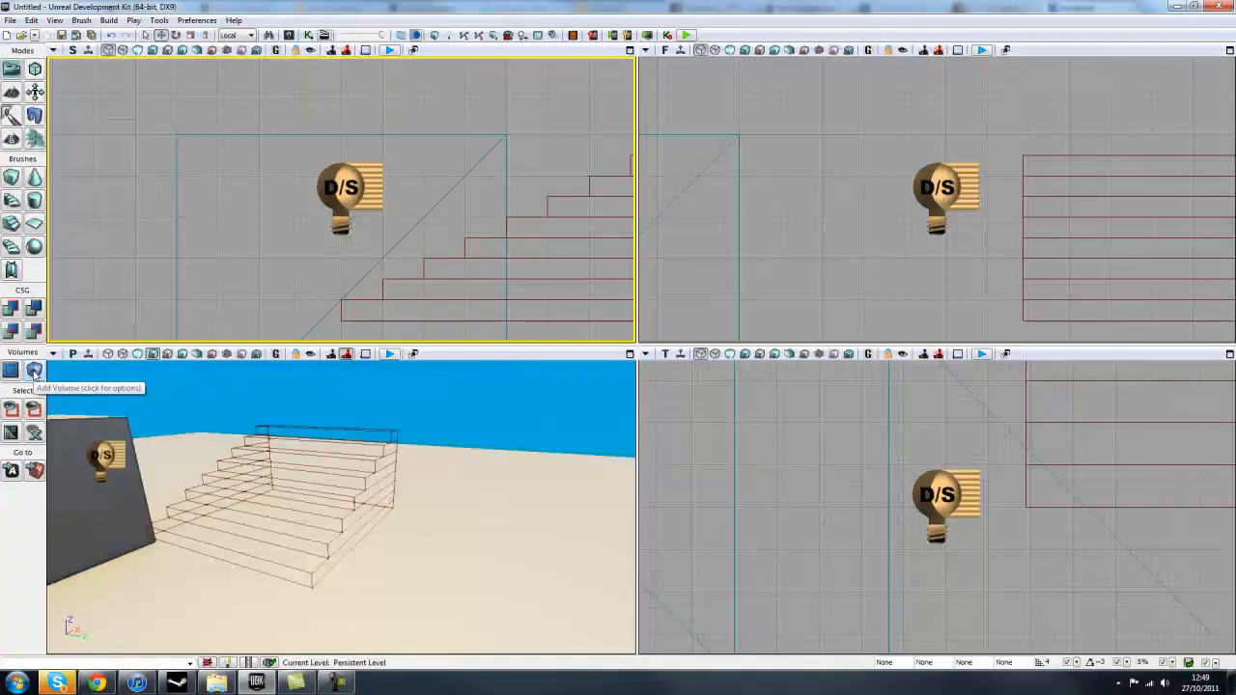
Show the list of volume types that can be added, and close it without adding one.
click(34, 372)
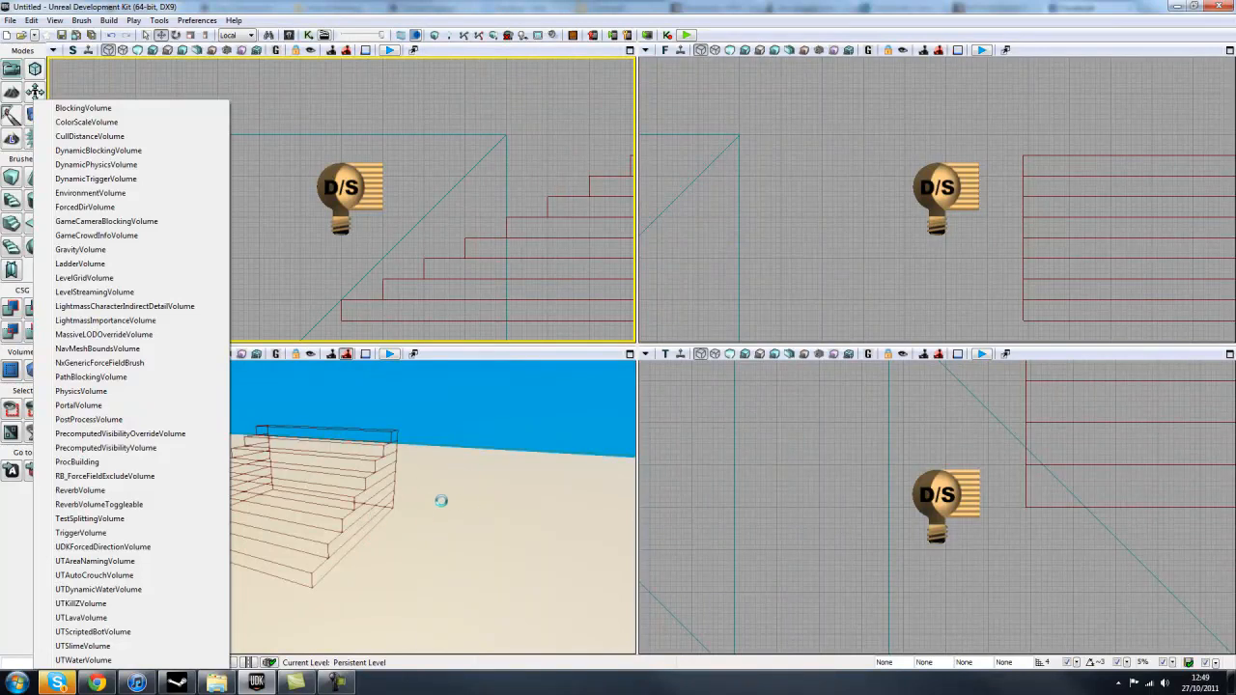
drag(451, 510, 417, 508)
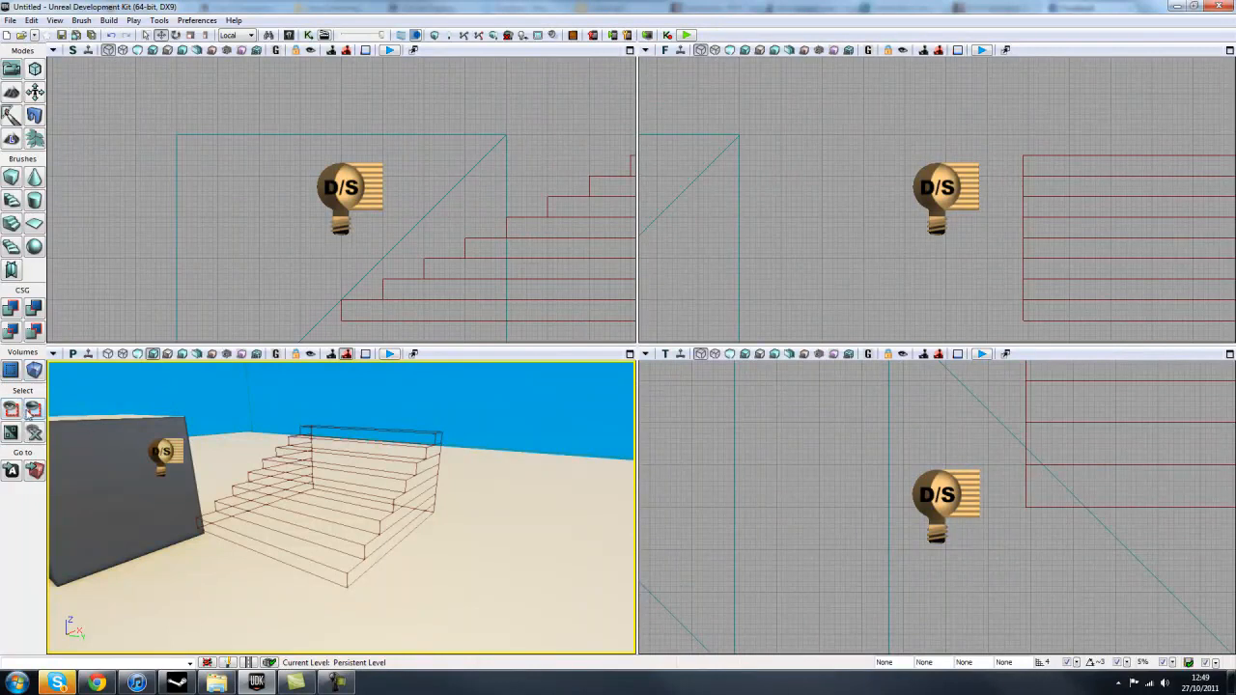
Hide the grey cube and the D/S light, and unhide all hidden objects.
drag(116, 422, 104, 473)
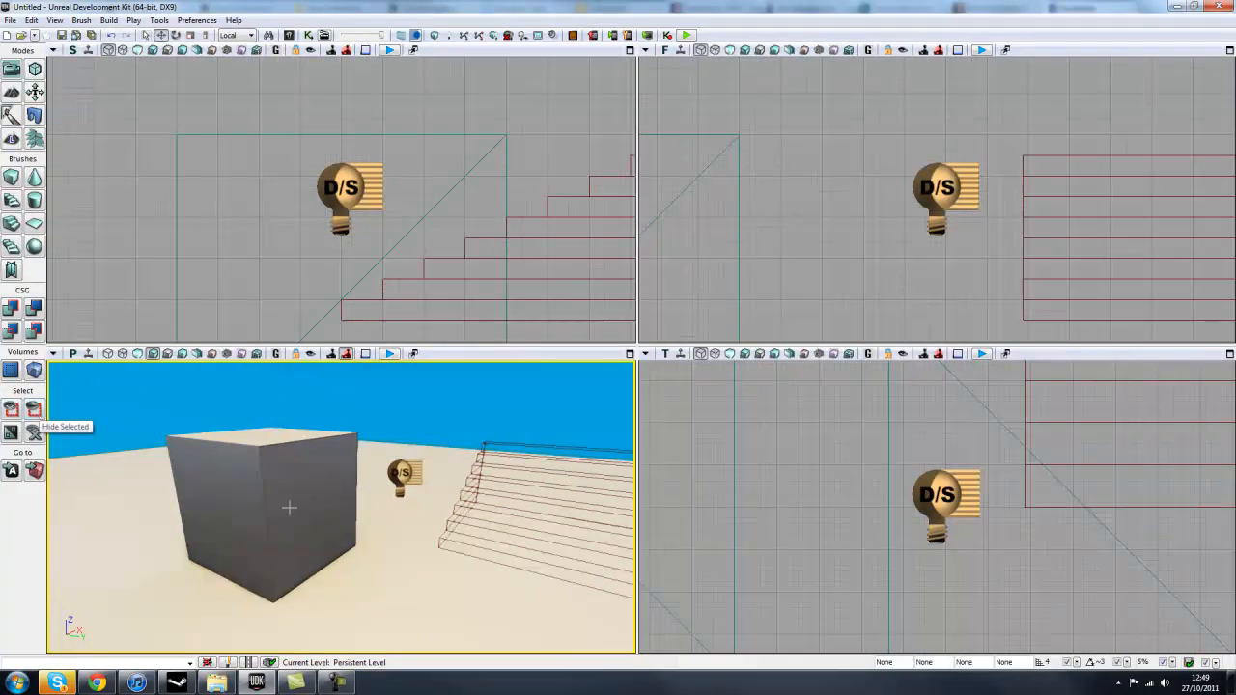
click(319, 491)
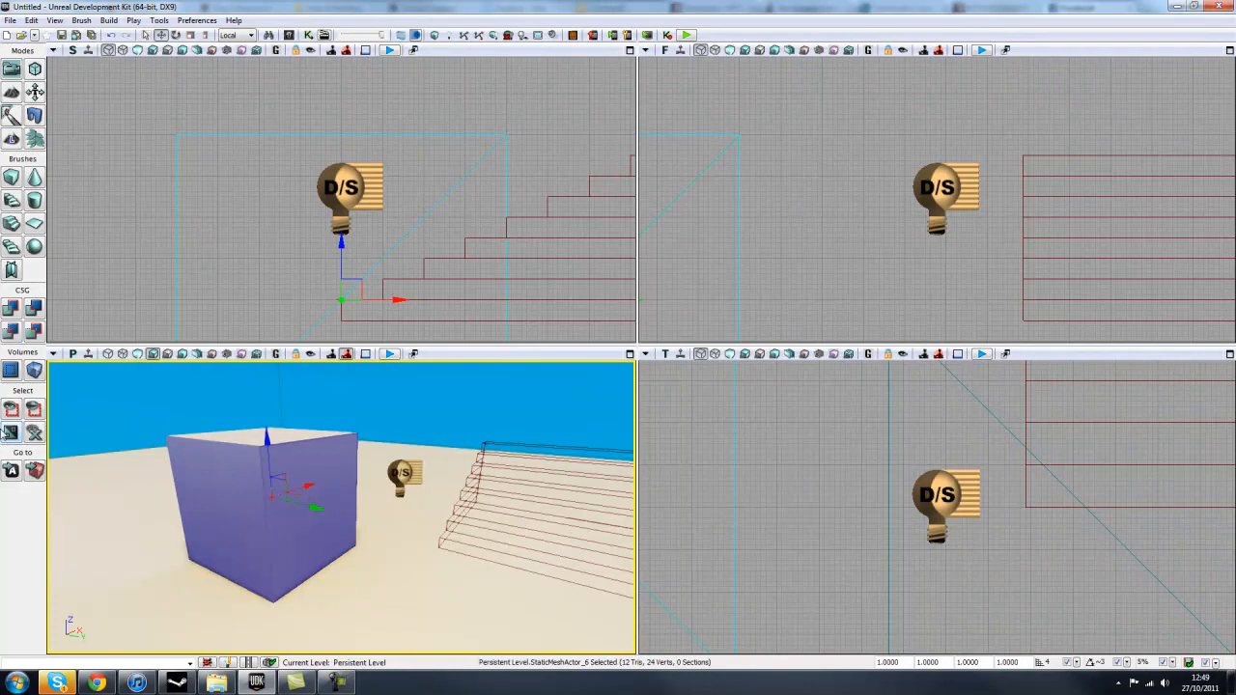
click(33, 410)
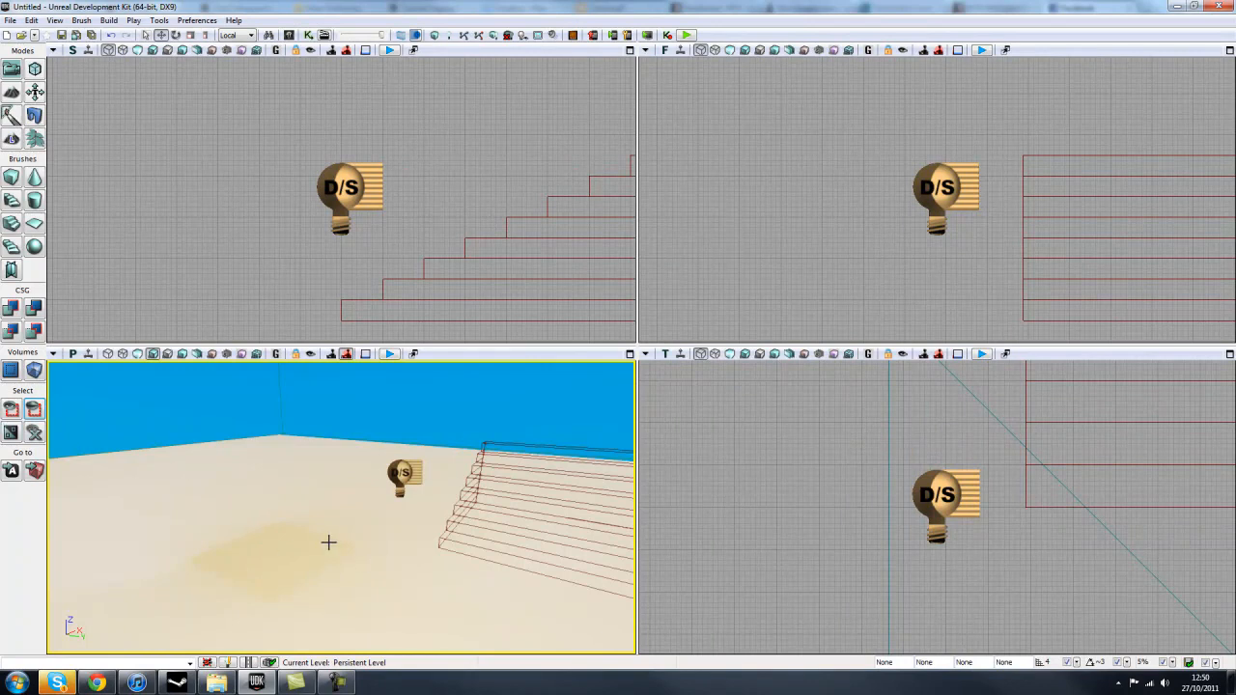
click(397, 472)
key(Delete)
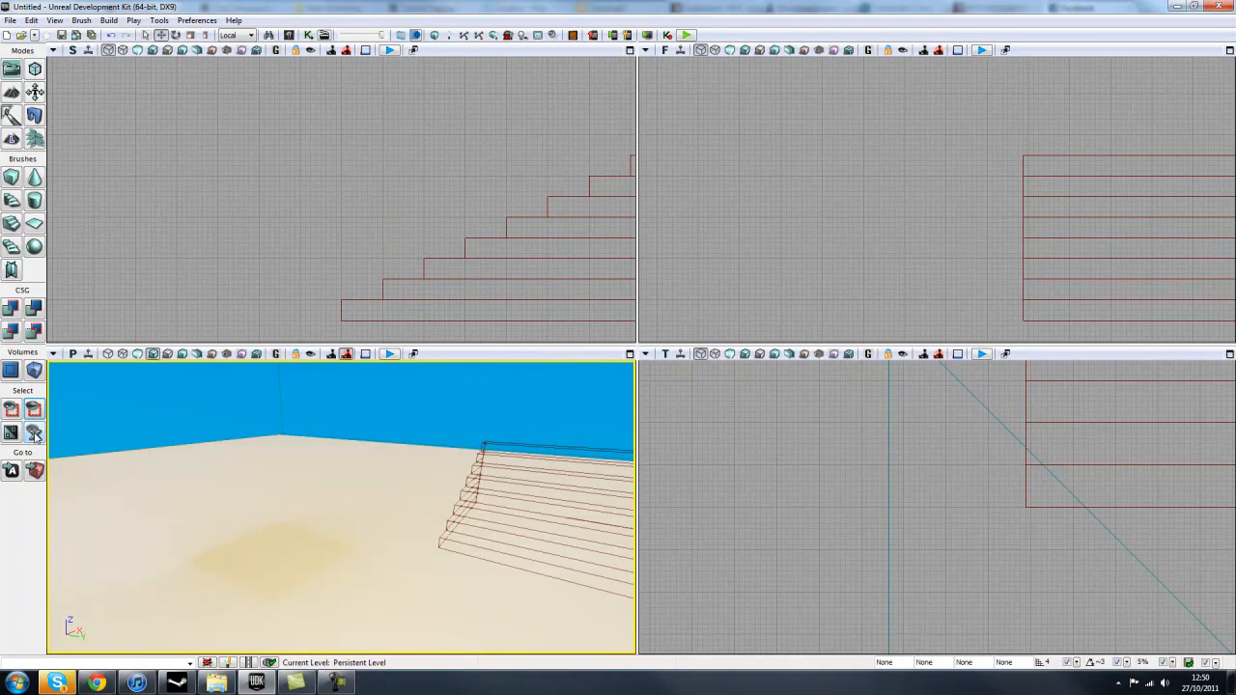
click(35, 434)
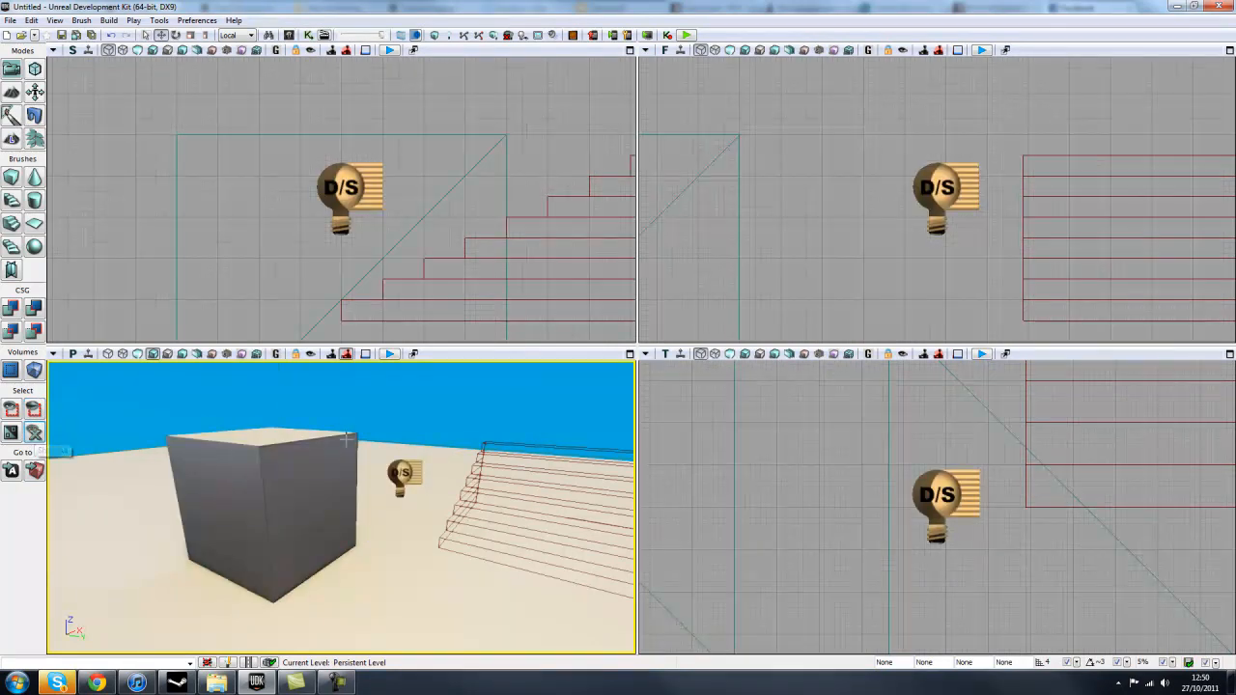
Hide the grey cube once more and restore all hidden objects.
click(274, 477)
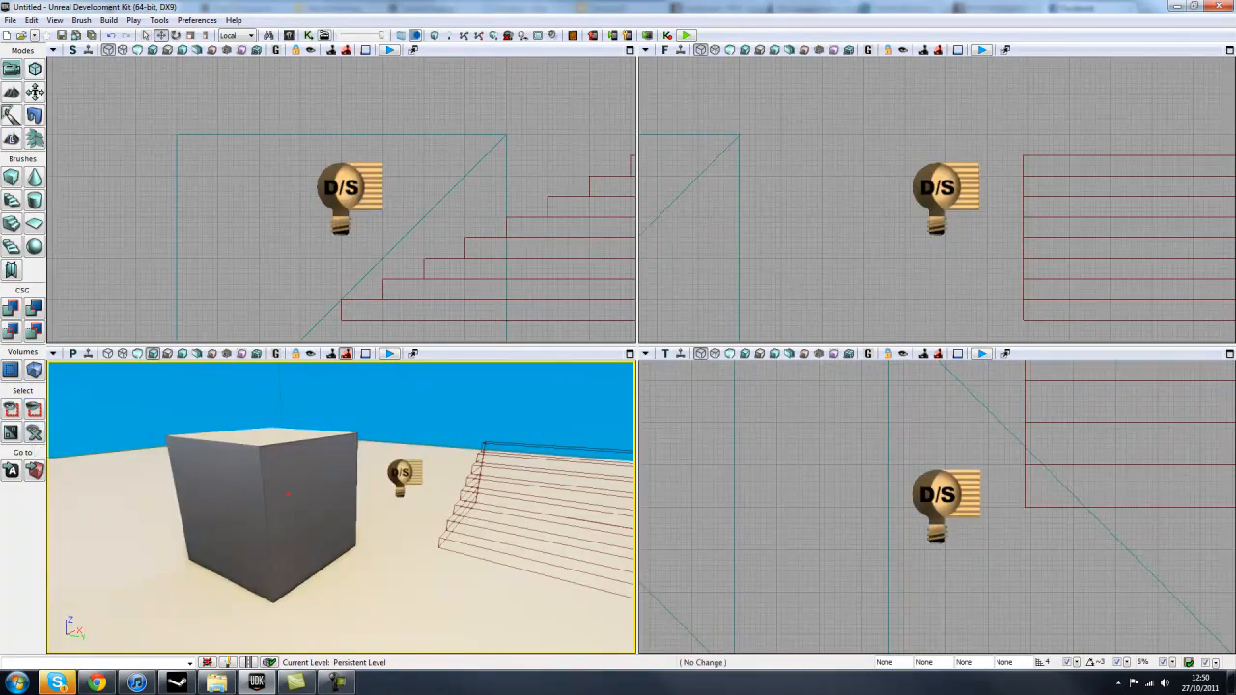
click(35, 409)
click(36, 435)
Isolate the grey cube by showing only the selection, and unhide everything else.
click(210, 490)
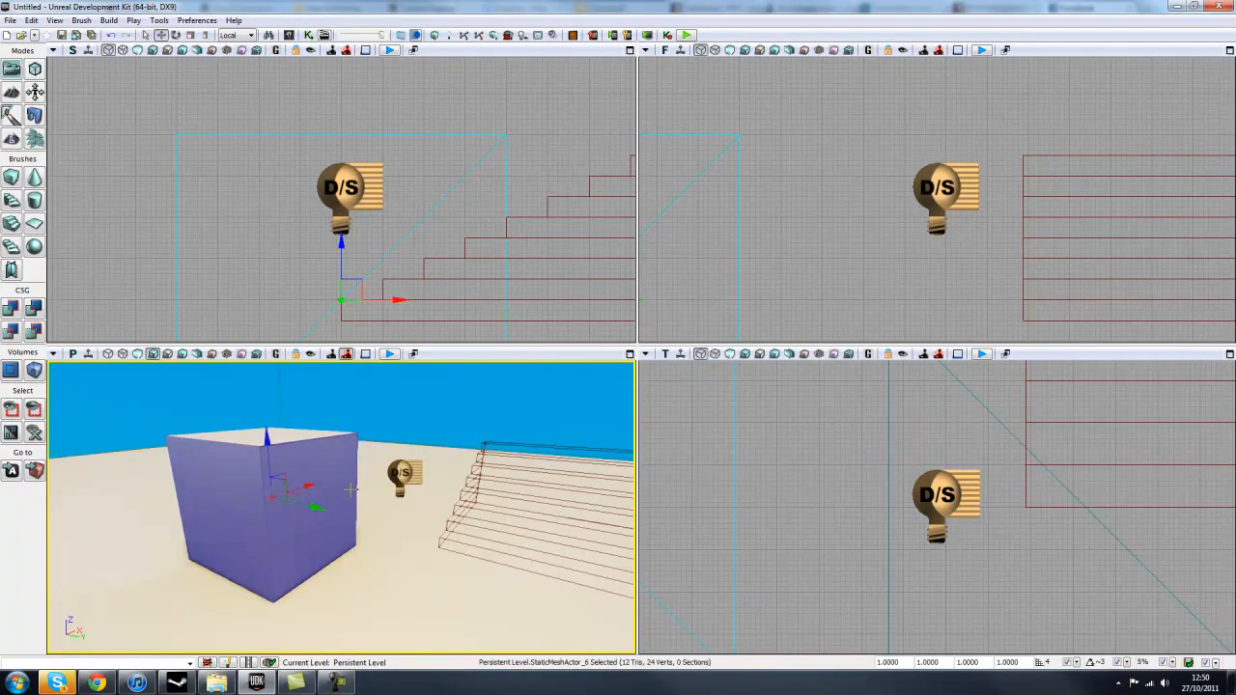
click(12, 414)
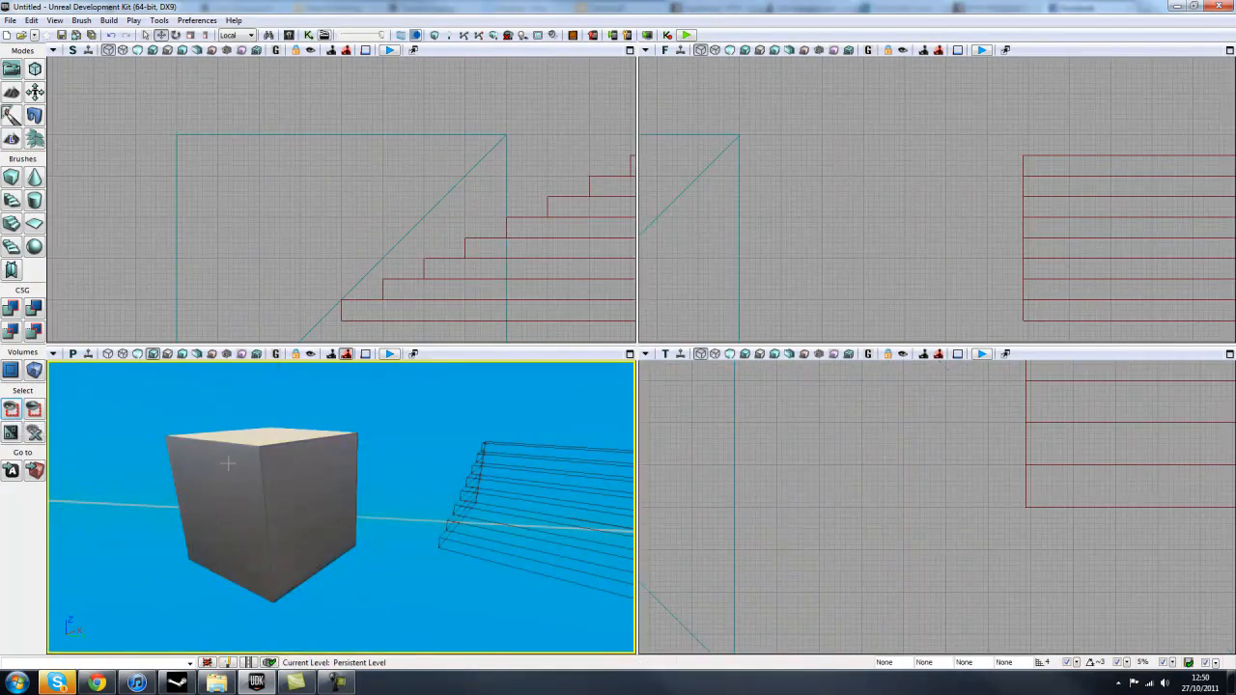
click(37, 435)
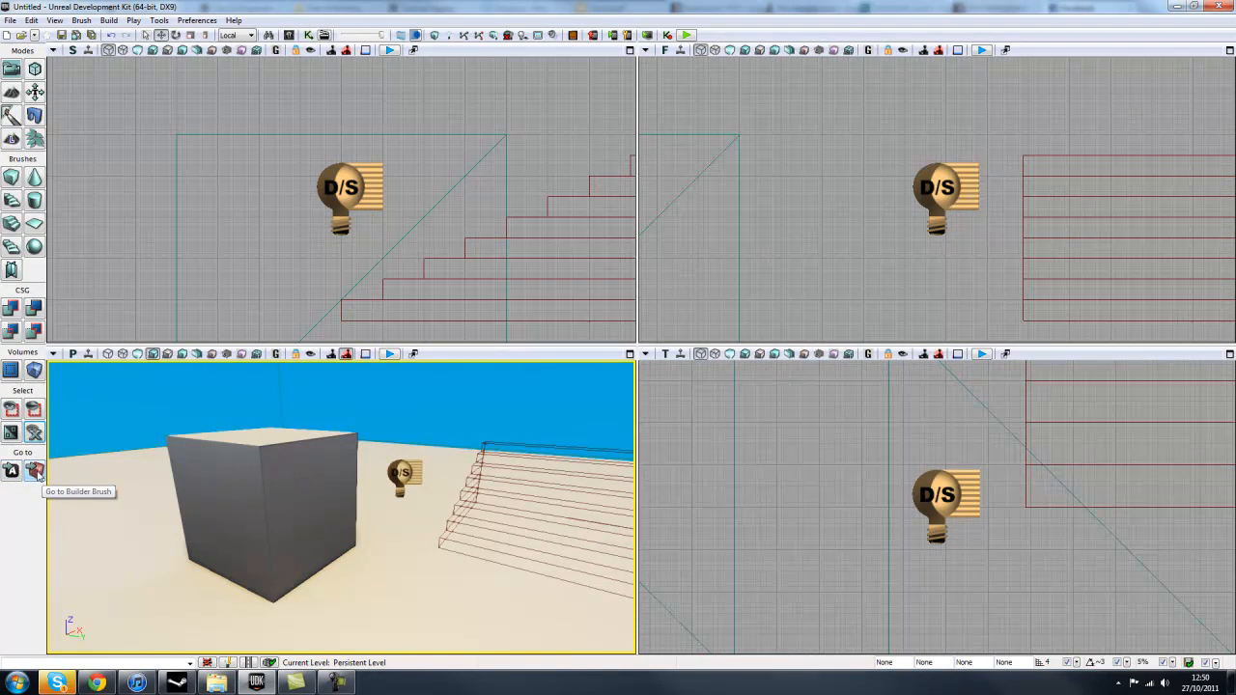
Select the grey cube and focus all viewports on it with Go to Actor.
drag(415, 550, 177, 592)
click(590, 530)
right_drag(377, 547, 3, 433)
click(12, 471)
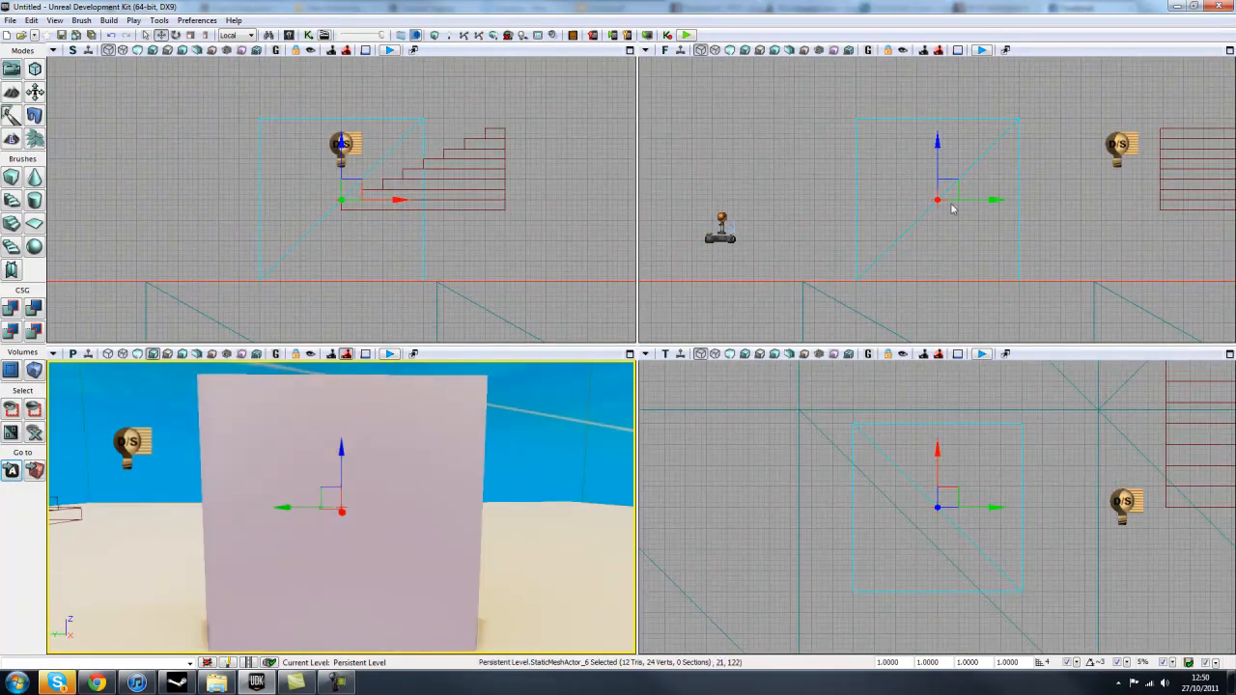
Focus the viewports on the staircase builder brush and examine it.
click(34, 470)
right_drag(269, 511, 356, 598)
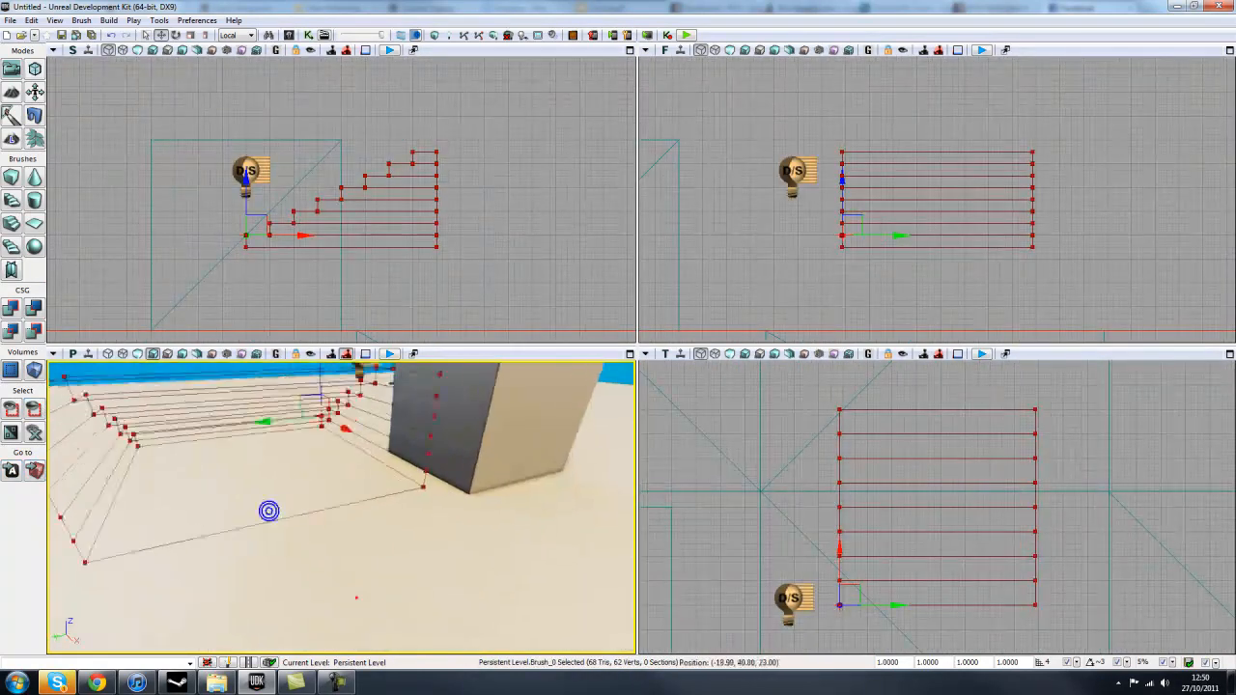
drag(357, 598, 201, 527)
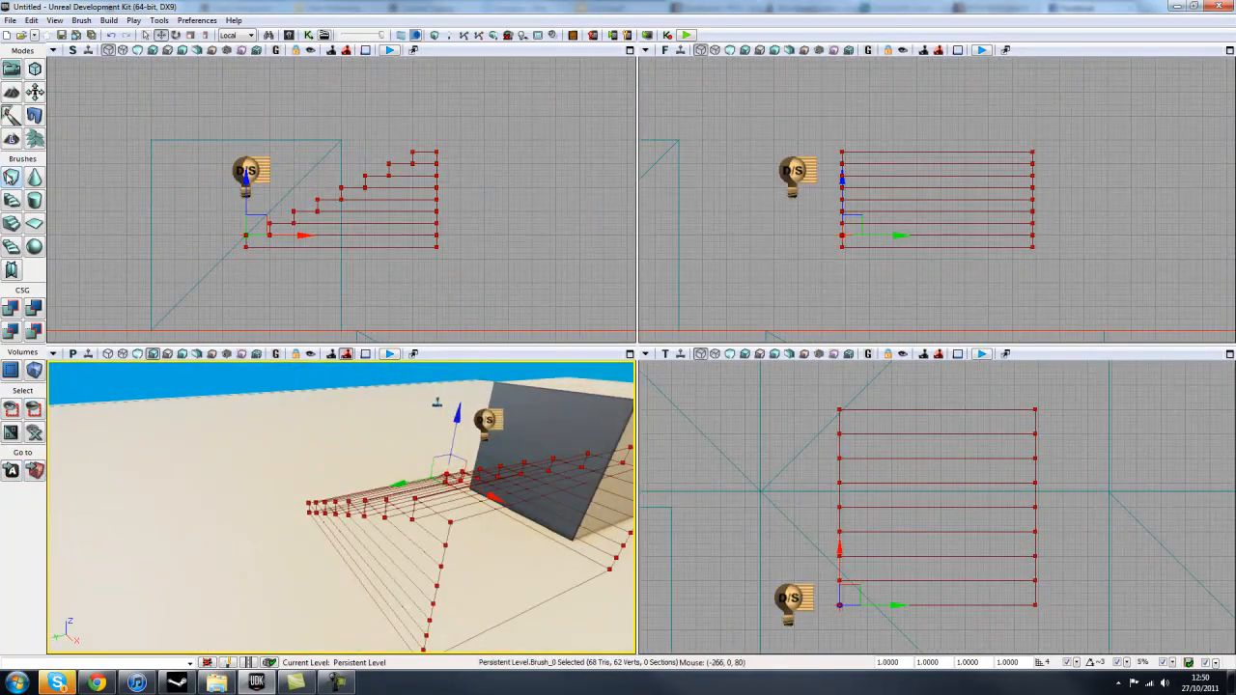
Rebuild the builder brush as a cube and focus the viewports on it.
click(10, 179)
mouse_move(266, 547)
right_down()
mouse_move(362, 507)
mouse_move(478, 498)
right_up()
right_drag(635, 478, 367, 482)
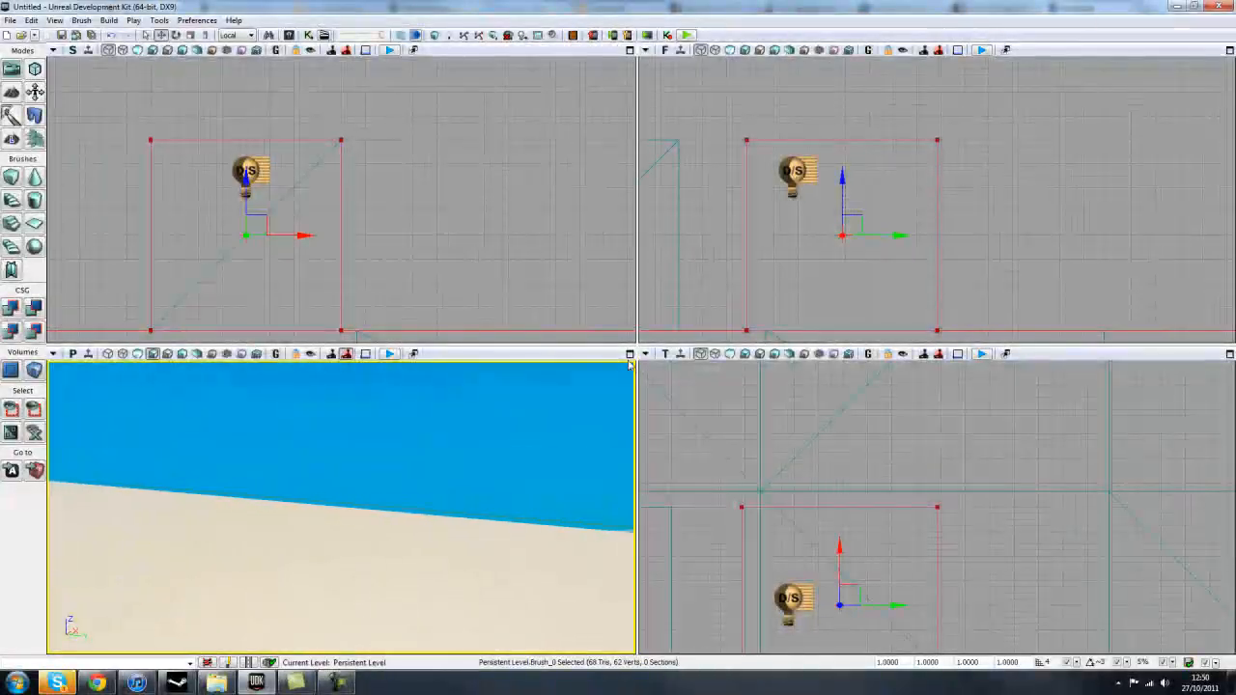
click(35, 470)
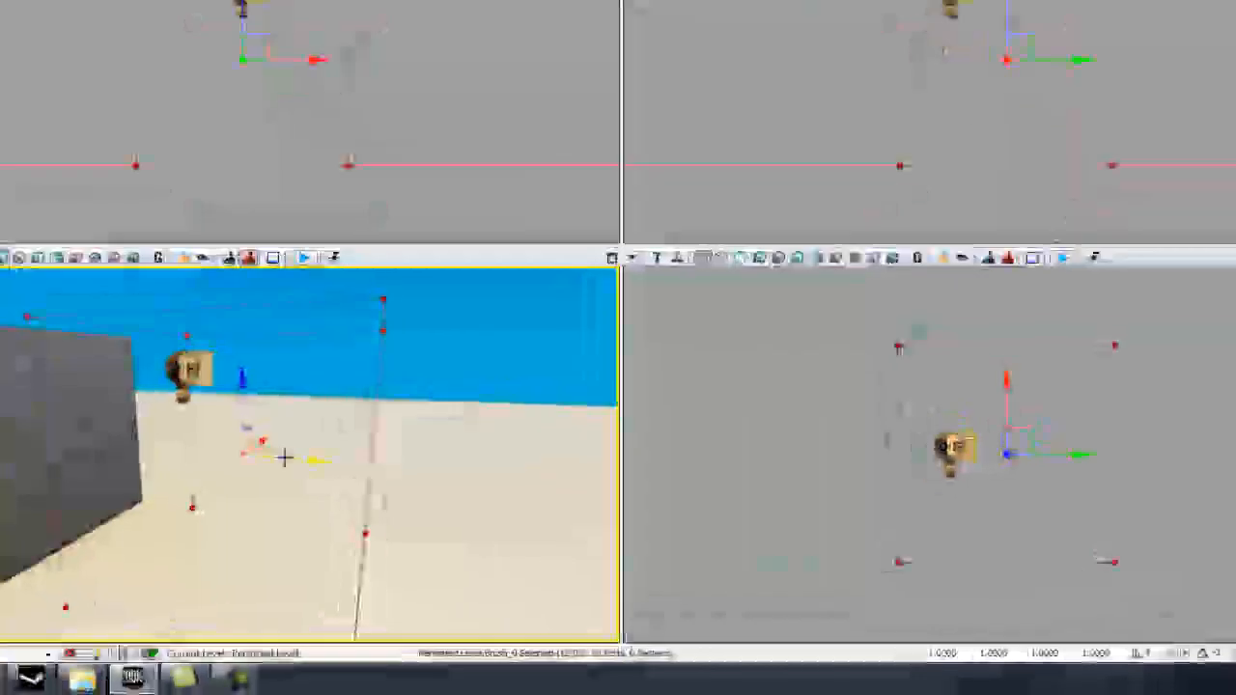
drag(296, 511, 126, 589)
right_drag(125, 589, 171, 631)
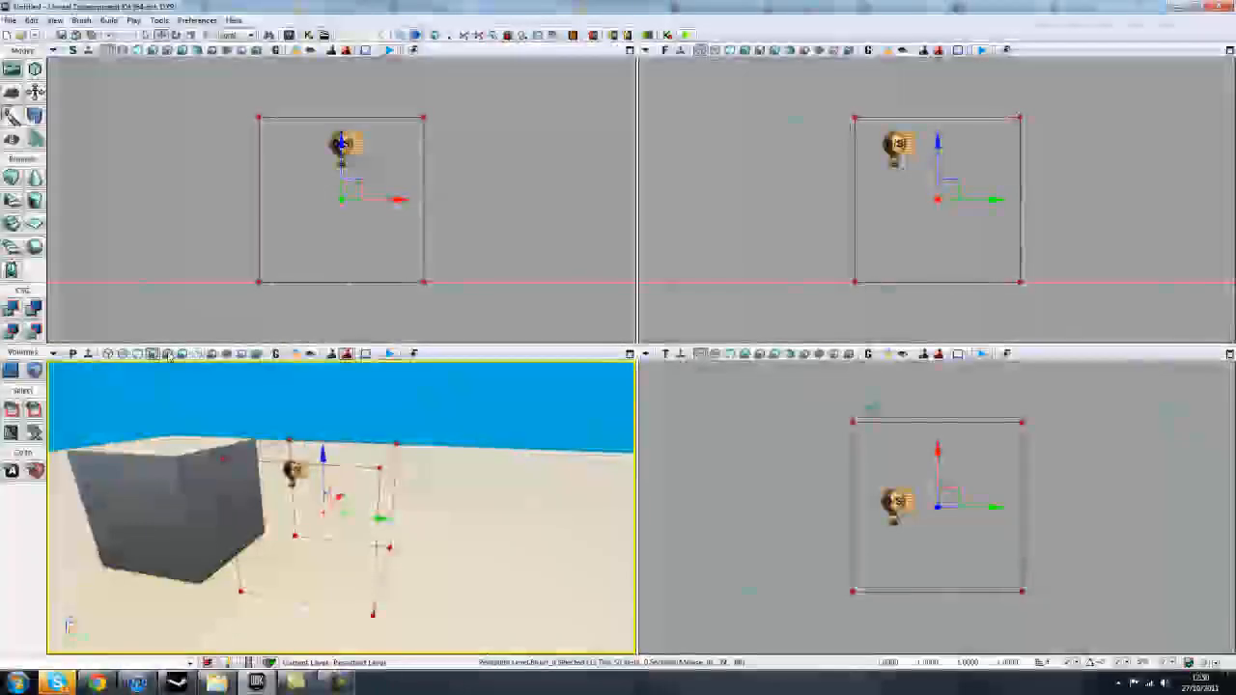
Cycle the side viewport through the perspective, top and front view types and back to side.
click(72, 54)
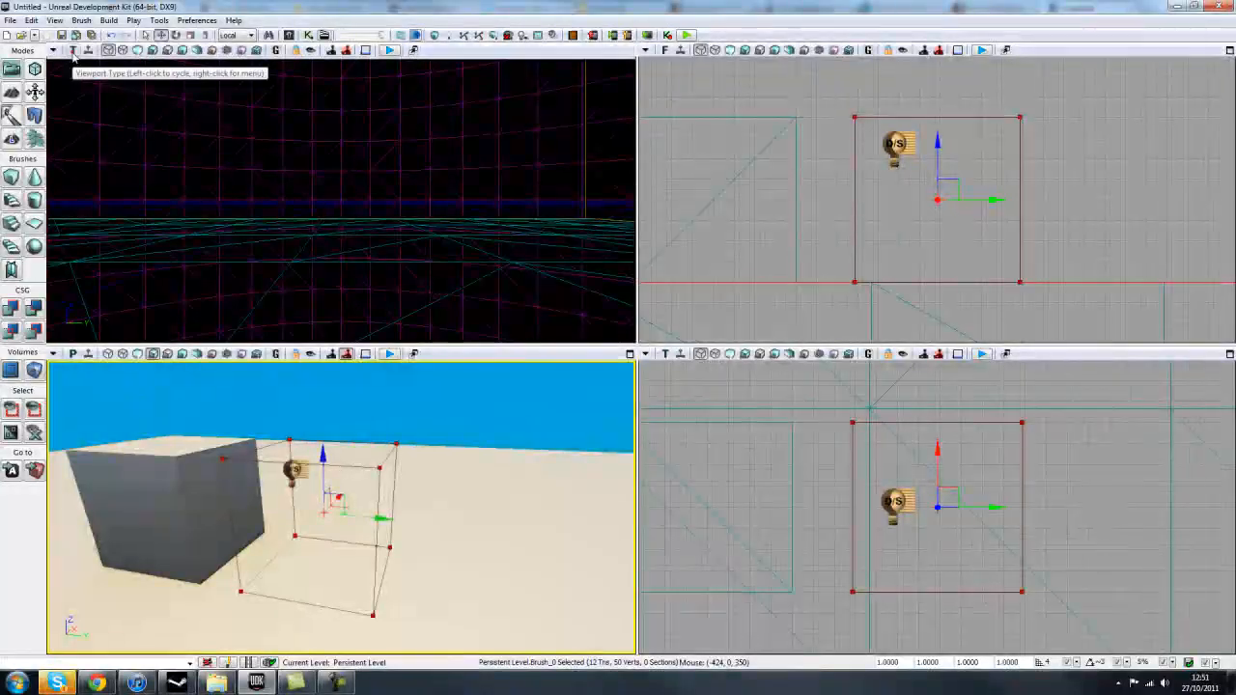
click(72, 54)
click(72, 54)
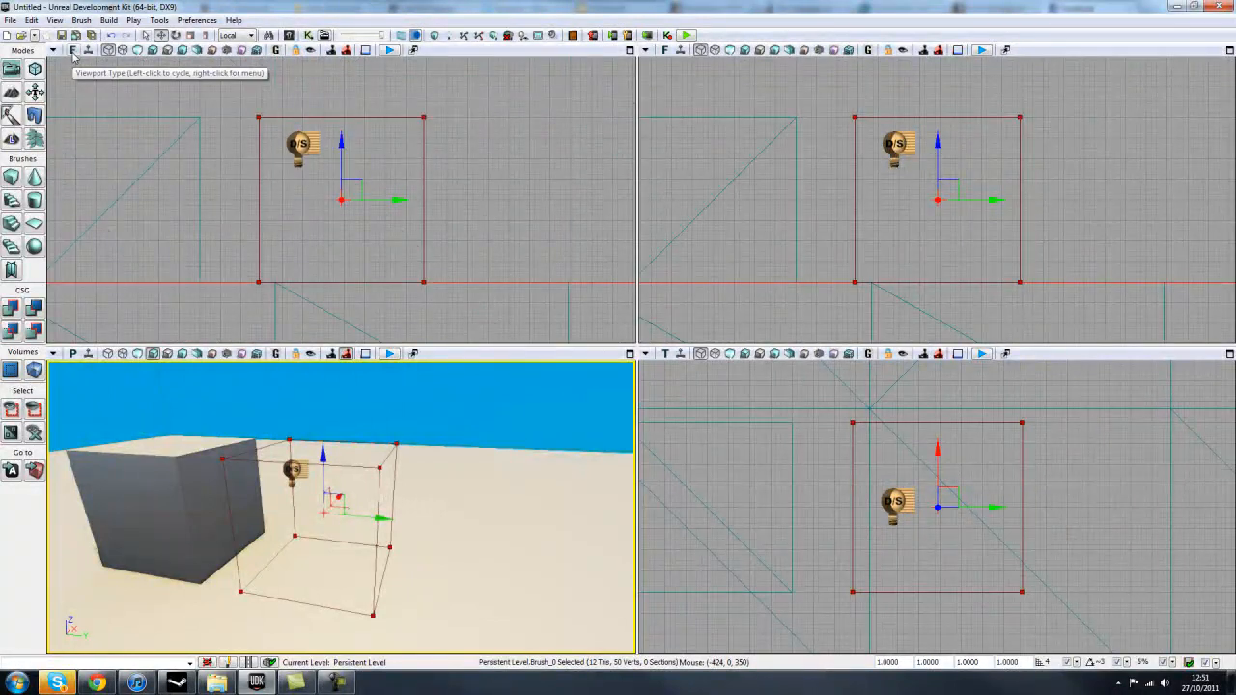
click(72, 54)
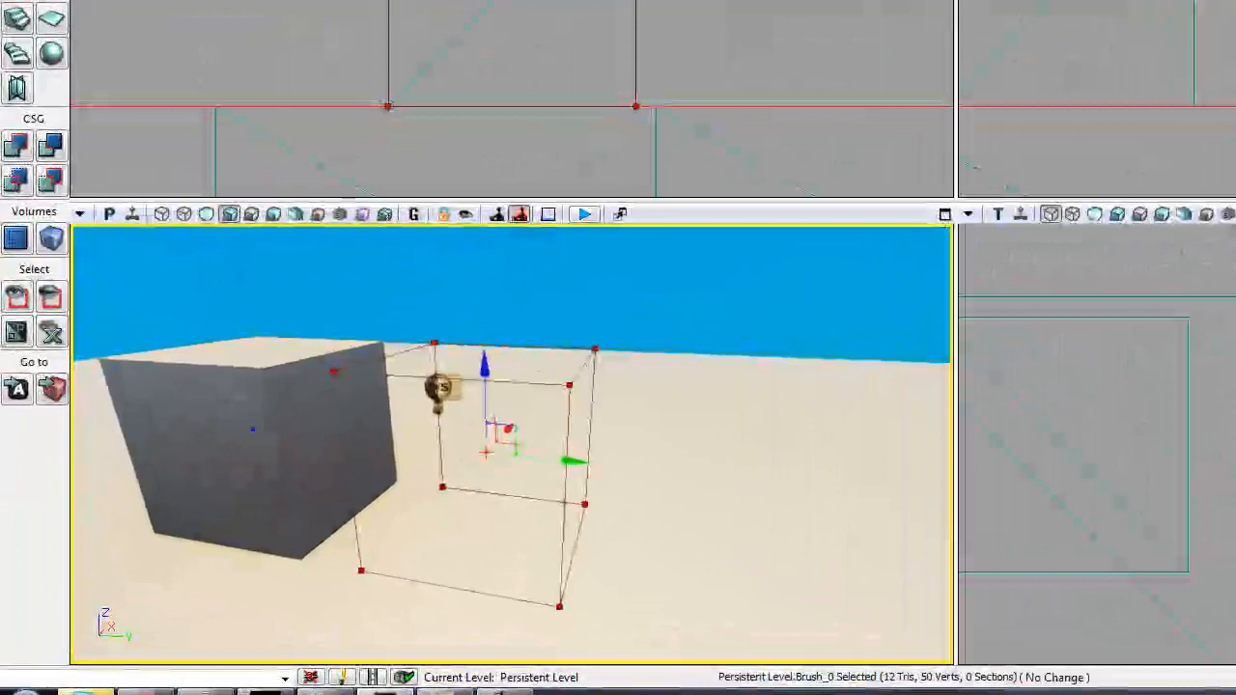
mouse_move(215, 462)
right_down()
mouse_move(251, 432)
mouse_move(119, 455)
right_up()
drag(664, 390, 669, 392)
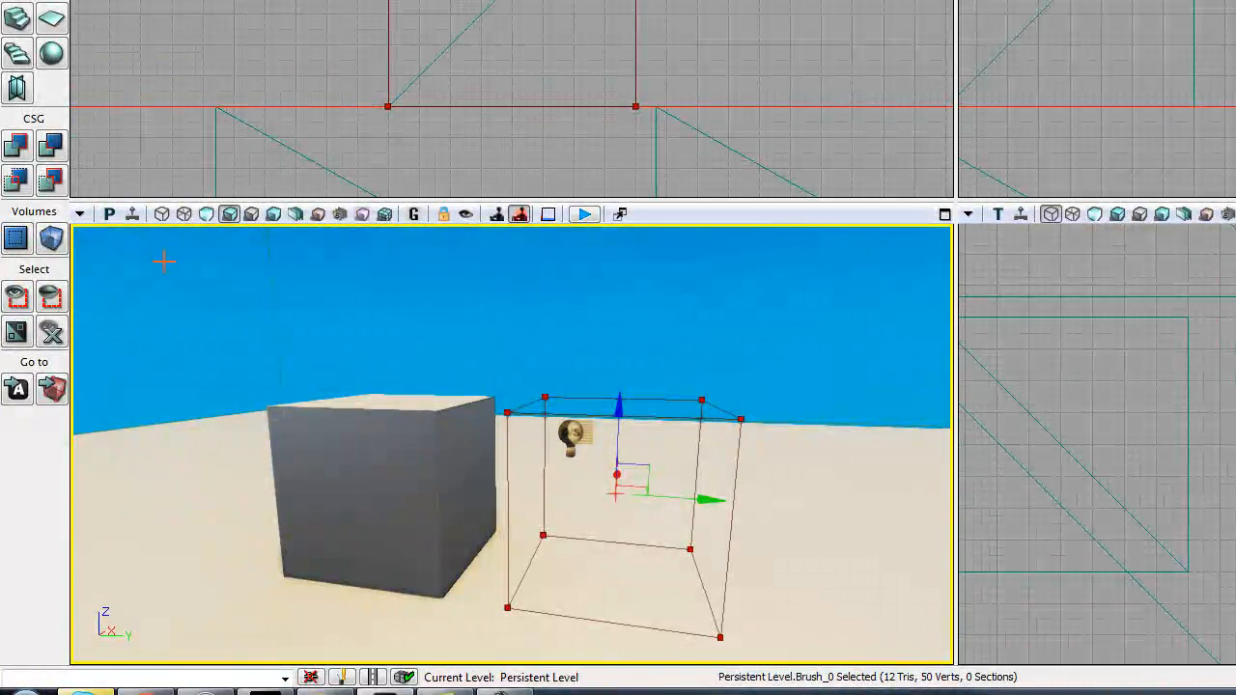
Browse the perspective viewport's options, including the Show, Show Volumes, Show Layers and Show Sprites lists.
right_drag(330, 451, 330, 451)
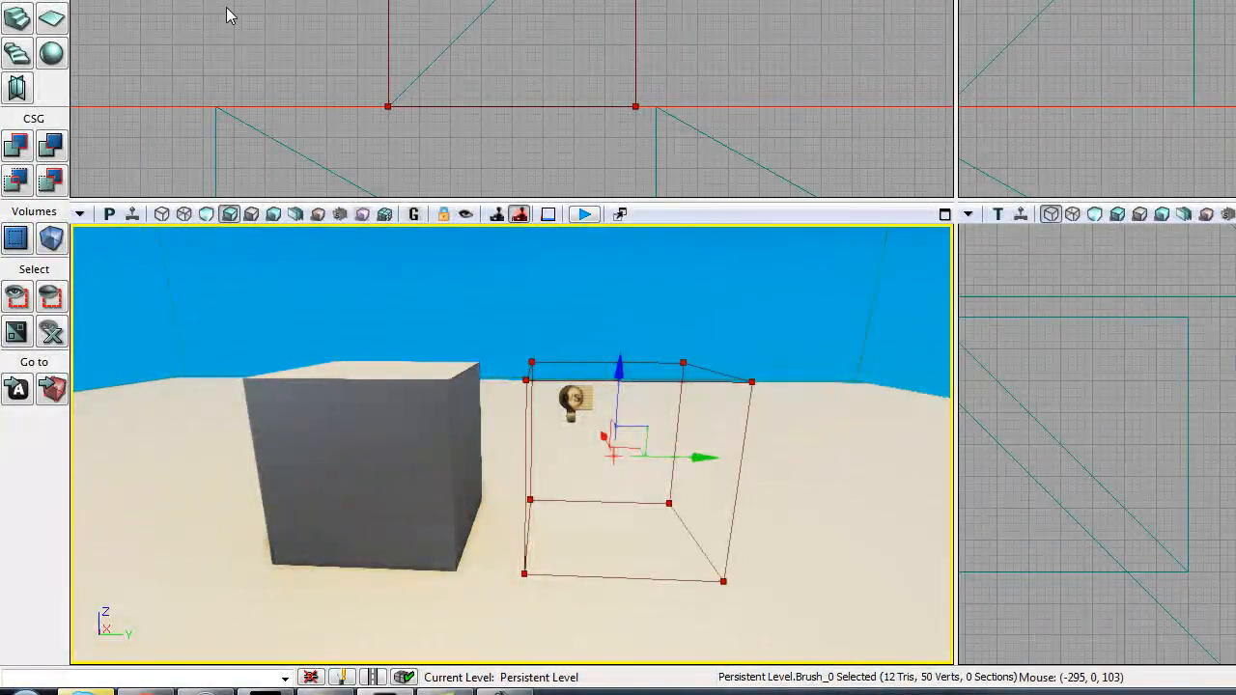
click(79, 213)
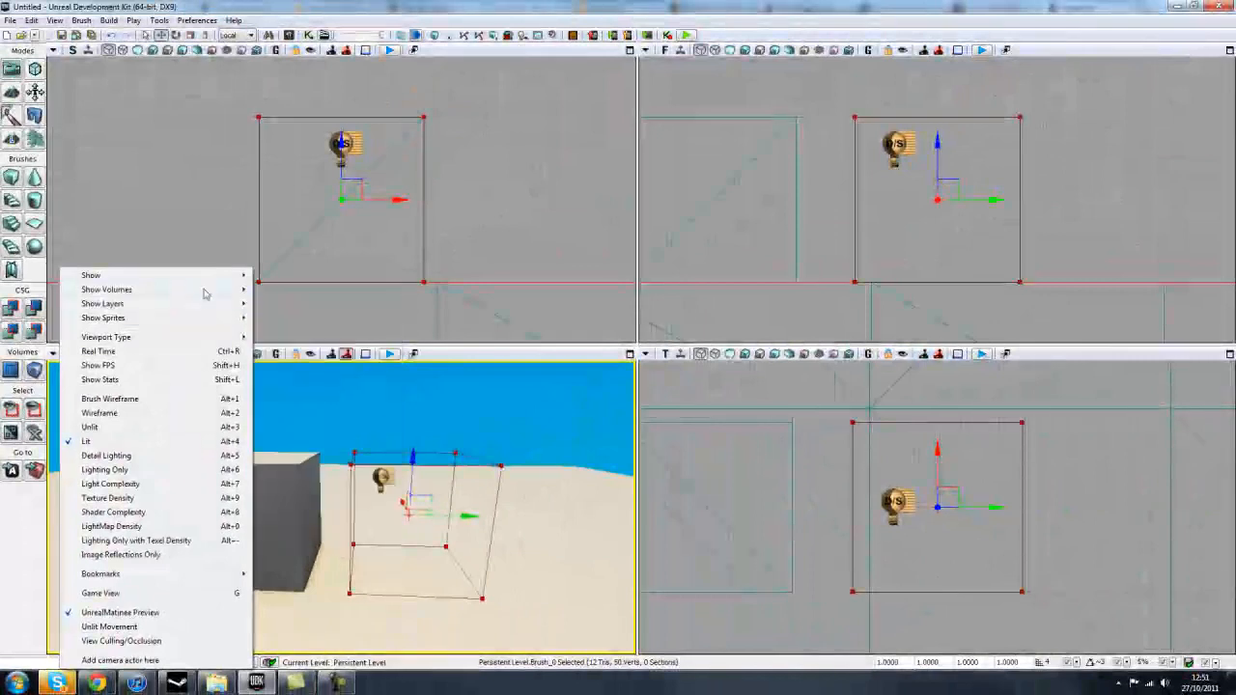
mouse_move(213, 283)
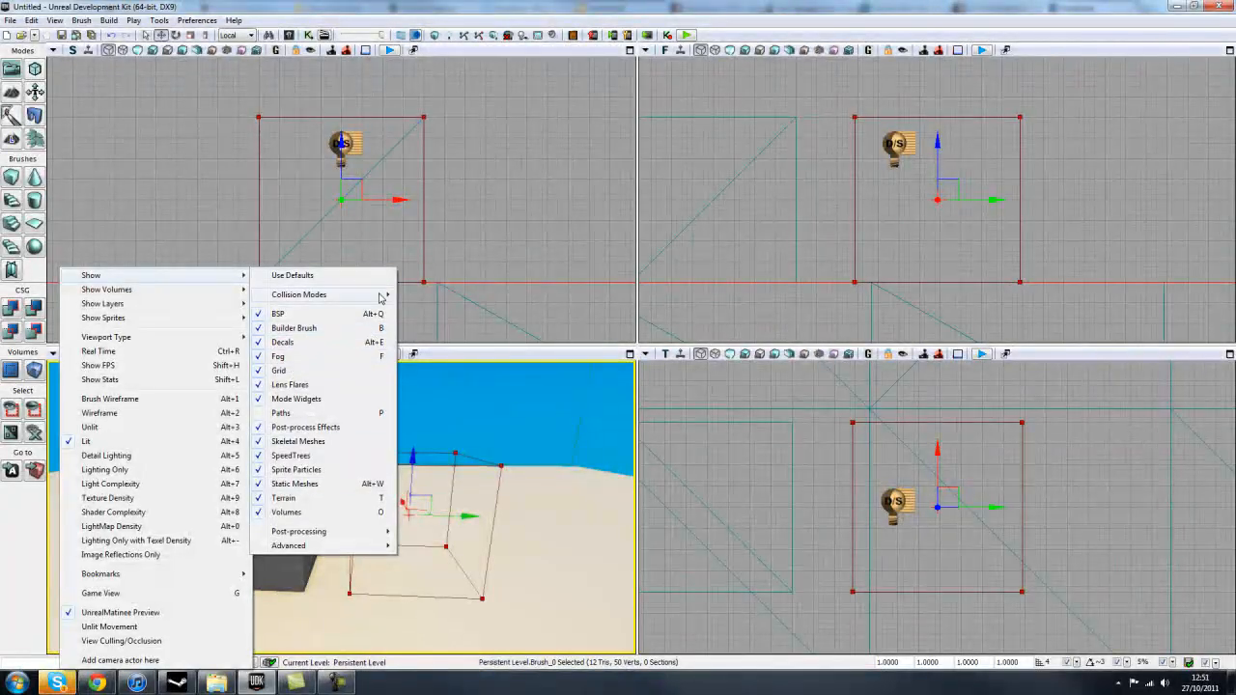
mouse_move(379, 299)
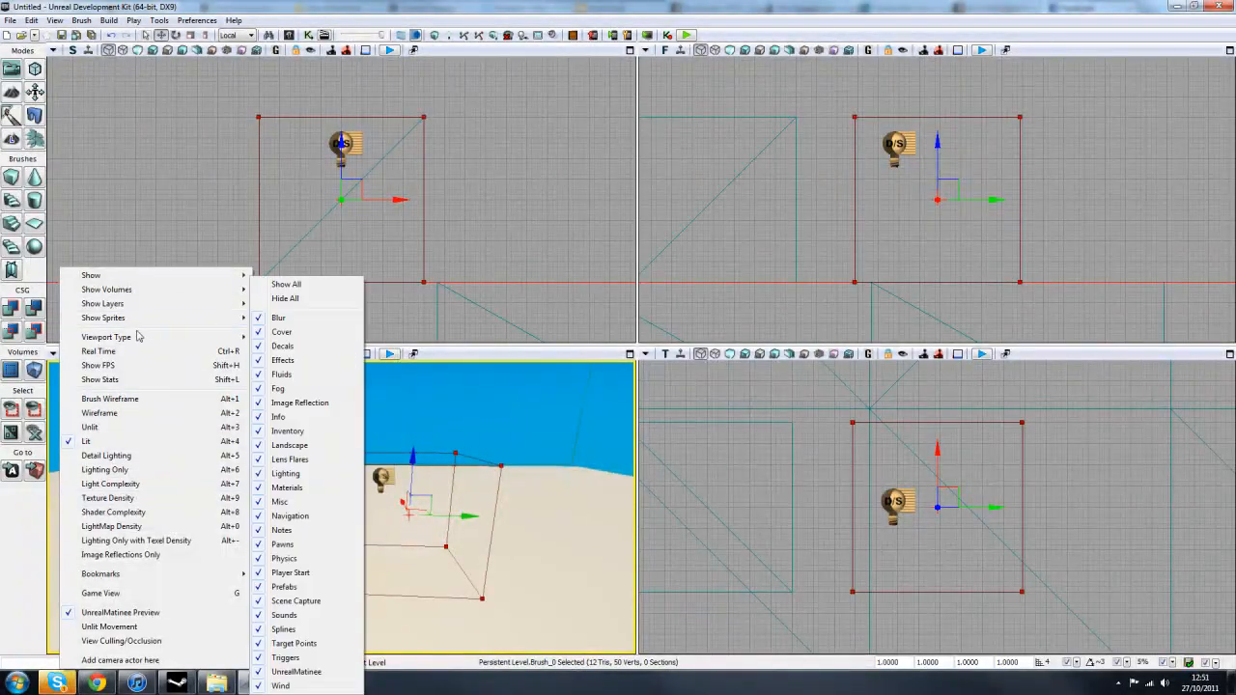
click(100, 593)
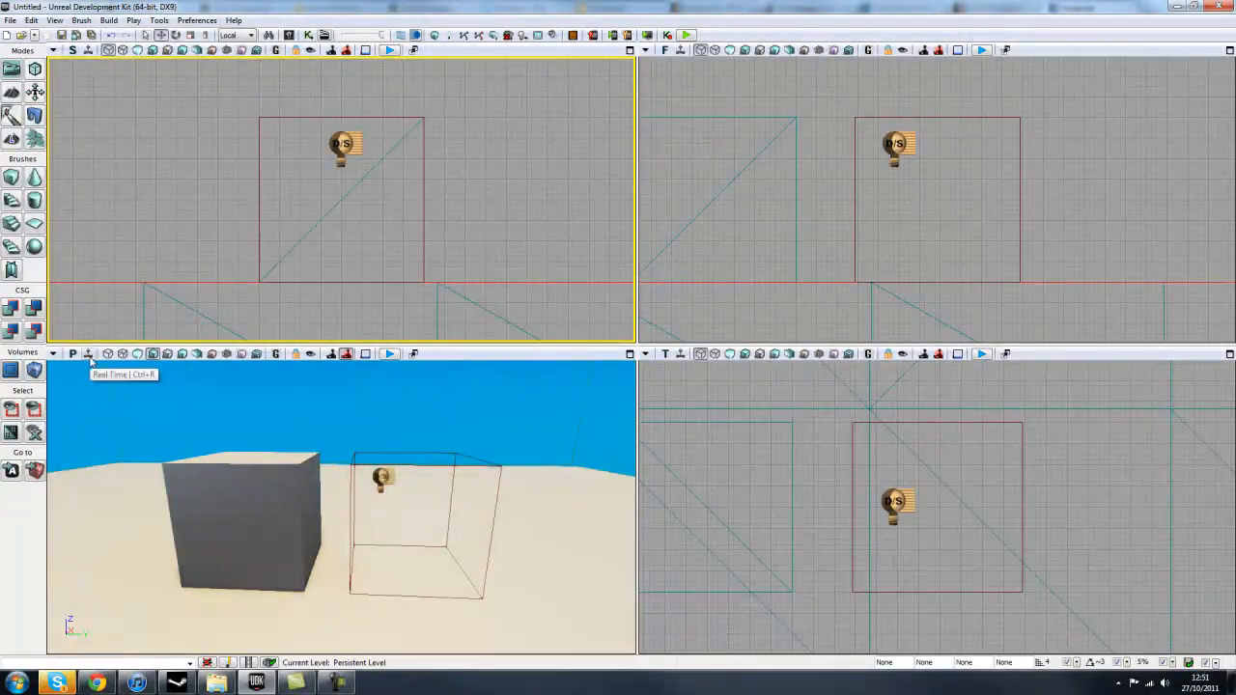
click(54, 354)
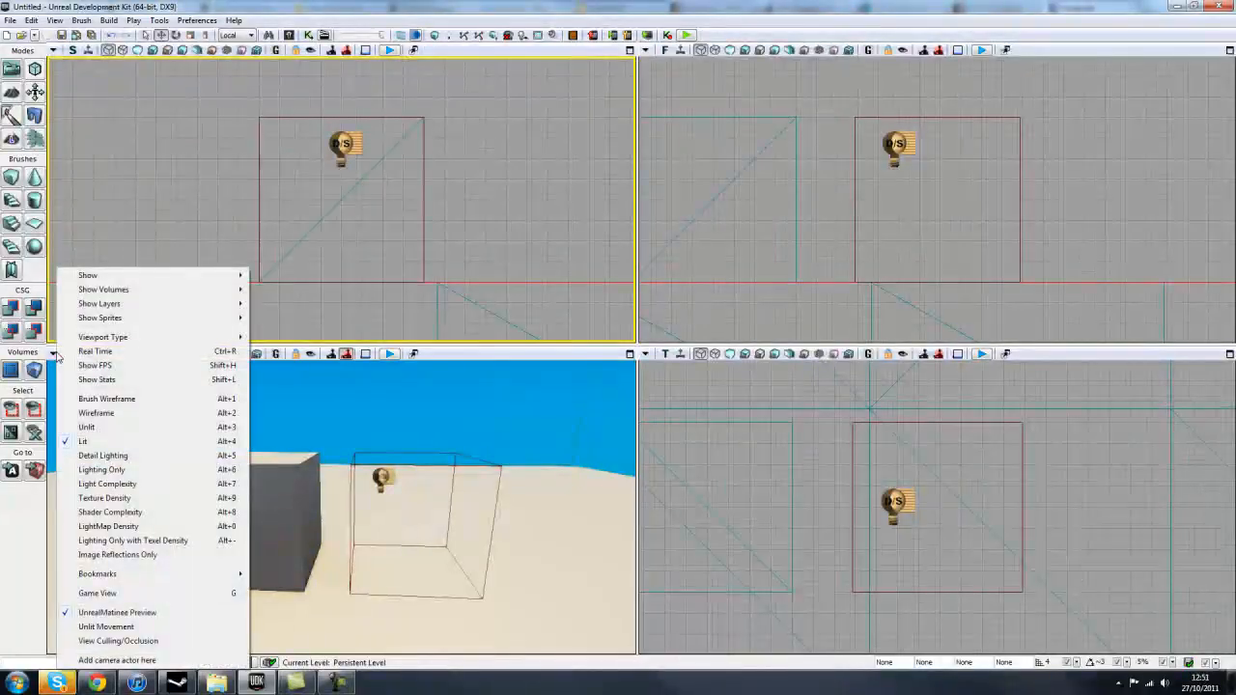
click(293, 327)
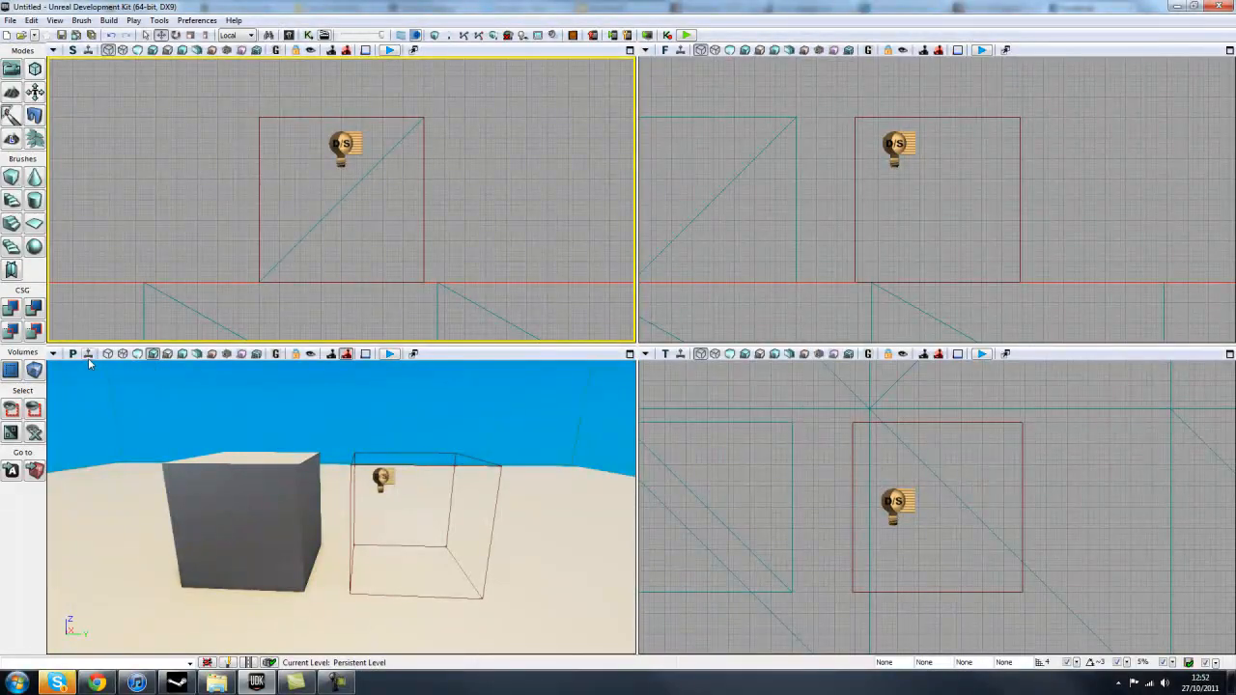
Create a new map from the Afternoon Lighting template without saving the current map.
click(8, 35)
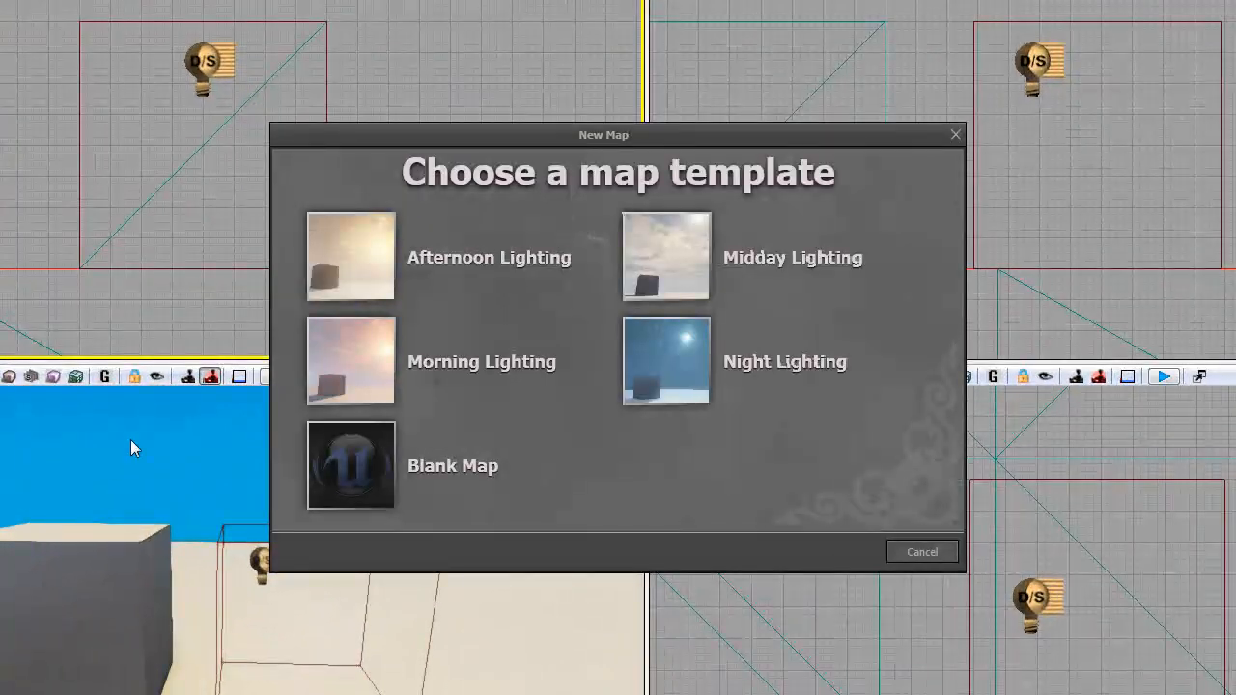
click(378, 294)
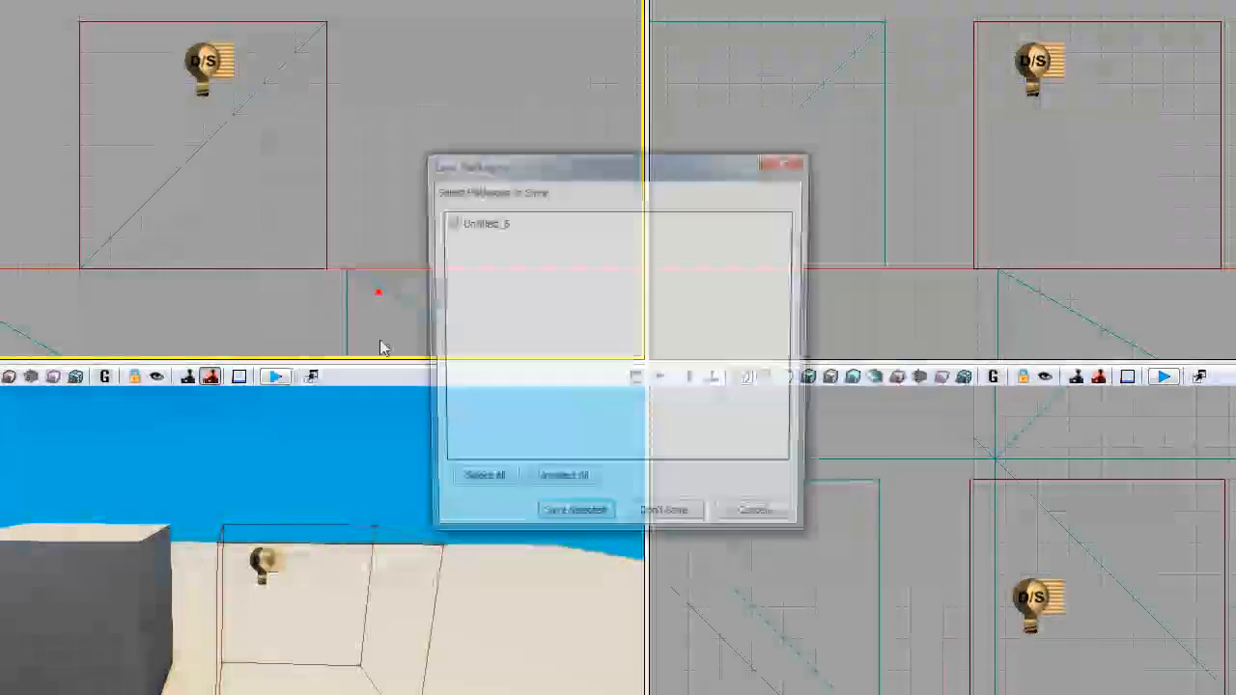
click(667, 522)
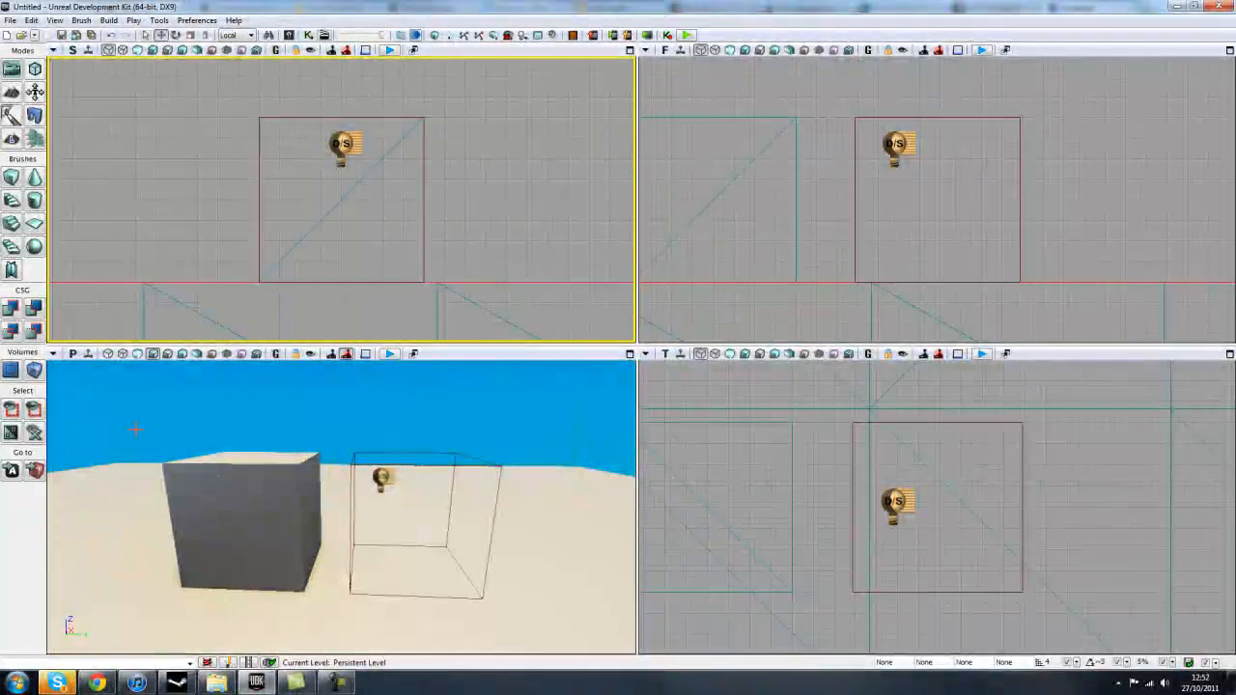
Look at the animated sky in the perspective viewport, turn off Real Time and bring the cube into view.
right_drag(461, 575, 271, 486)
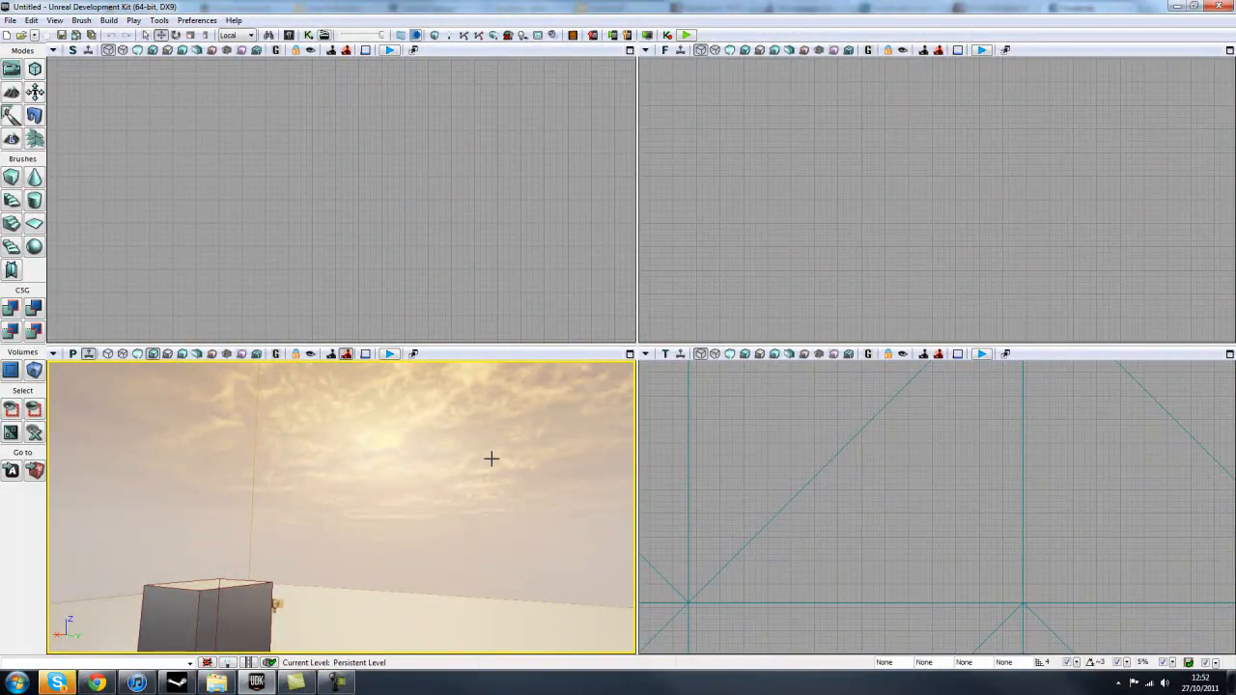
click(89, 353)
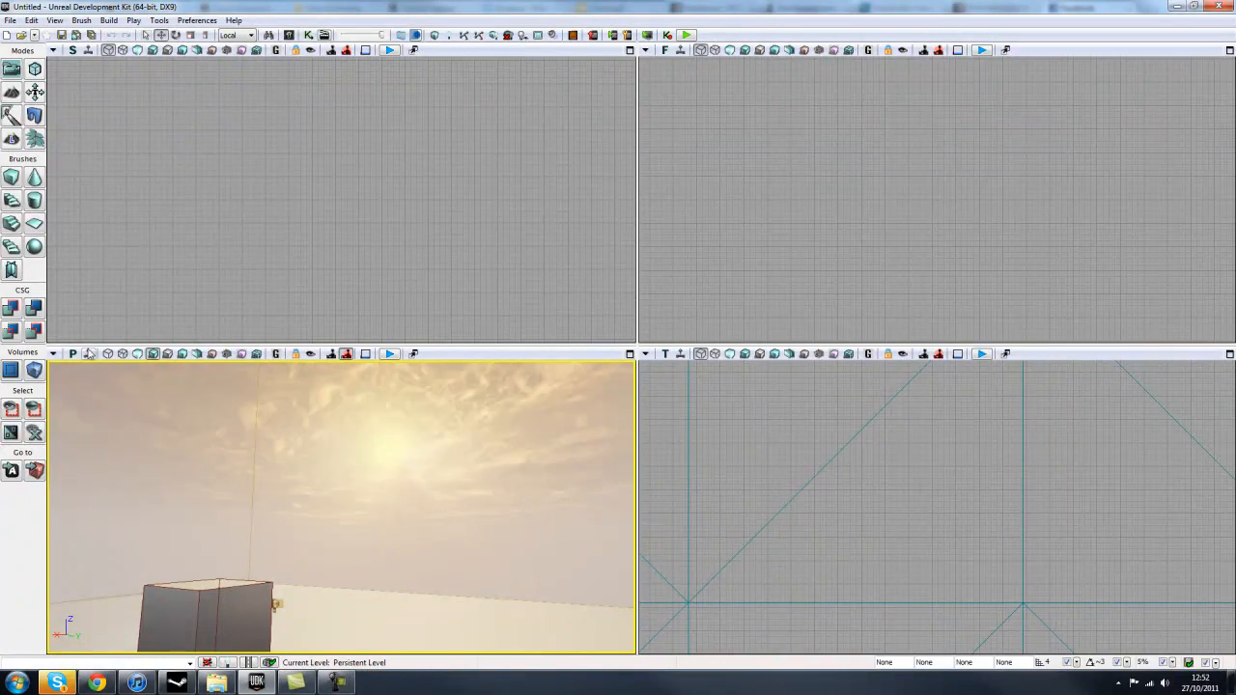
right_drag(427, 485, 380, 515)
right_drag(167, 502, 231, 487)
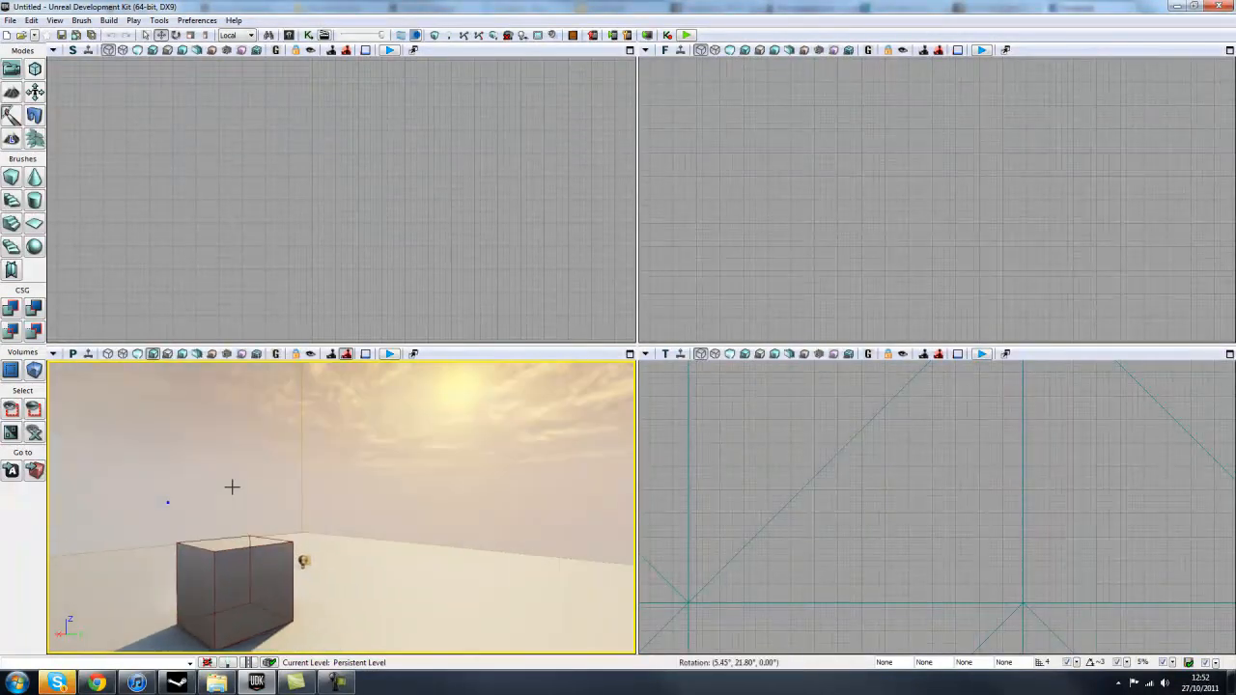
Show the perspective viewport in Brush Wireframe mode and look around the scene.
click(110, 357)
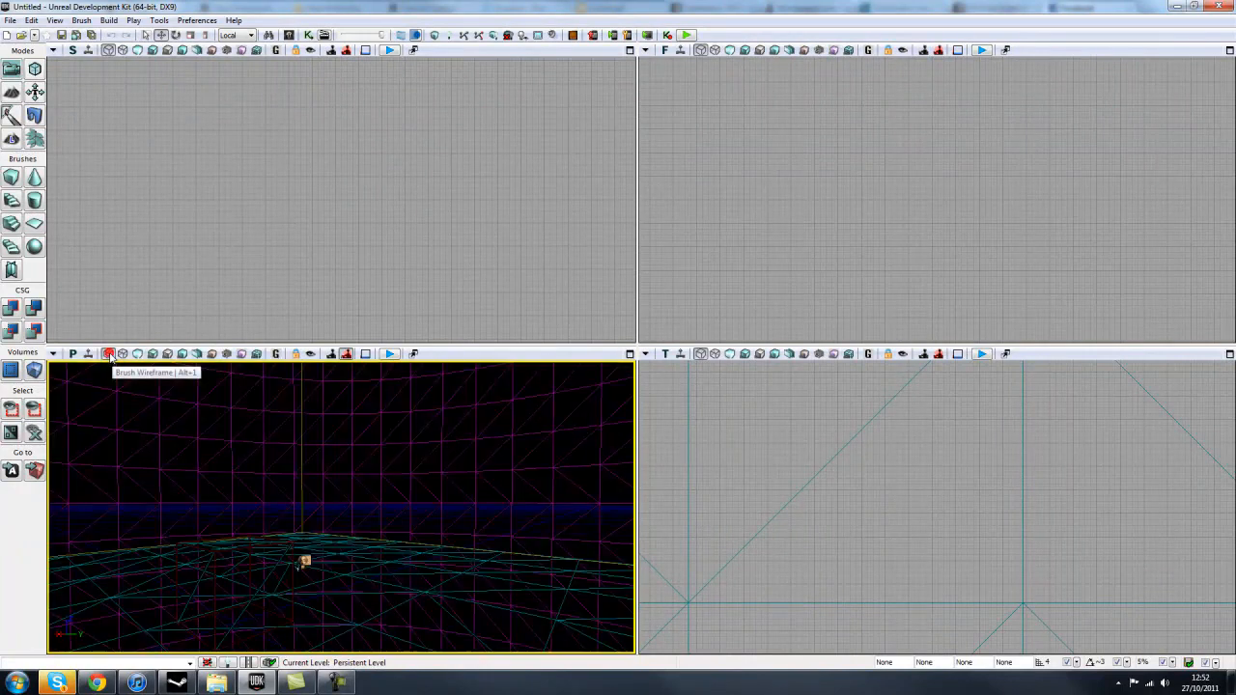
right_drag(364, 554, 314, 574)
drag(313, 574, 314, 550)
right_drag(560, 517, 398, 479)
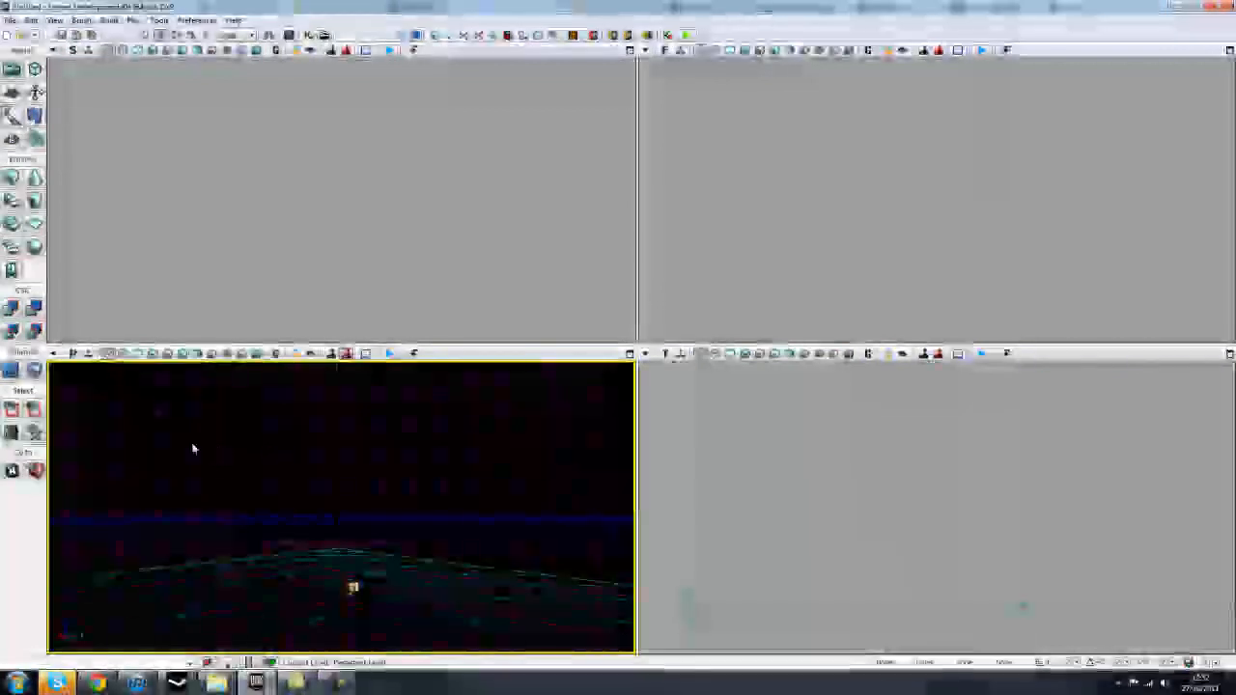
Switch the perspective viewport and the side viewport to Wireframe mode and examine the level geometry.
click(123, 356)
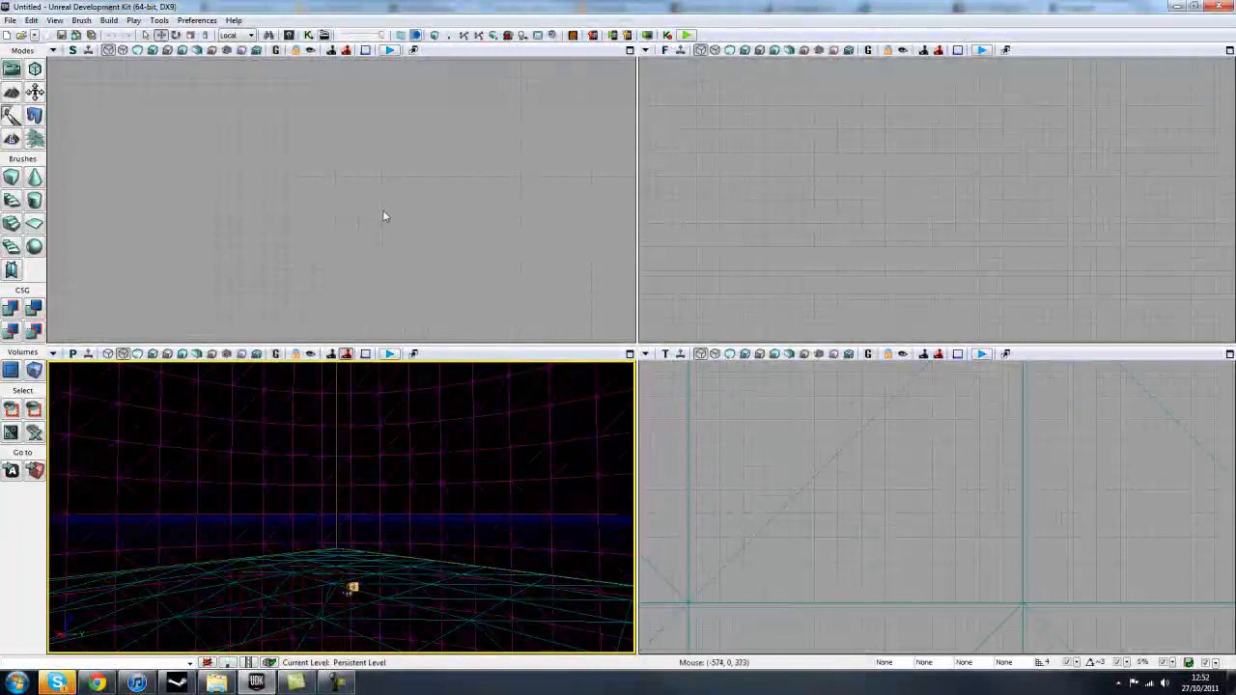
drag(345, 299, 199, 59)
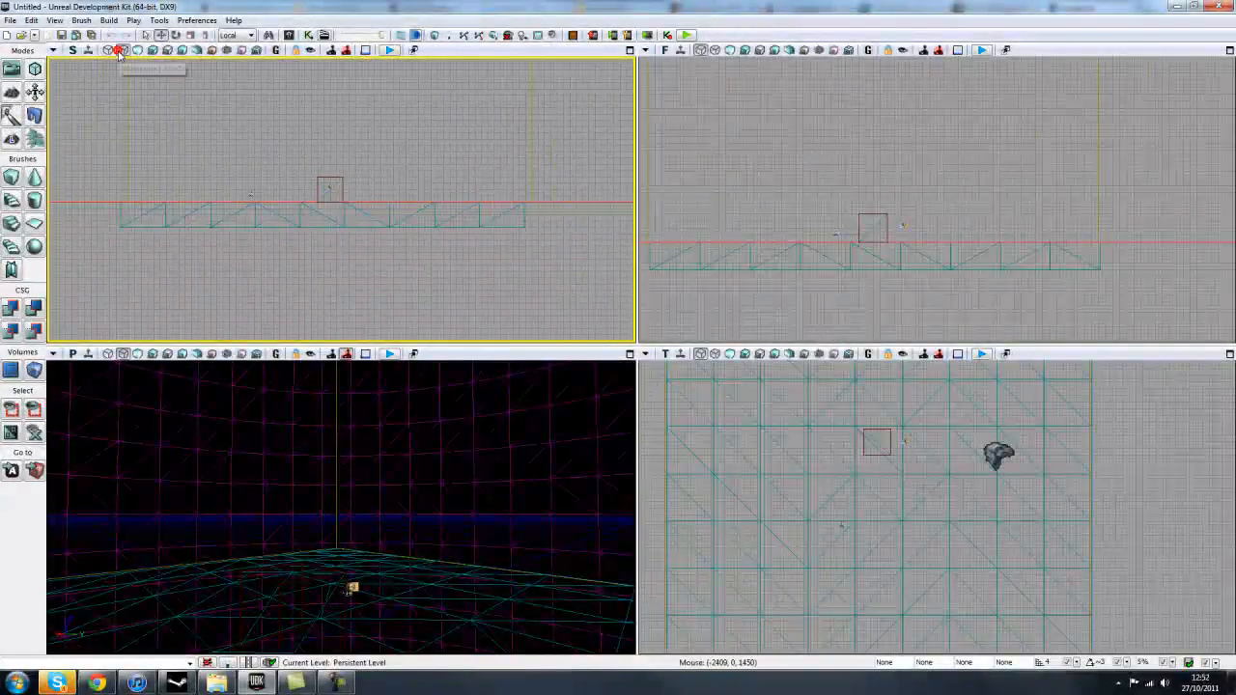
click(123, 49)
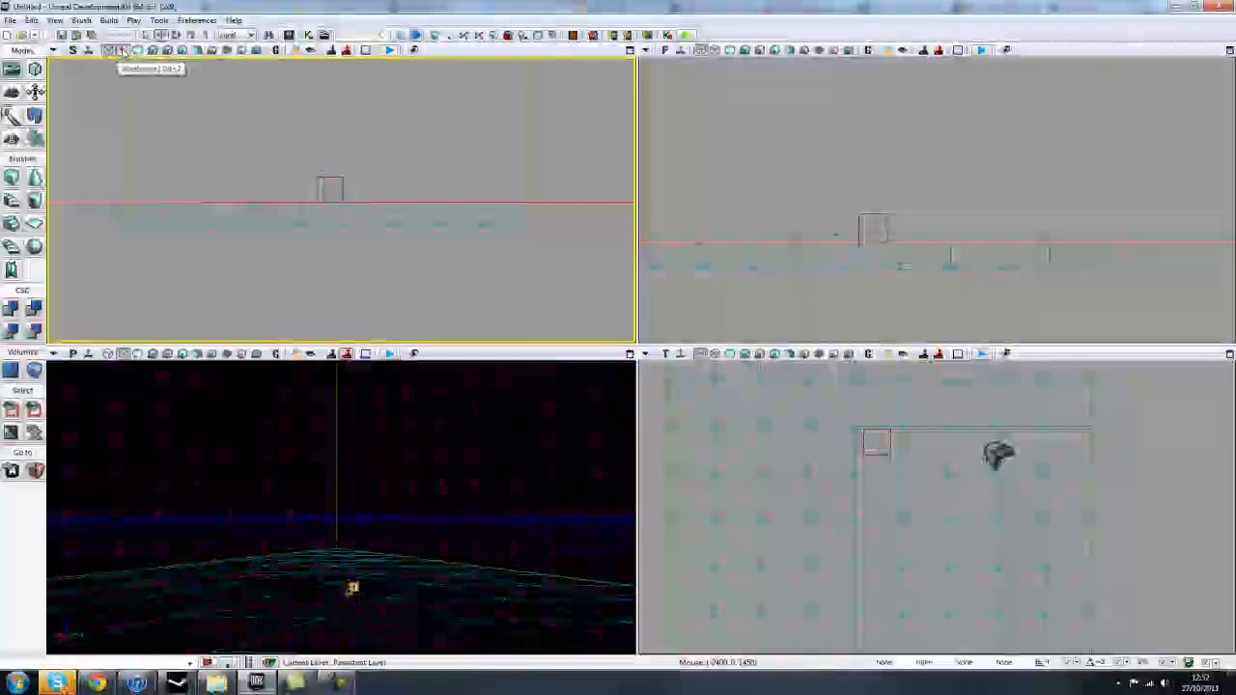
click(138, 355)
click(123, 356)
drag(305, 587, 227, 497)
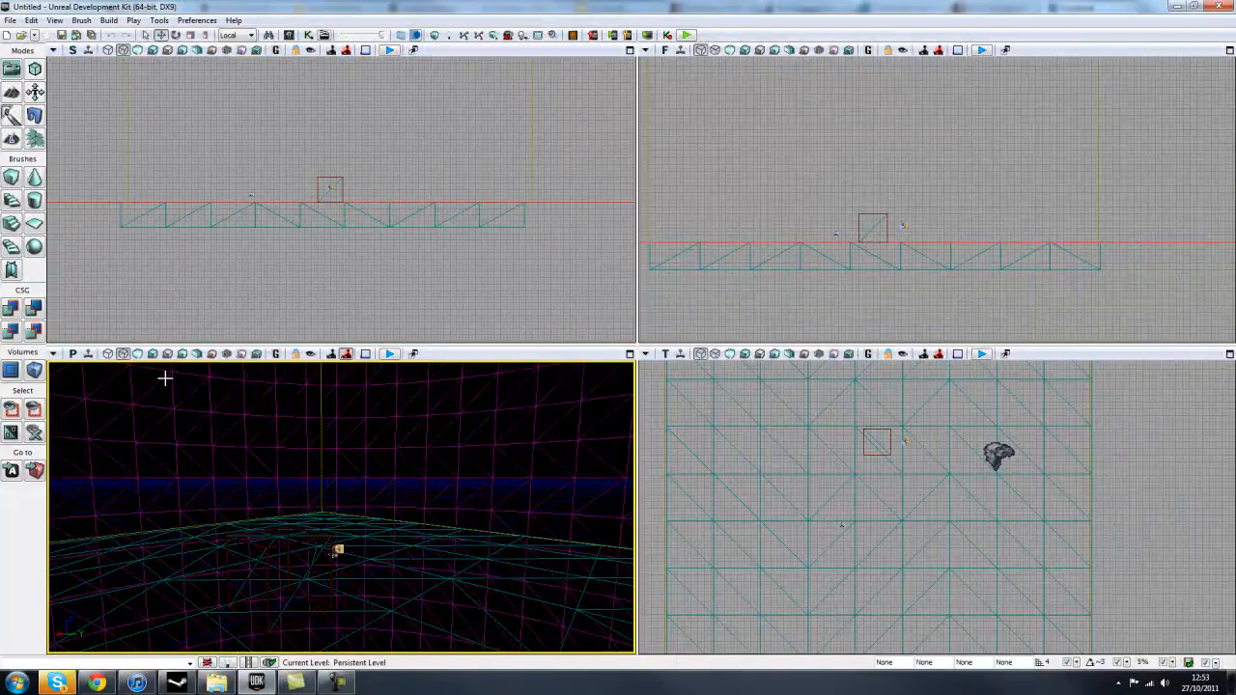
Show the perspective viewport in Unlit mode and look around the cube.
click(138, 355)
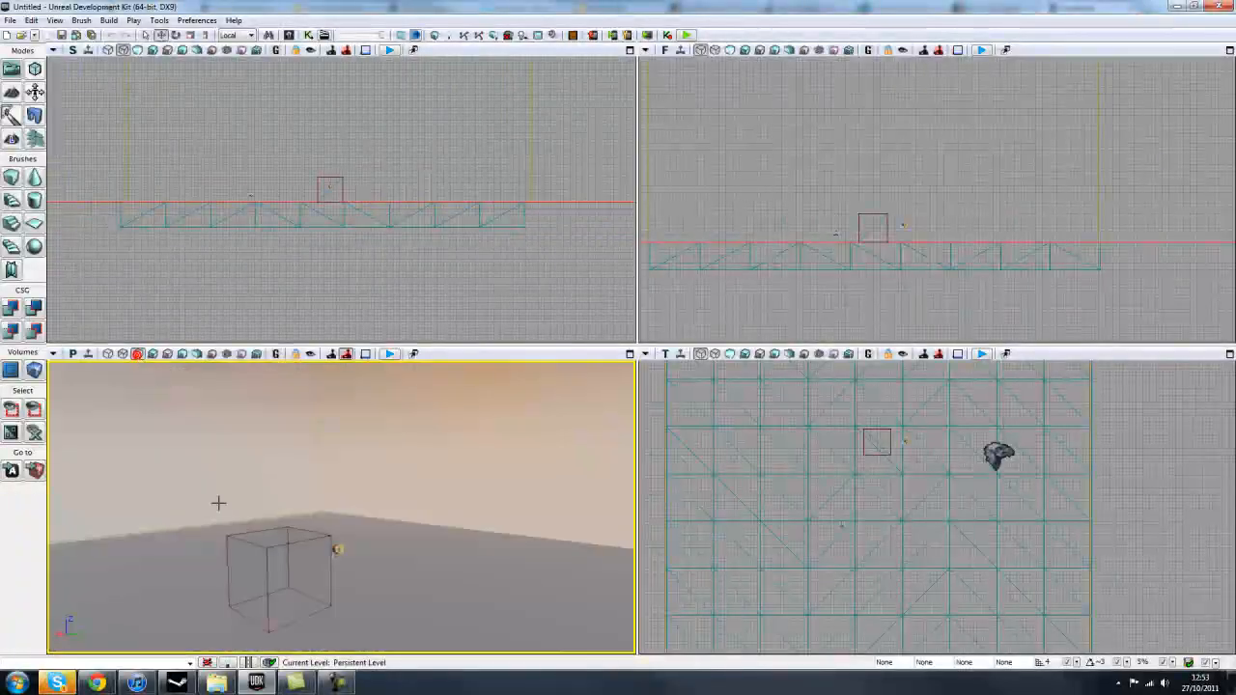
right_drag(326, 569, 198, 638)
drag(198, 638, 189, 654)
right_drag(188, 654, 1, 499)
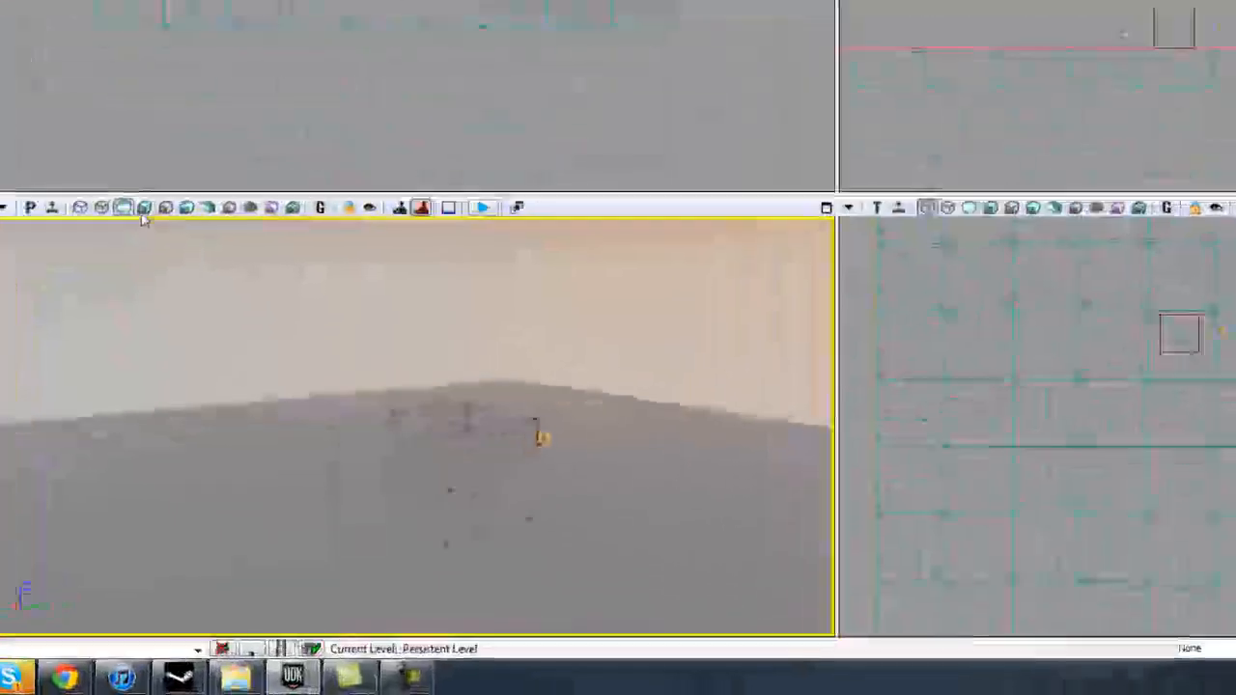
Show the perspective viewport in Lit mode and examine the sky and the cube's shading and shadow.
click(143, 210)
right_drag(290, 613, 342, 578)
drag(342, 578, 503, 502)
right_drag(502, 502, 633, 504)
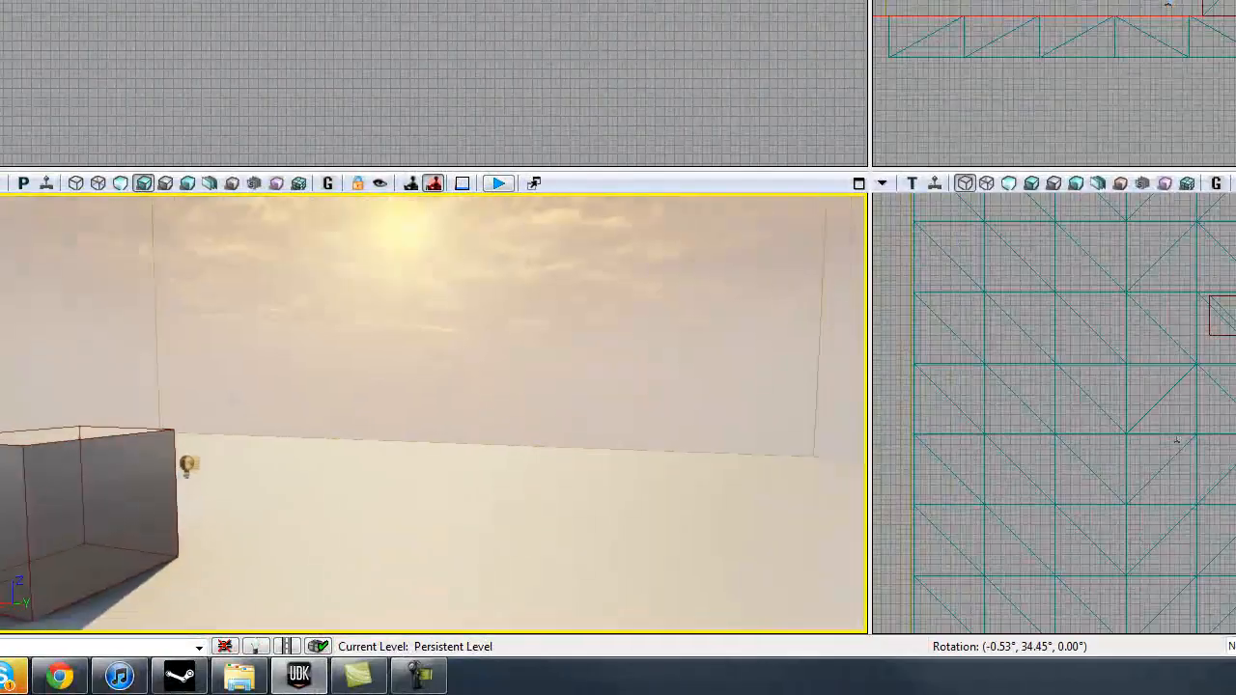
drag(633, 505, 570, 474)
right_drag(570, 473, 464, 498)
drag(463, 497, 541, 483)
drag(210, 364, 207, 401)
right_drag(208, 400, 265, 350)
Return the perspective viewport to Unlit mode, inspect the cube up close, select the floor mesh and clear the selection.
click(117, 183)
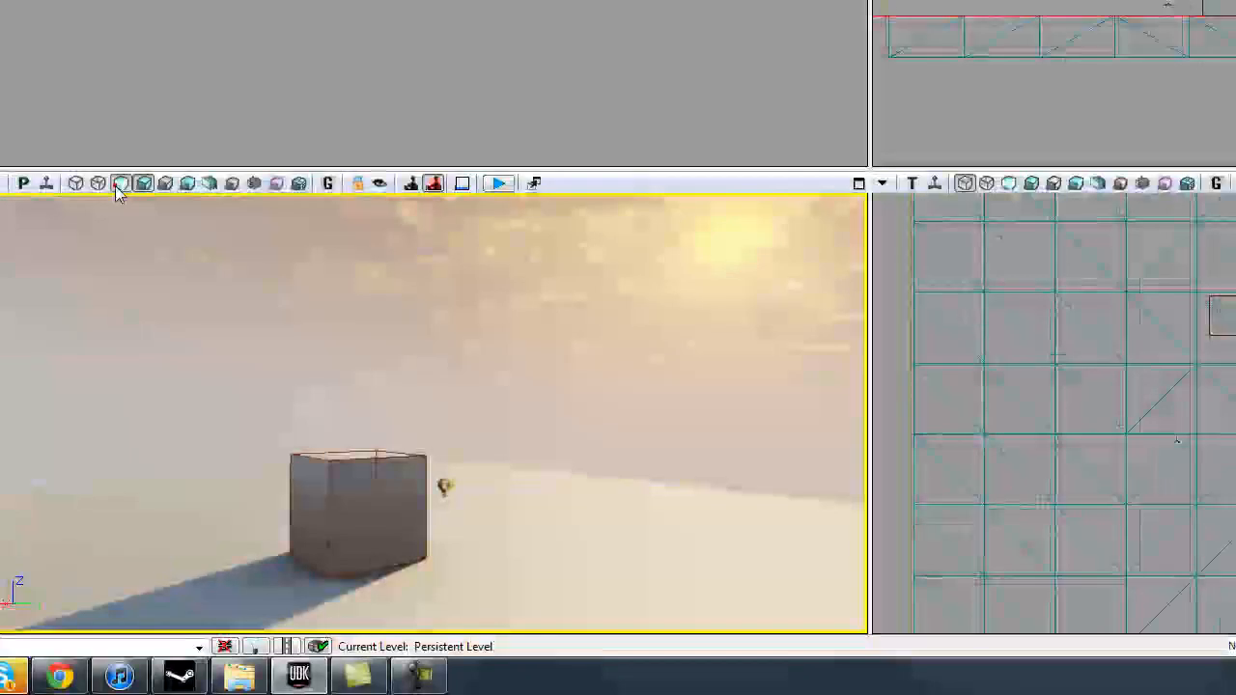
right_drag(378, 364, 375, 364)
drag(375, 364, 160, 359)
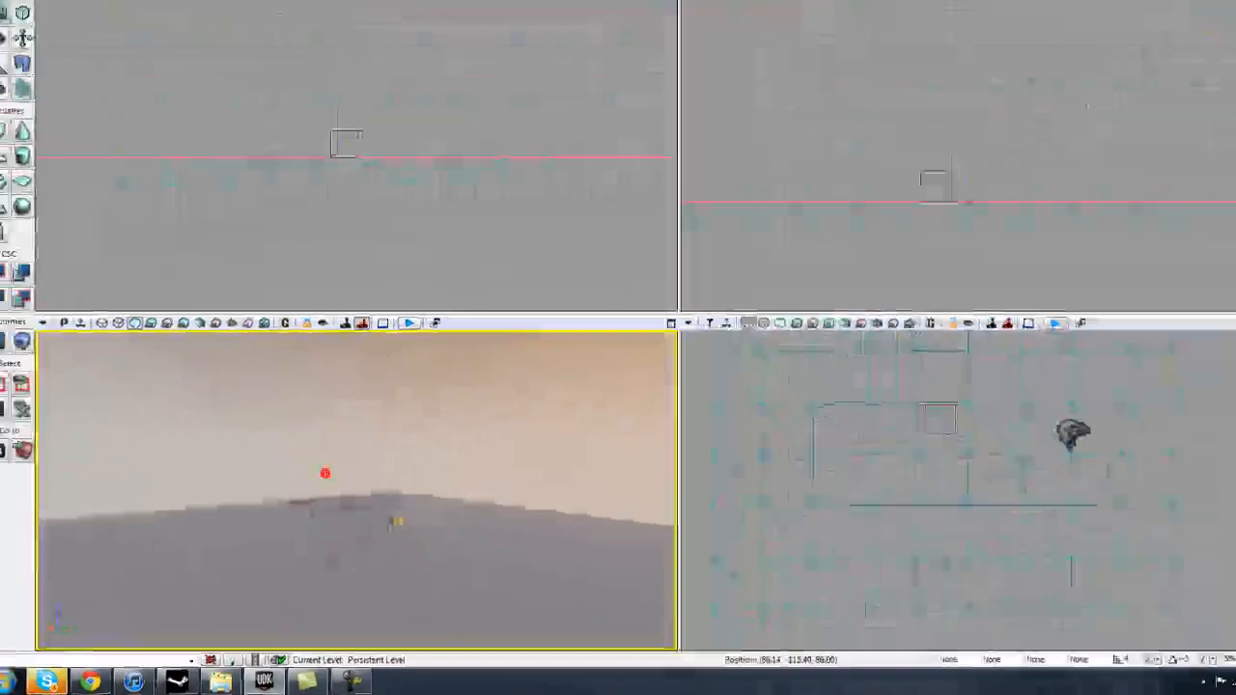
drag(164, 471, 135, 403)
click(449, 535)
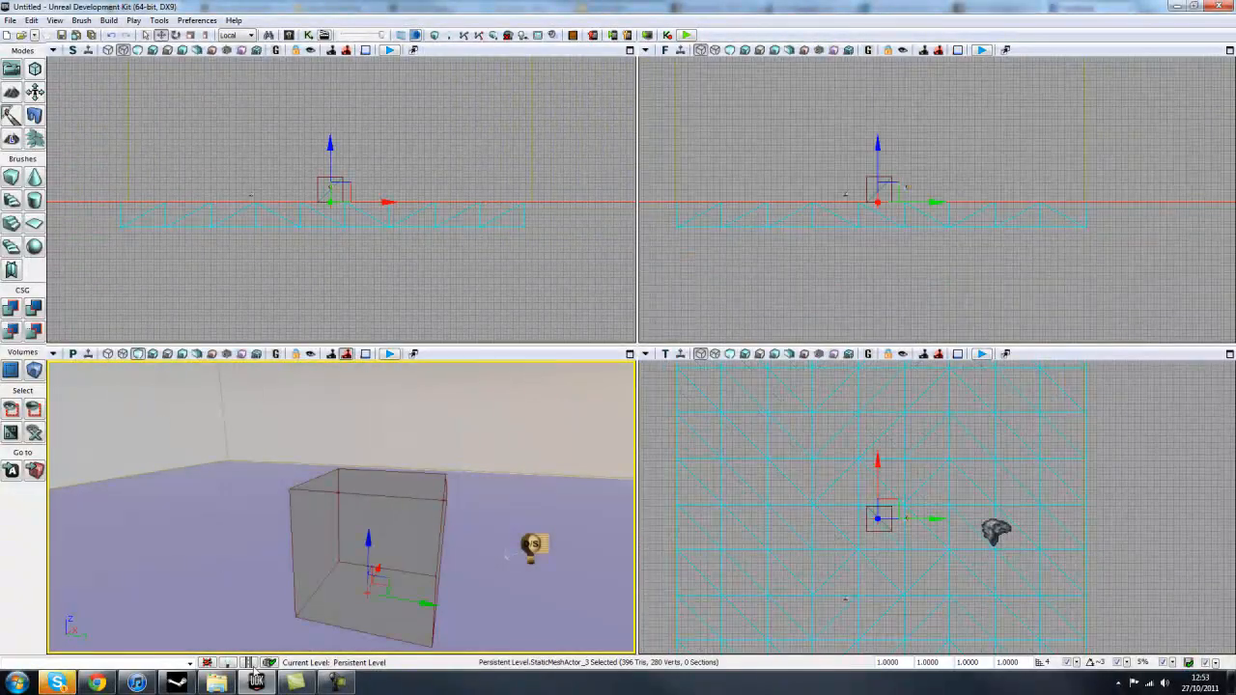
drag(506, 556, 475, 594)
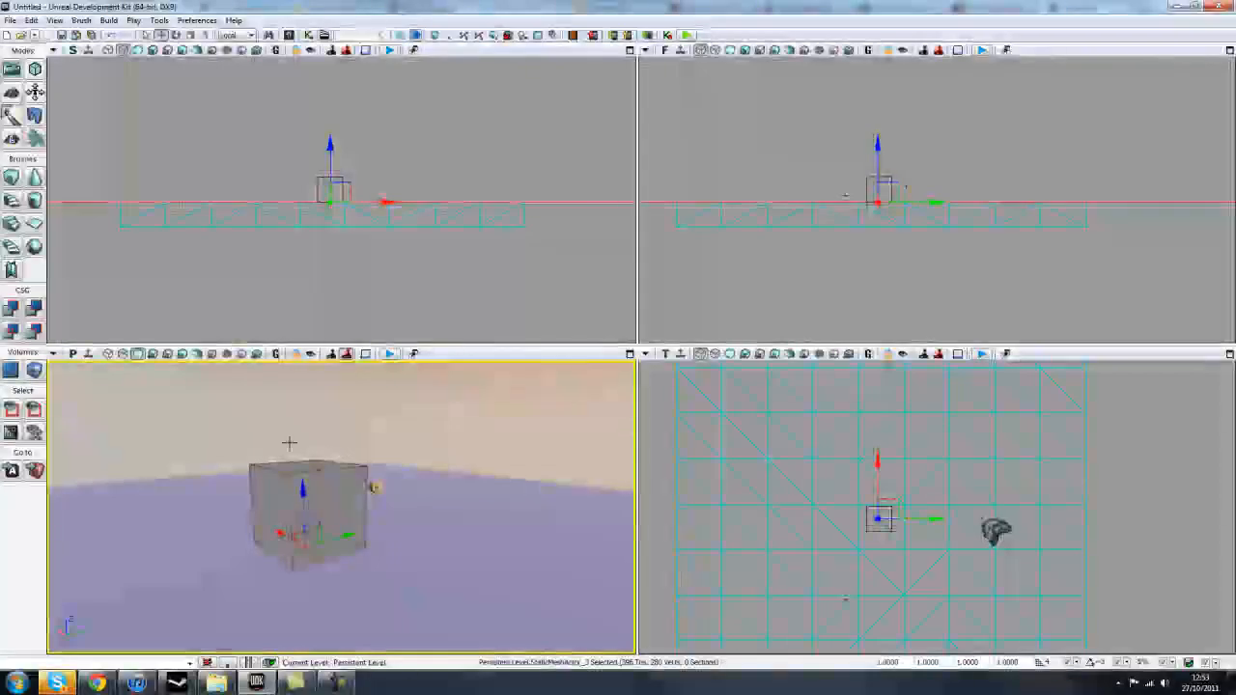
click(354, 329)
right_drag(347, 545, 190, 373)
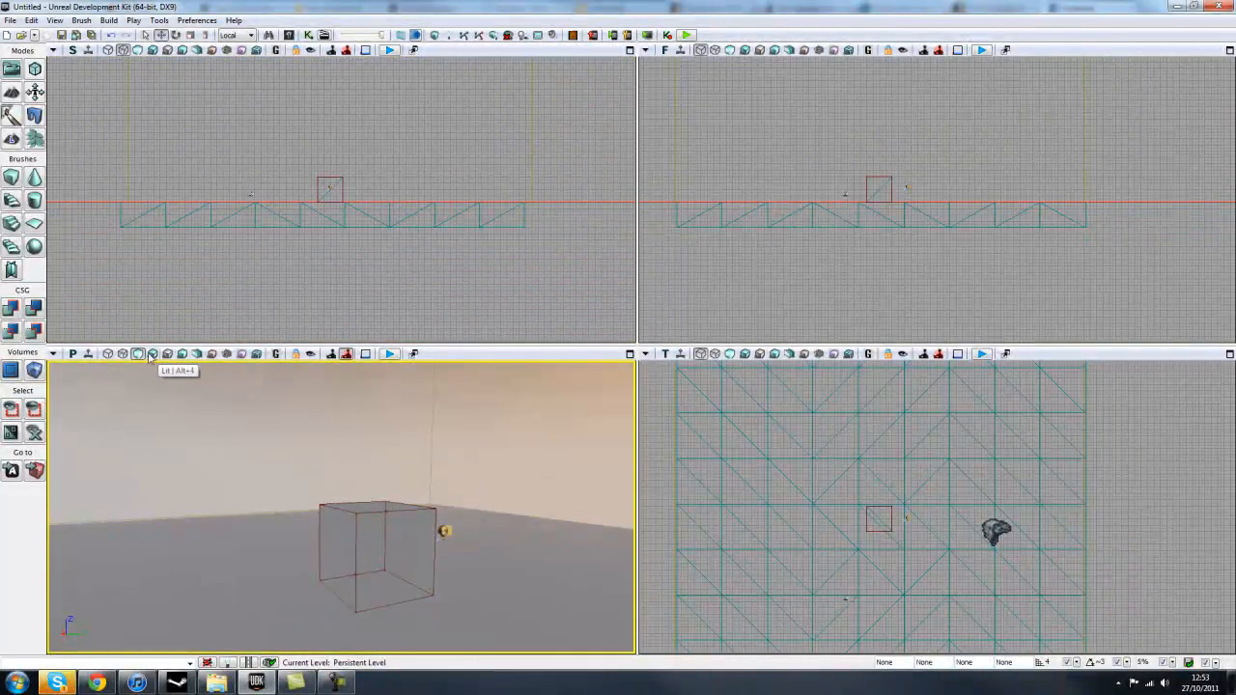
Show the perspective viewport in Lit and Detail Lighting modes and examine the cube and the sky.
click(151, 355)
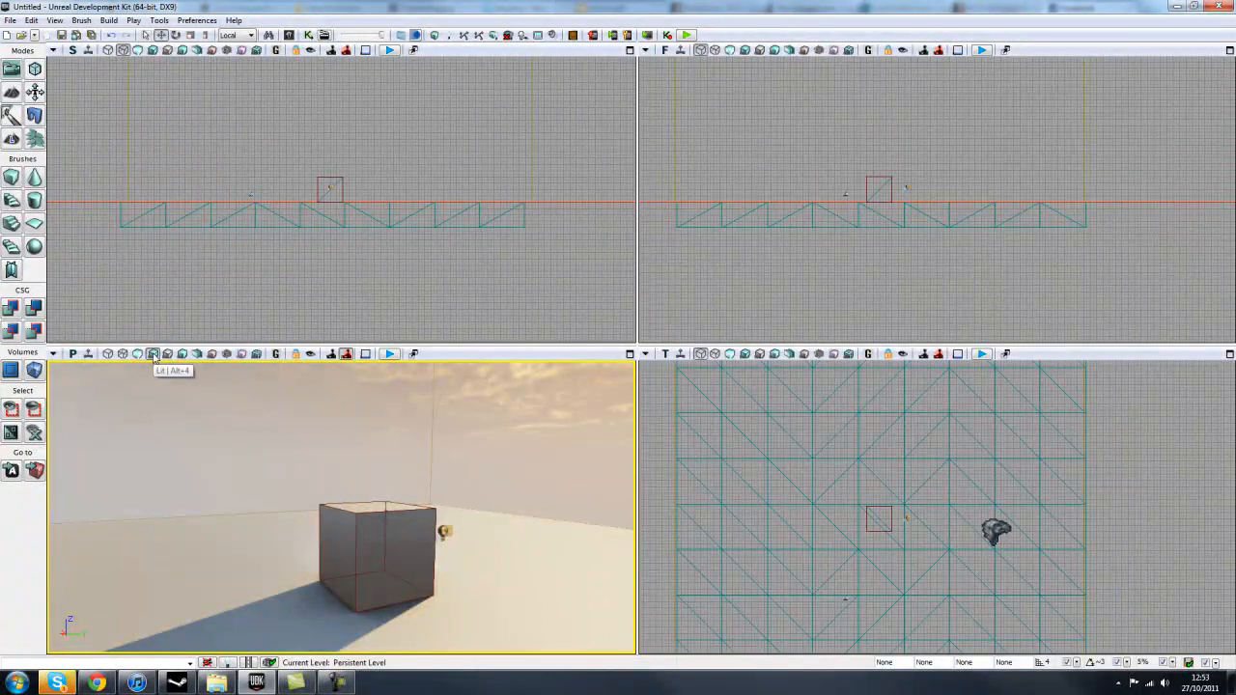
click(166, 355)
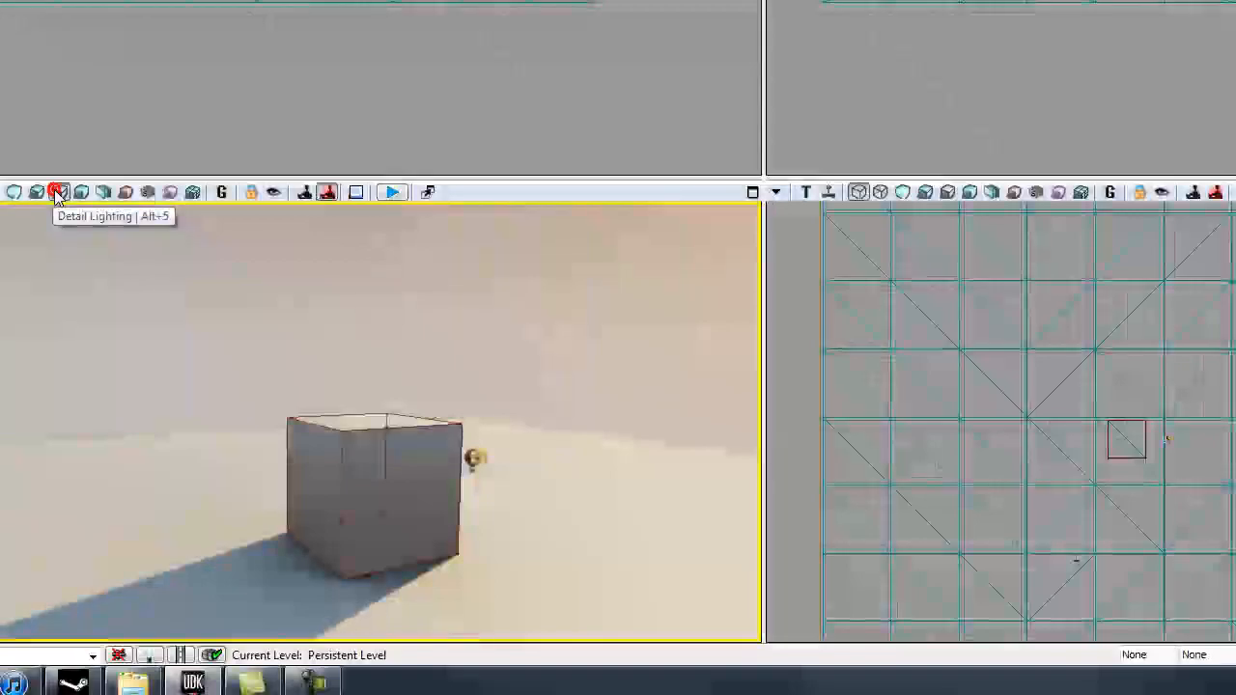
mouse_move(47, 511)
right_down()
mouse_move(77, 469)
mouse_move(56, 502)
right_up()
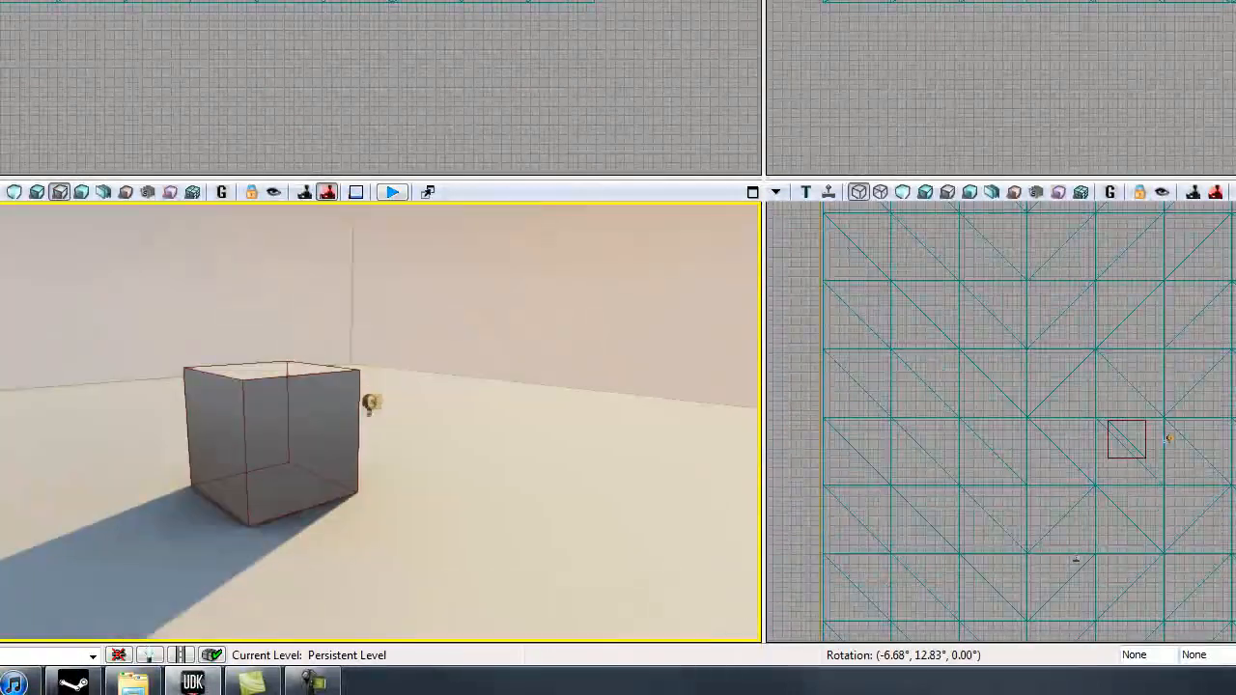
right_drag(174, 502, 212, 527)
right_drag(282, 489, 330, 292)
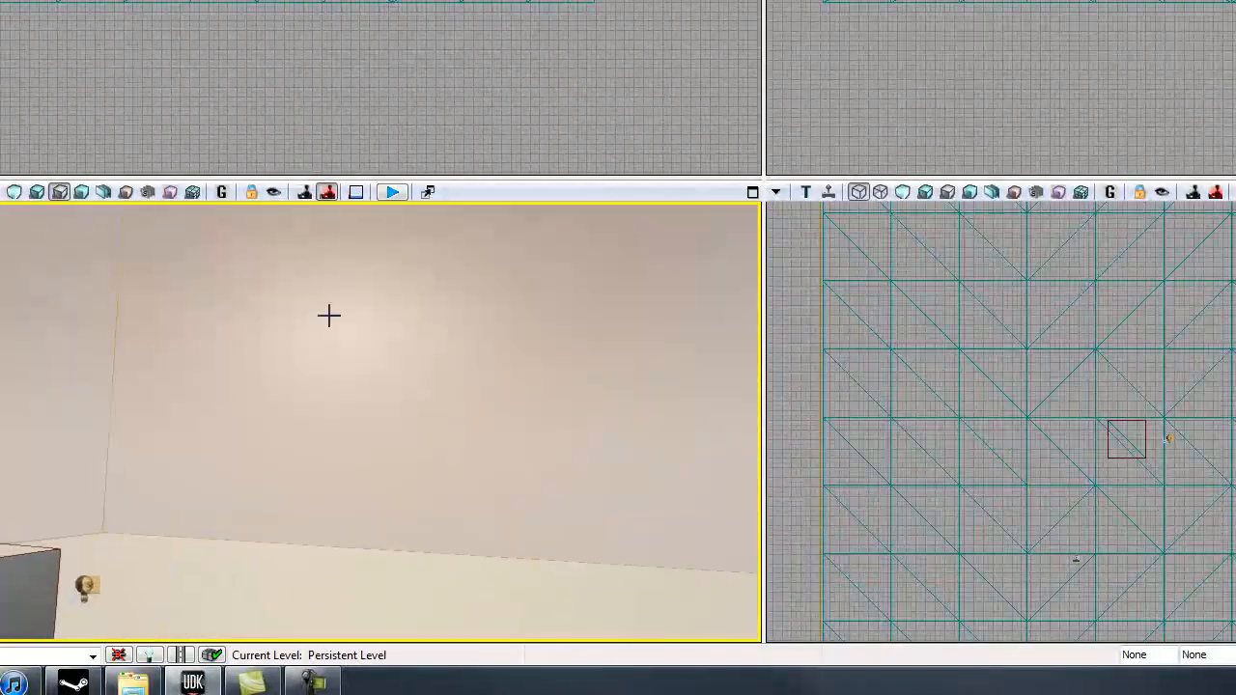
Compare the sky around the sun in Lit mode against Detail Lighting mode.
click(37, 191)
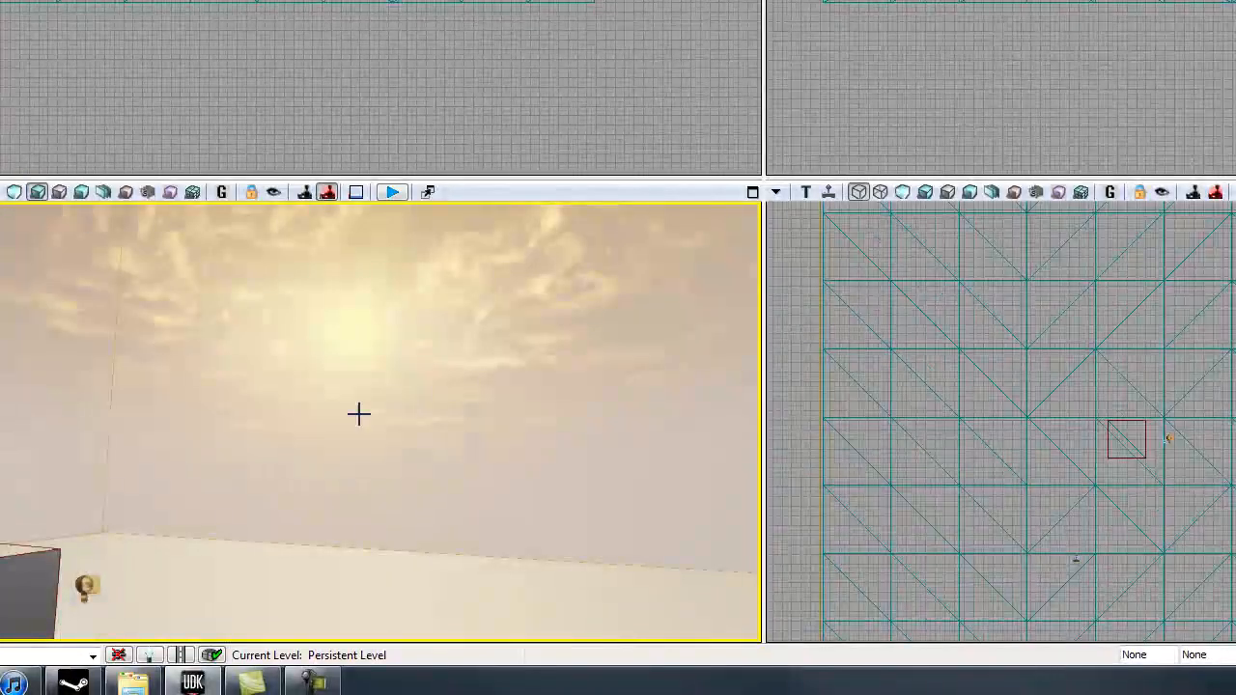
click(62, 198)
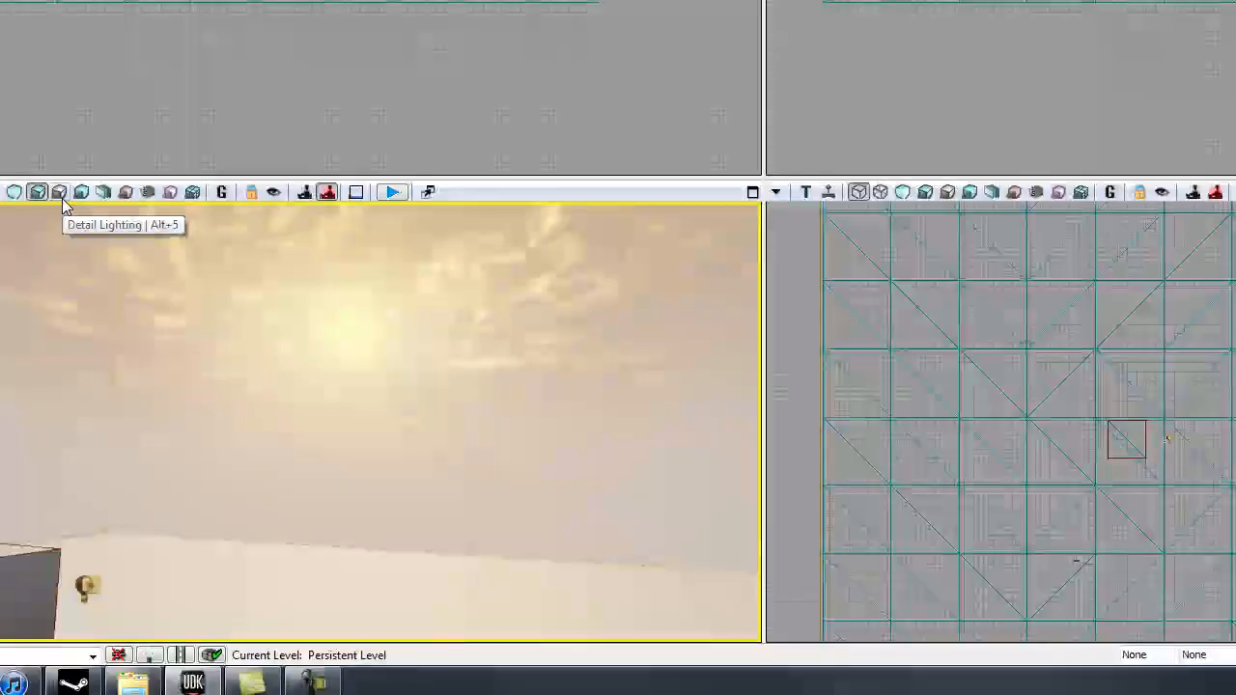
right_drag(367, 345, 337, 284)
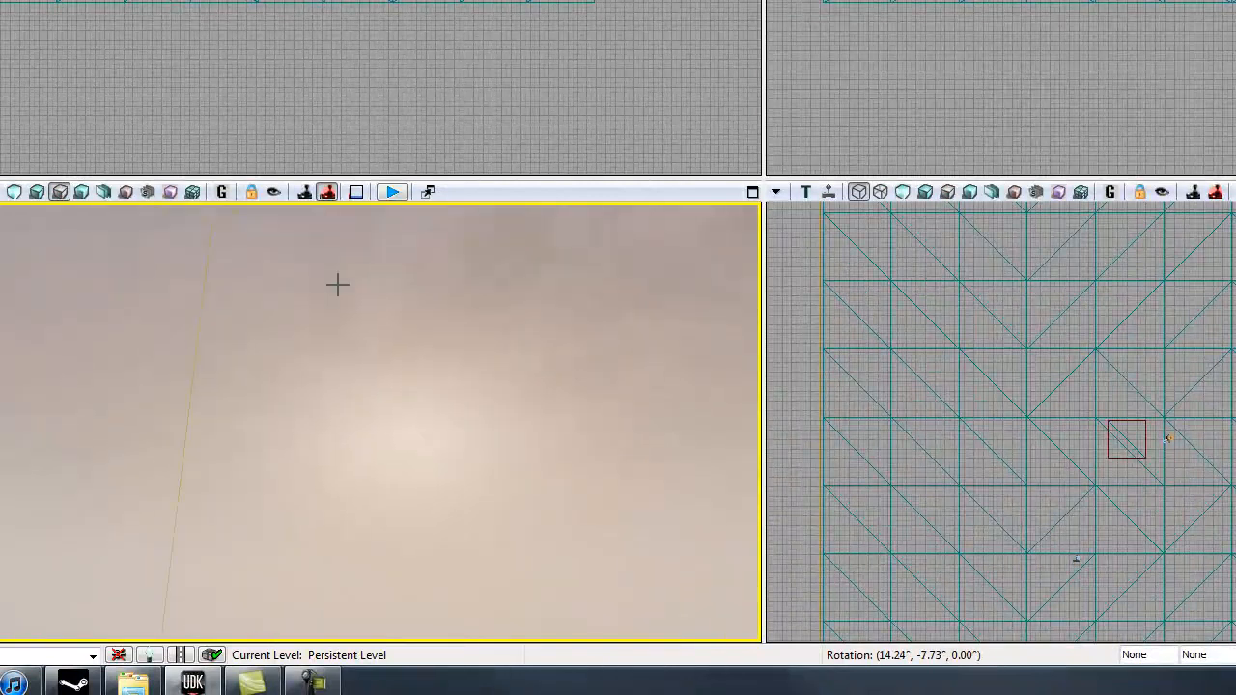
Switch the perspective viewport to Lighting Only mode and examine the walls, floor and cube.
click(81, 192)
right_drag(450, 426, 312, 607)
drag(312, 607, 322, 641)
right_drag(350, 638, 379, 471)
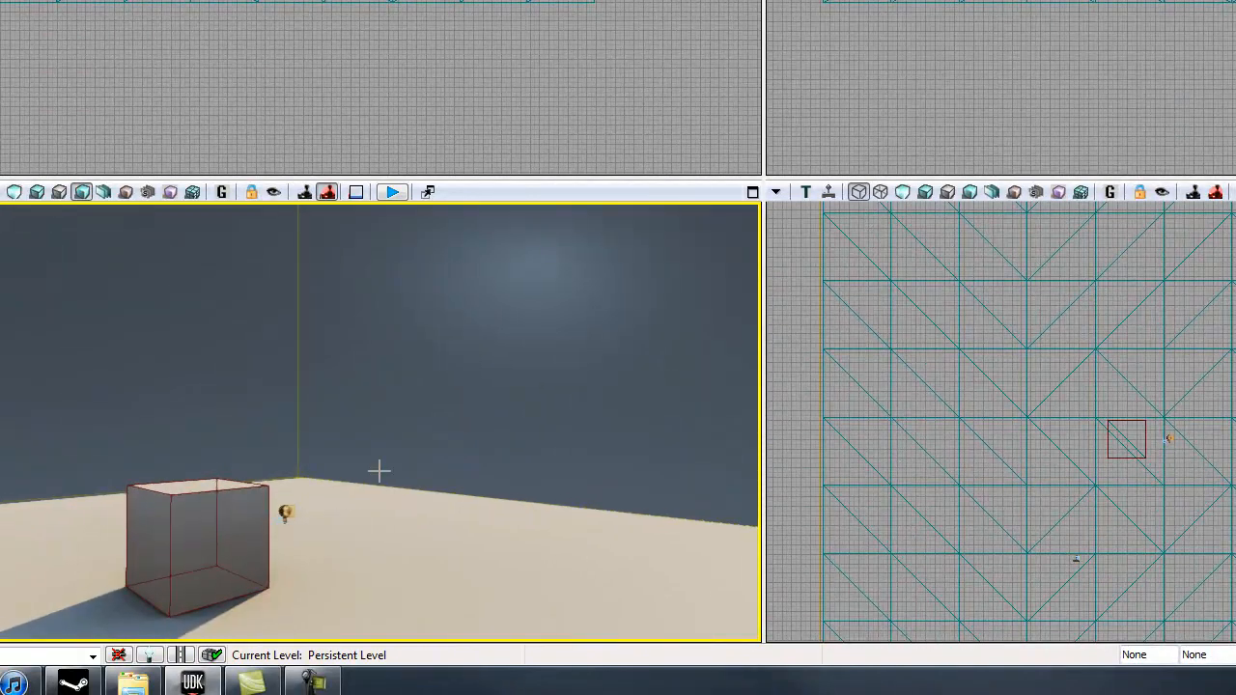
Switch the perspective viewport to Light Complexity mode and examine the cube and the room around it.
click(106, 195)
right_drag(355, 488, 357, 463)
right_drag(430, 396, 428, 445)
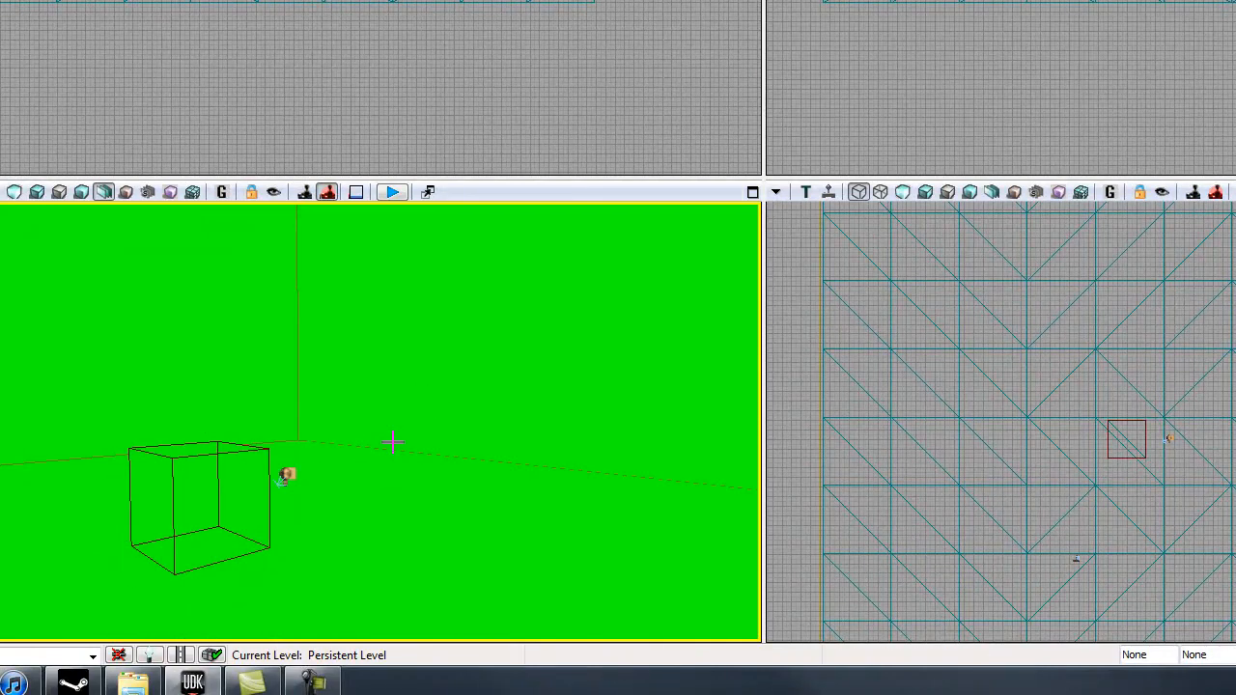
right_drag(417, 495, 323, 452)
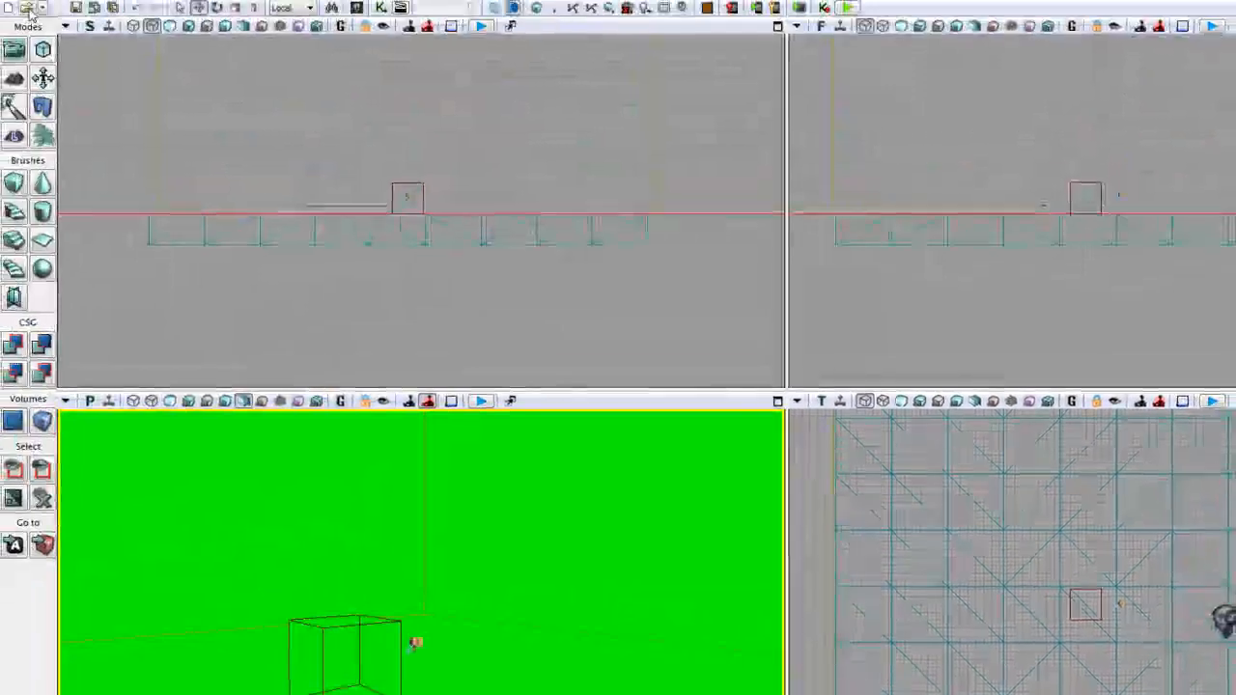
Start opening another map and browse to the Examples folder under UDKGame > Content > Maps.
click(28, 7)
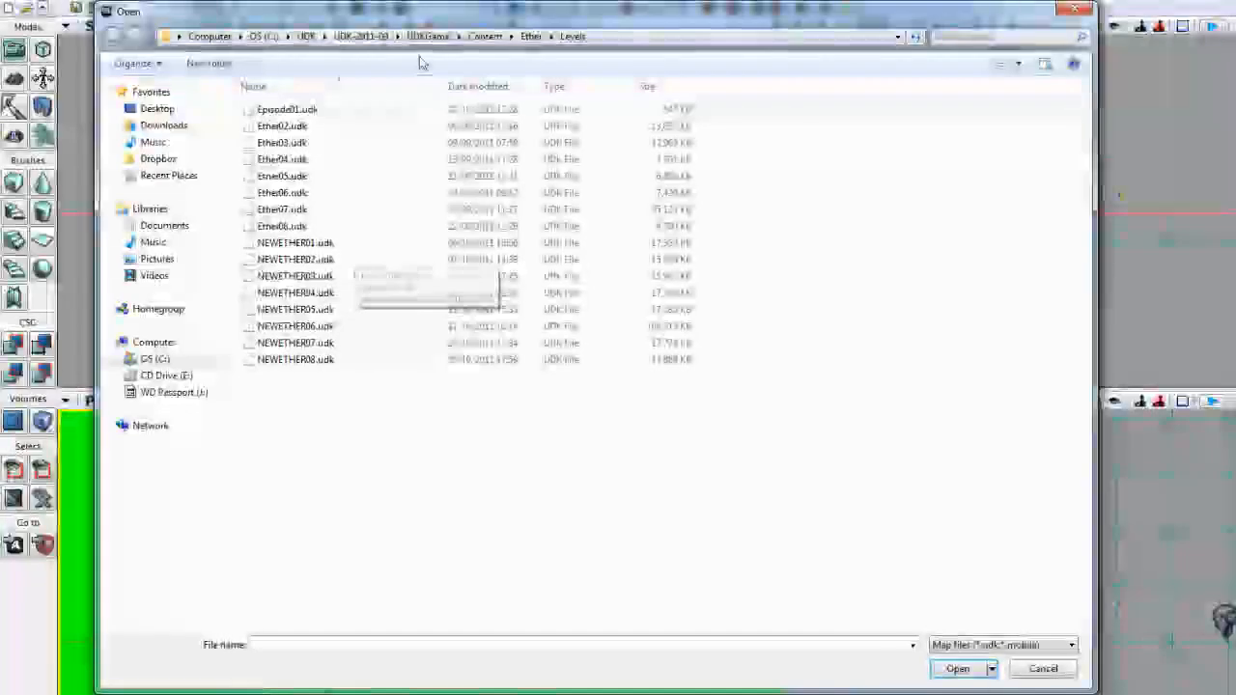
click(428, 36)
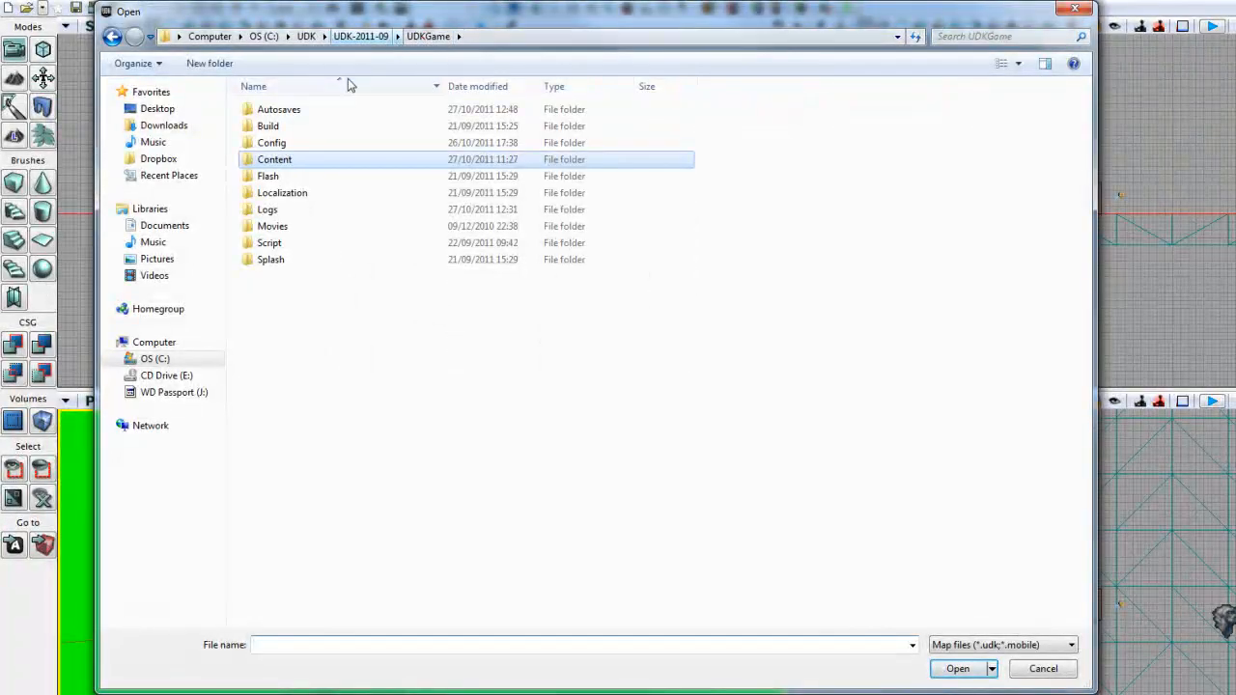
double_click(274, 160)
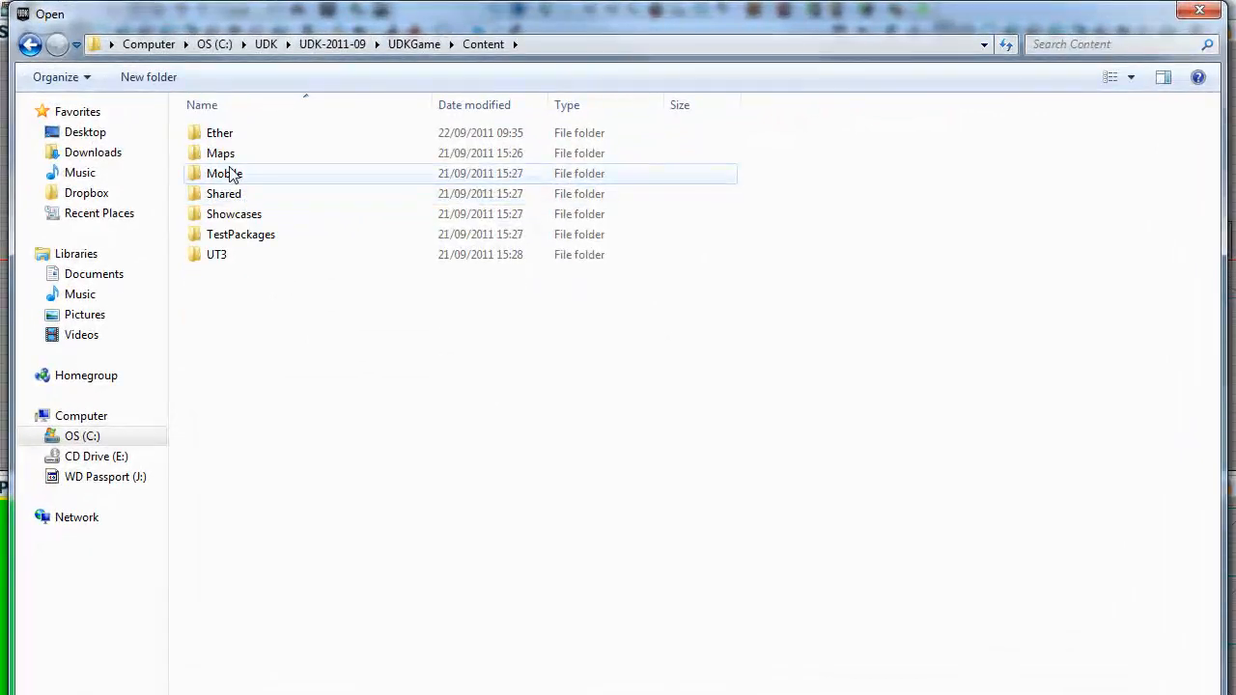
double_click(230, 154)
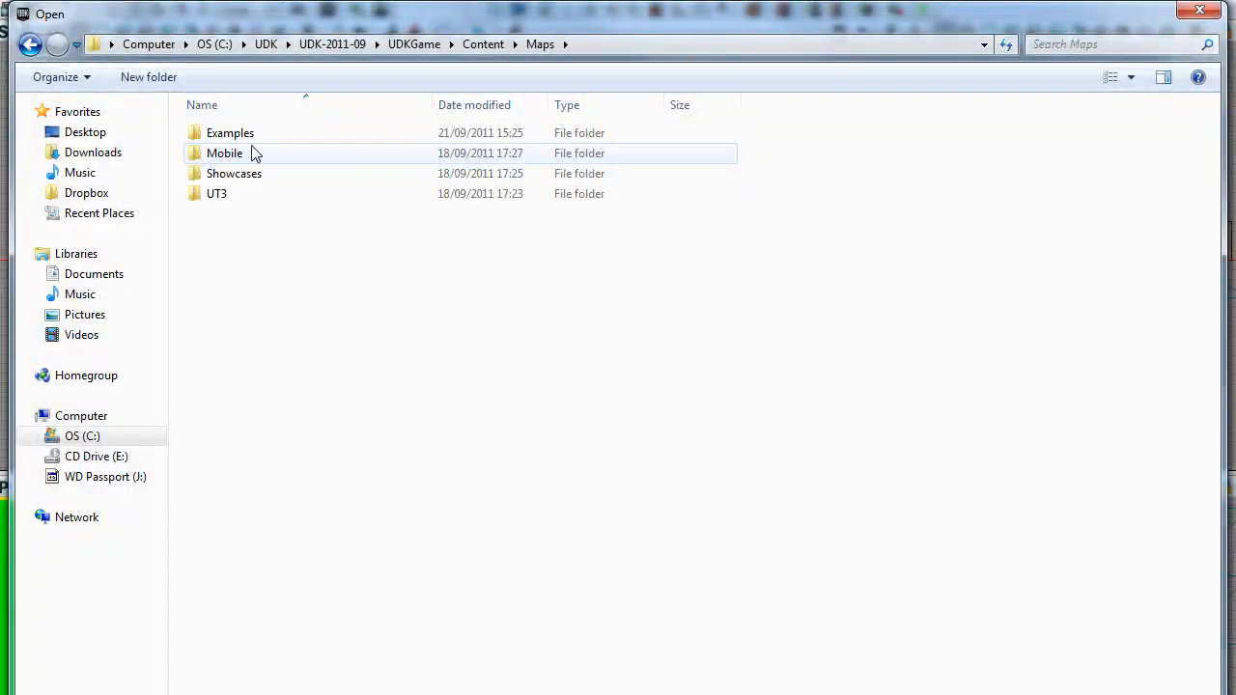
double_click(249, 132)
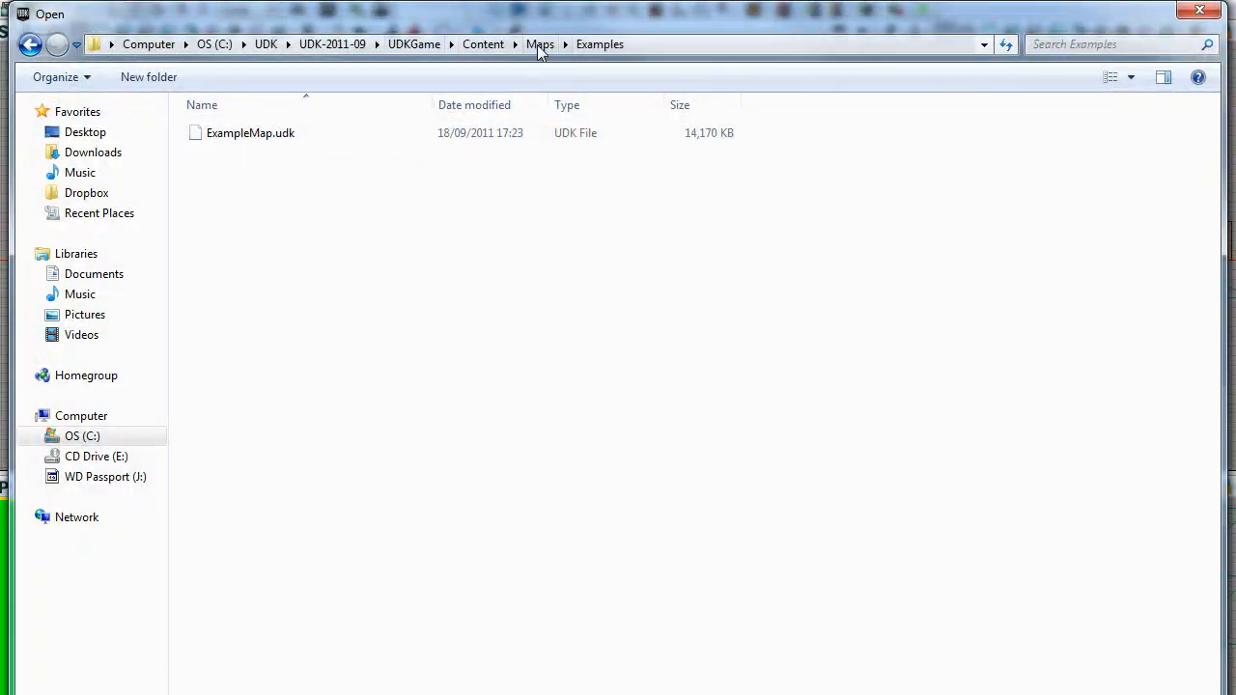
Check the Showcases map folder and open DM-Deck.udk from the UT3 maps folder.
click(539, 48)
double_click(261, 175)
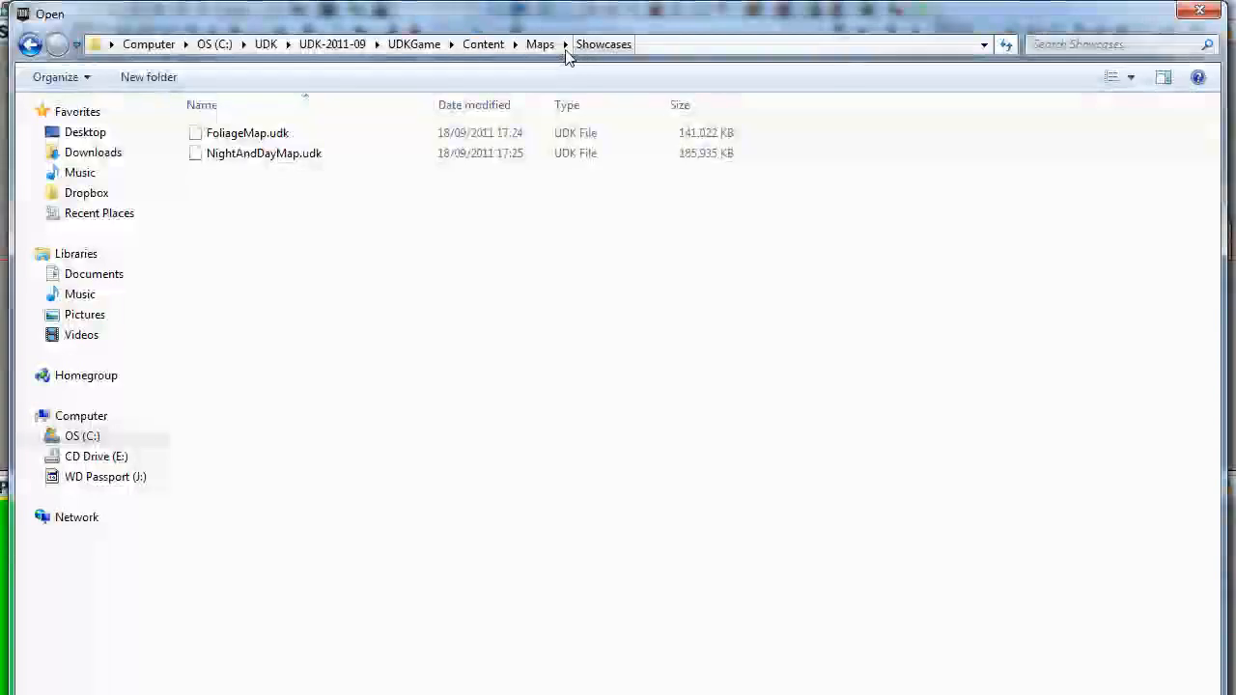
click(538, 46)
double_click(262, 193)
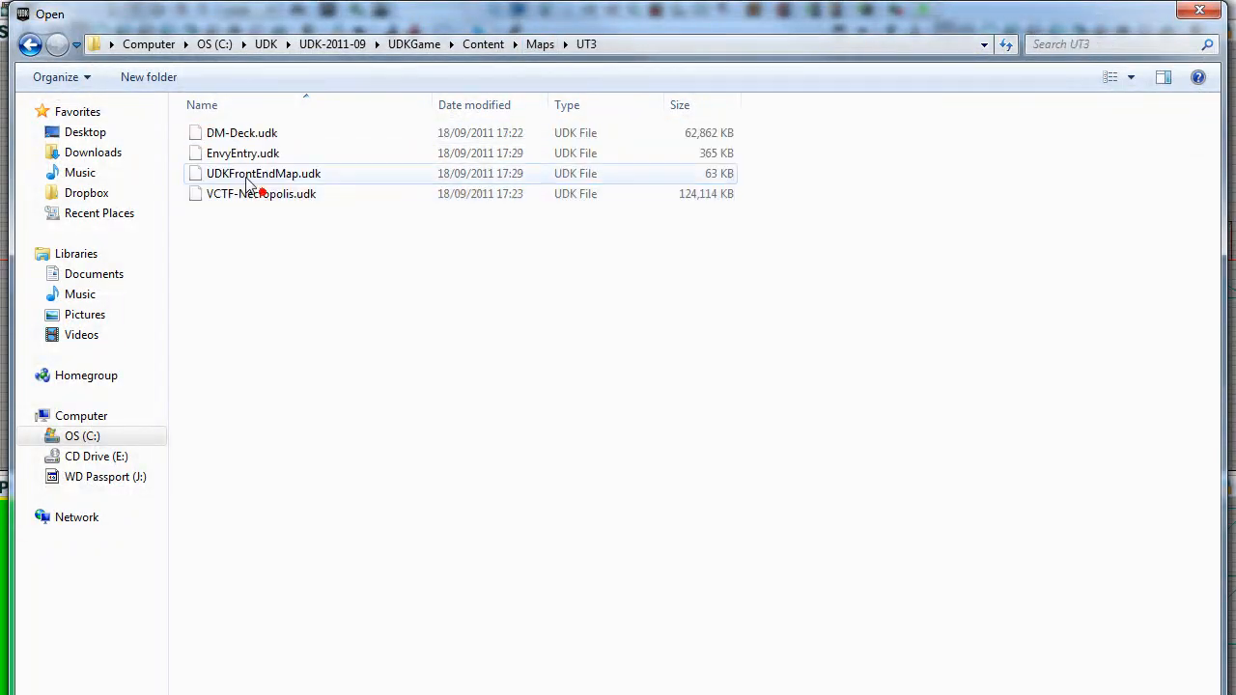
double_click(241, 134)
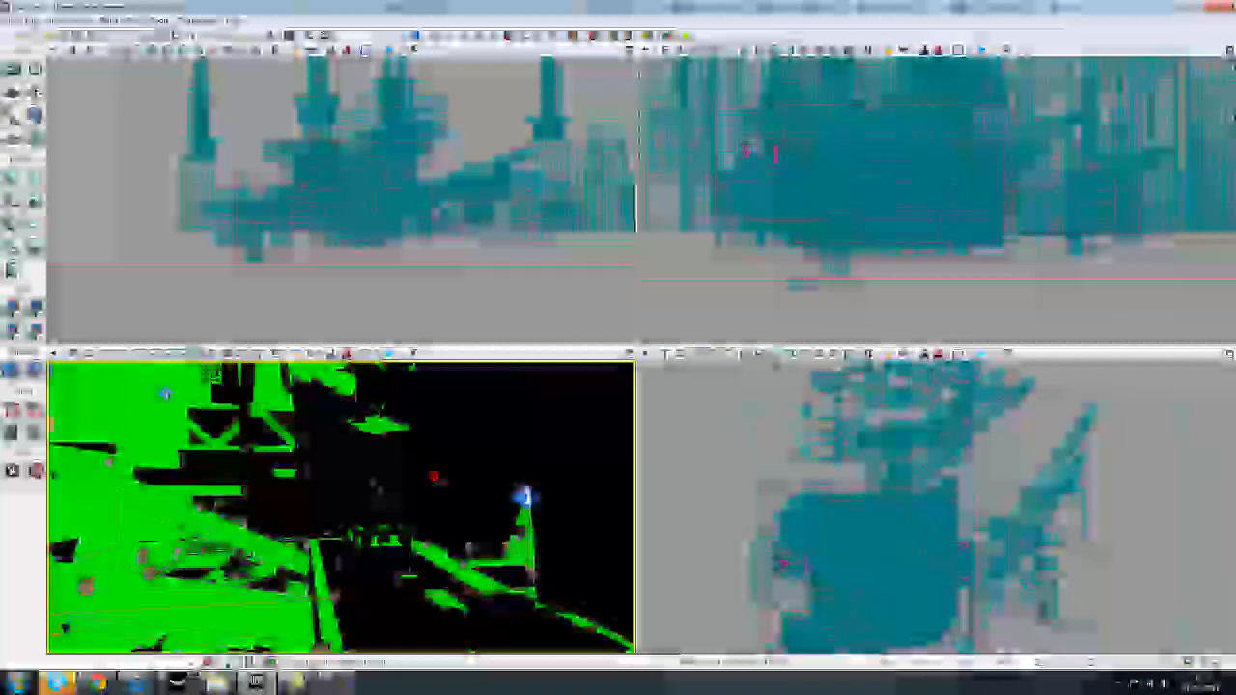
Examine the DM-Deck level in Light Complexity mode and in Texture Density mode in the perspective viewport.
mouse_move(435, 419)
mouse_down()
mouse_move(445, 358)
mouse_move(382, 372)
mouse_move(333, 362)
mouse_up()
right_drag(73, 372, 208, 374)
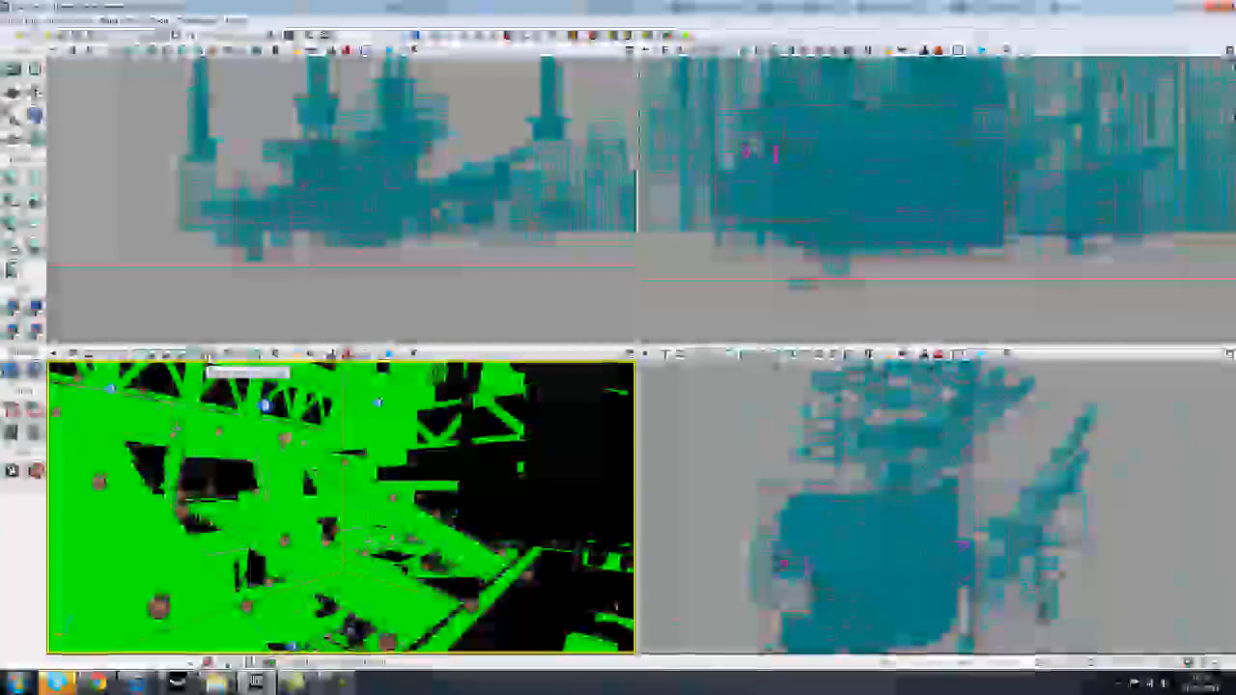
click(210, 354)
right_drag(346, 474, 404, 517)
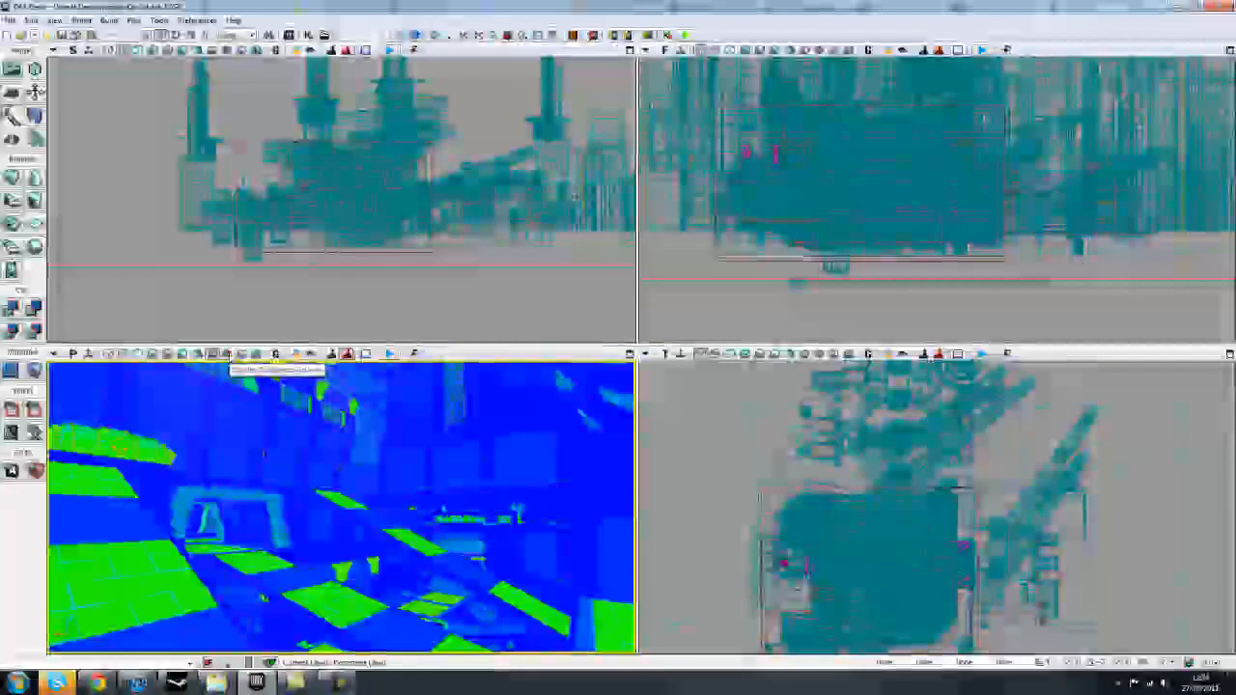
Switch the perspective viewport to Shader Complexity mode and fly around the level's girders and platforms.
click(230, 356)
right_drag(272, 469, 293, 368)
right_drag(329, 448, 481, 525)
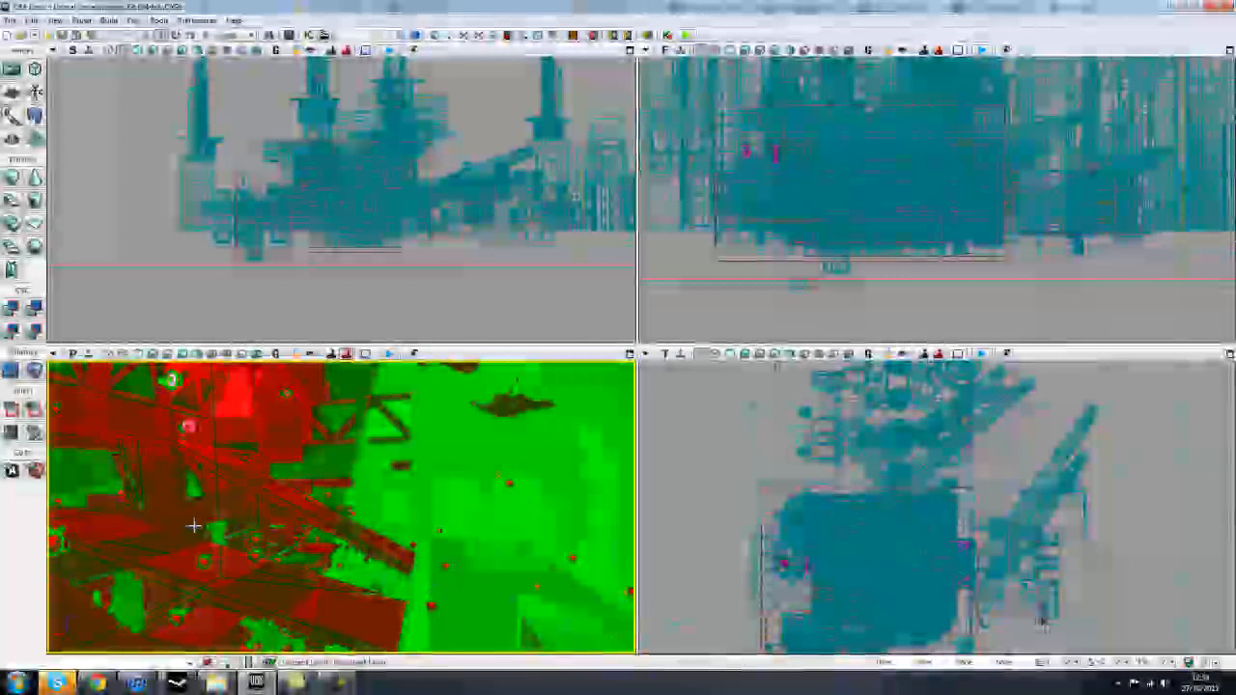
right_drag(278, 575, 174, 570)
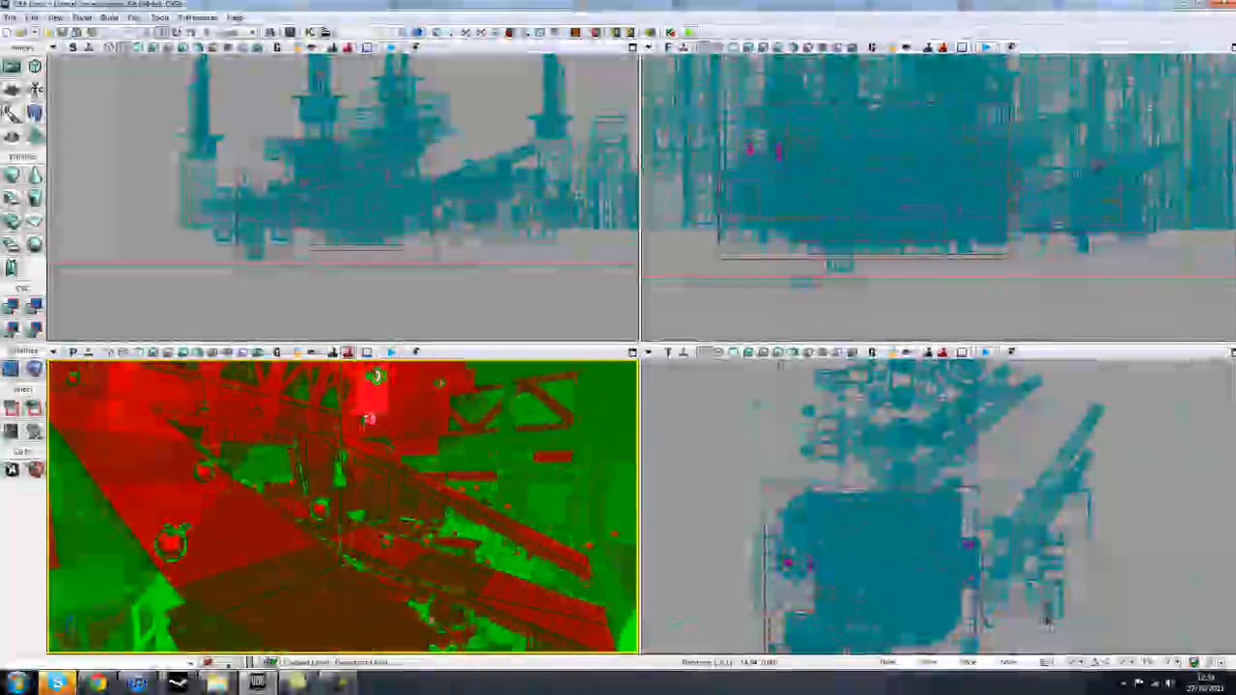
right_drag(338, 511, 292, 454)
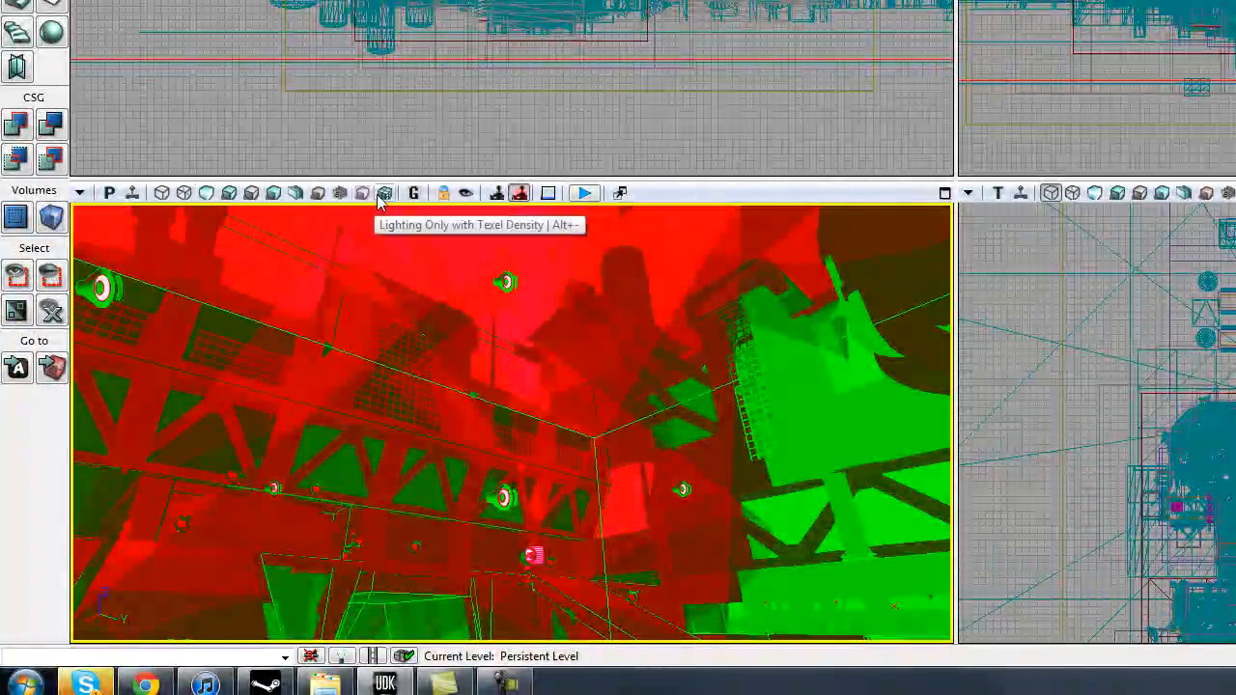
Show the level in Lighting Only with Texel Density mode and look over the walls, towers and pipes.
click(383, 194)
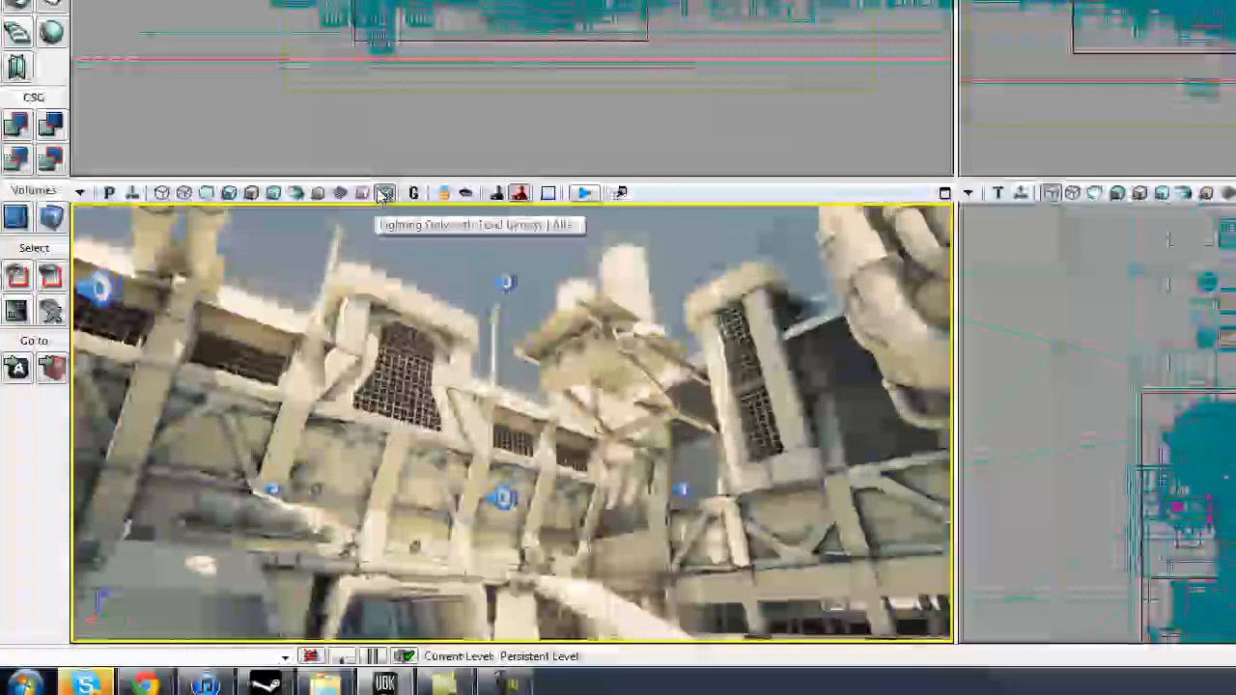
right_drag(458, 478, 540, 589)
drag(458, 478, 452, 555)
right_drag(458, 478, 412, 405)
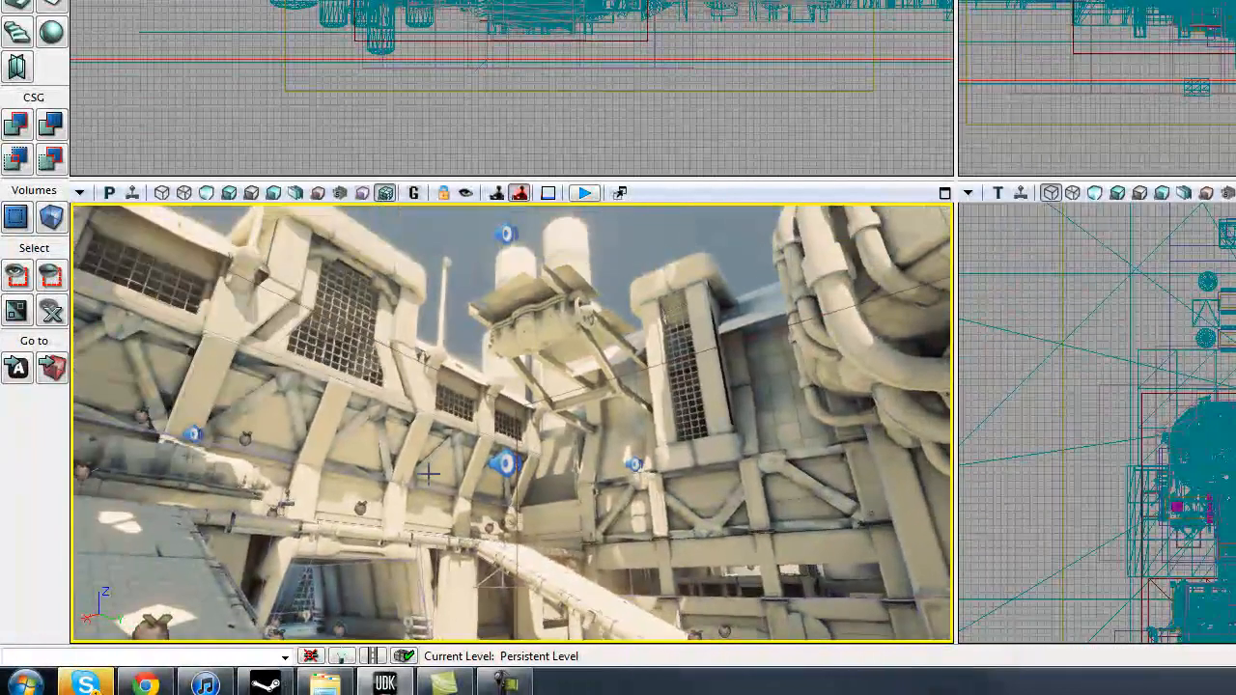
Show the perspective viewport lit with Game View on and fly past the ramp to the tunnel entrance.
click(414, 193)
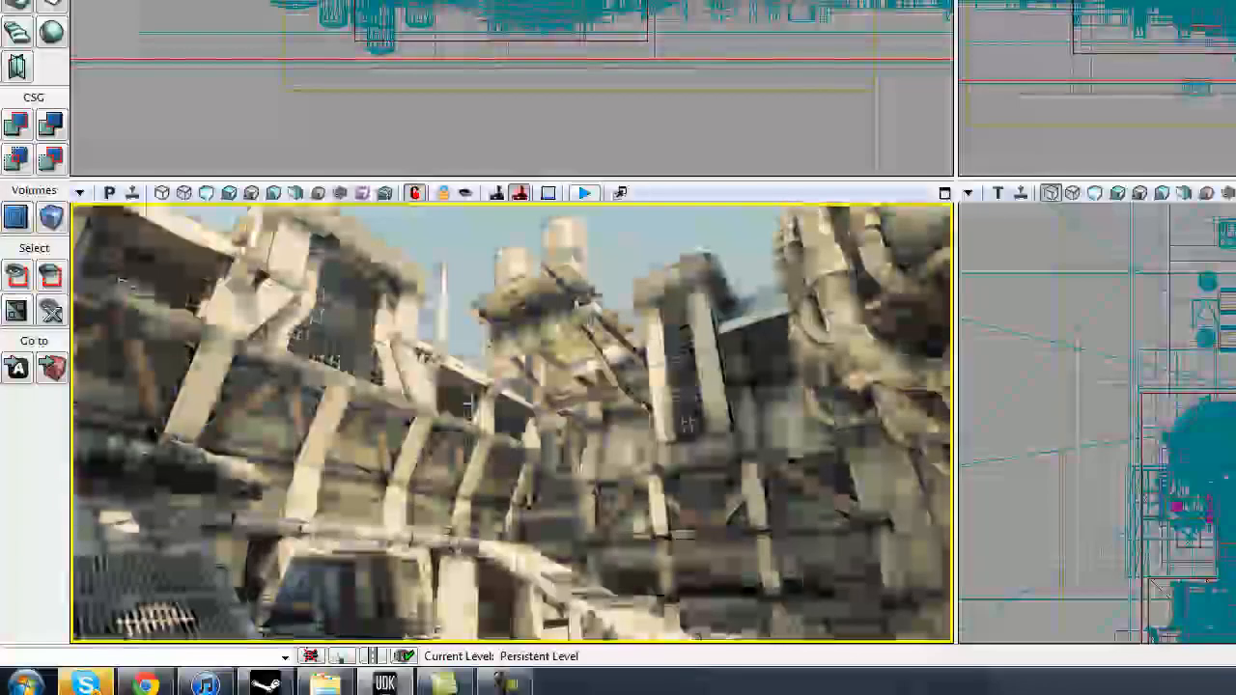
right_drag(524, 485, 512, 527)
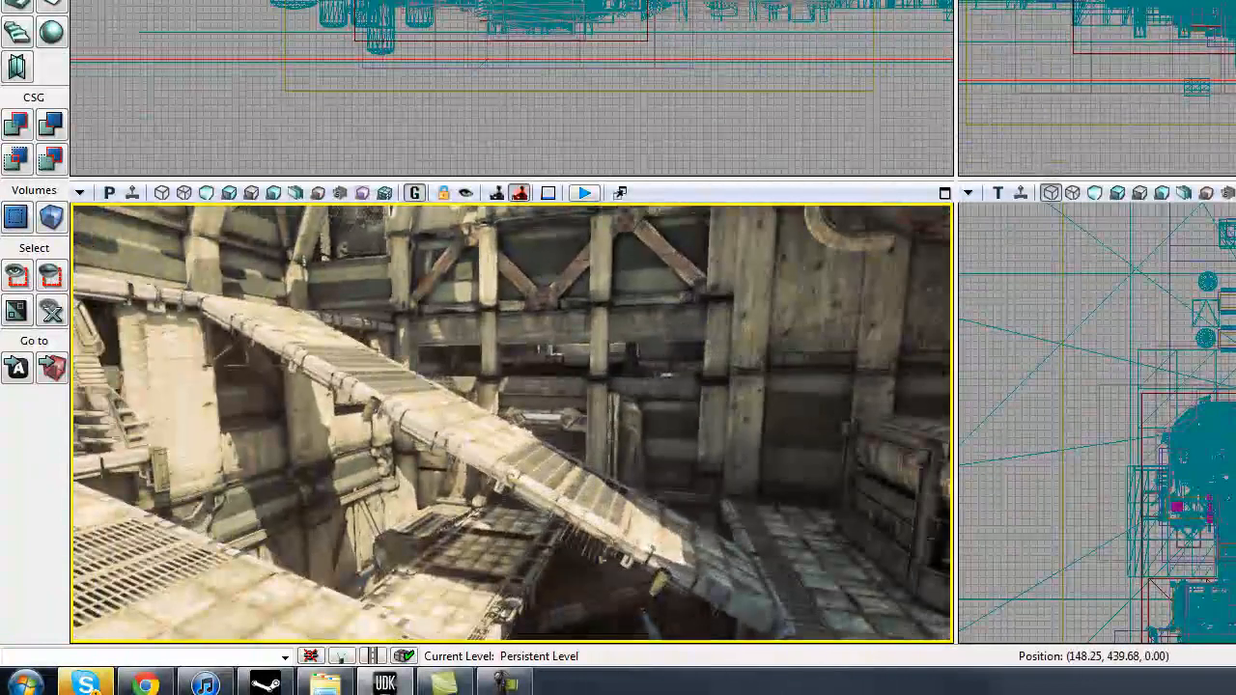
drag(541, 299, 431, 253)
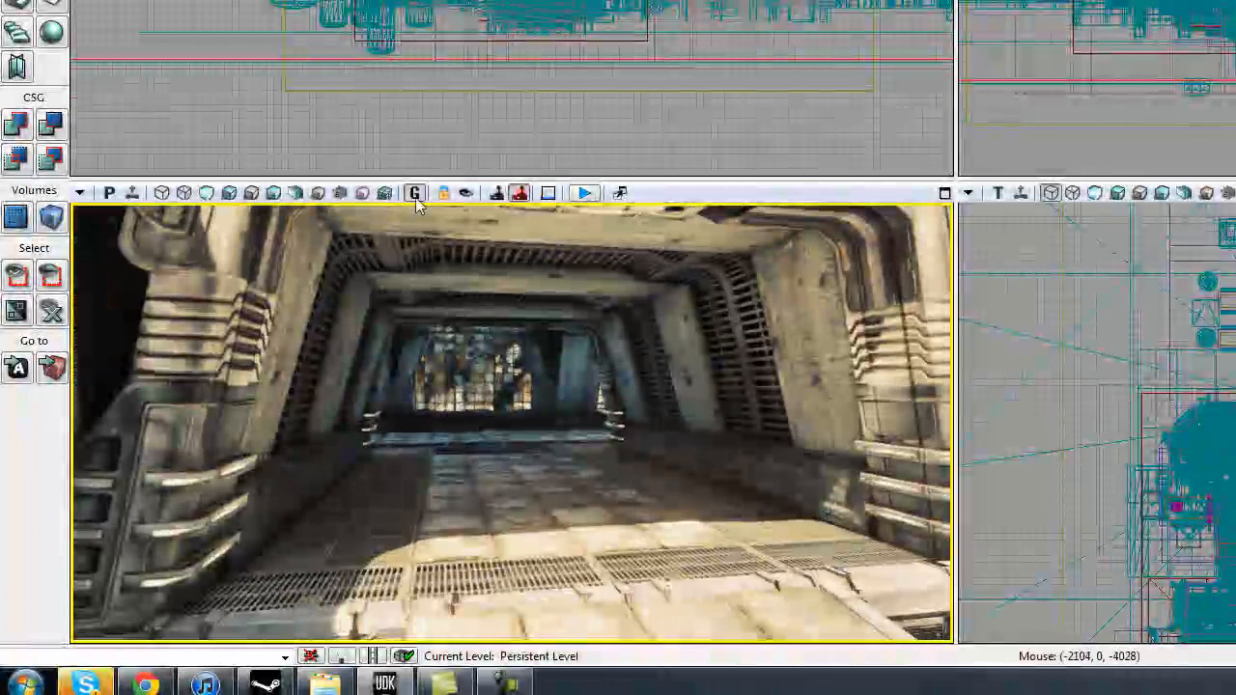
Toggle Game View off and on at the tunnel entrance, selecting the path node and the two nearest point lights while icons are shown.
click(584, 473)
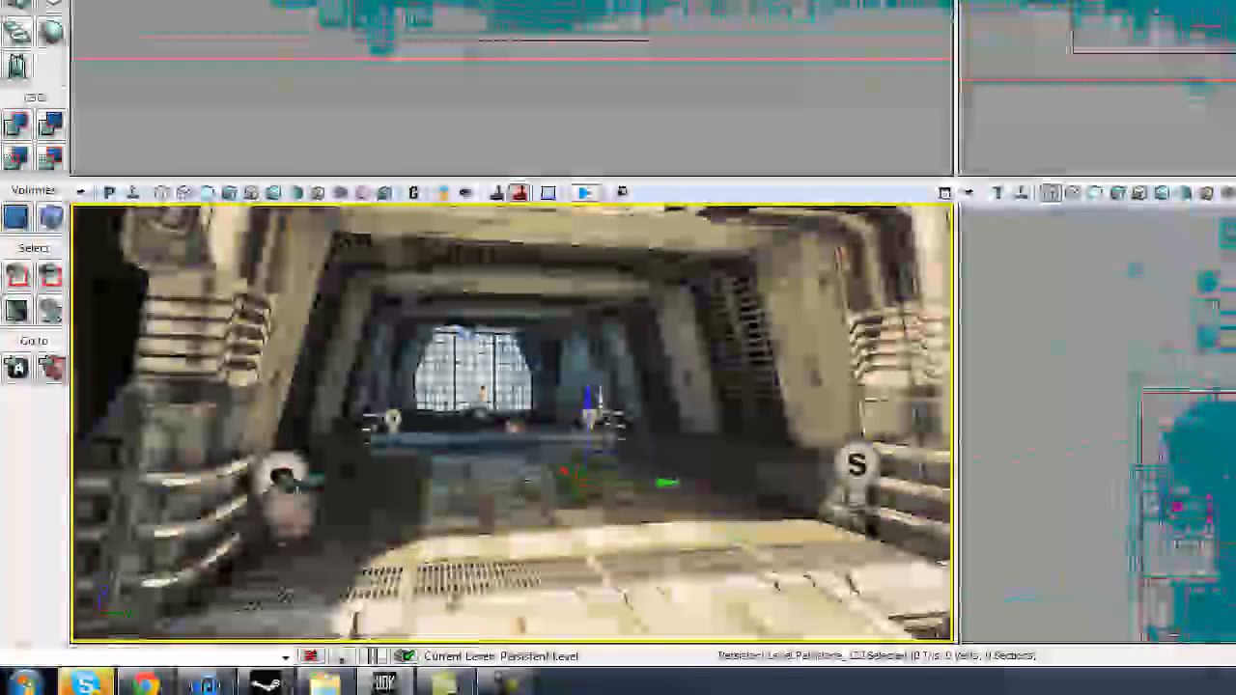
click(285, 483)
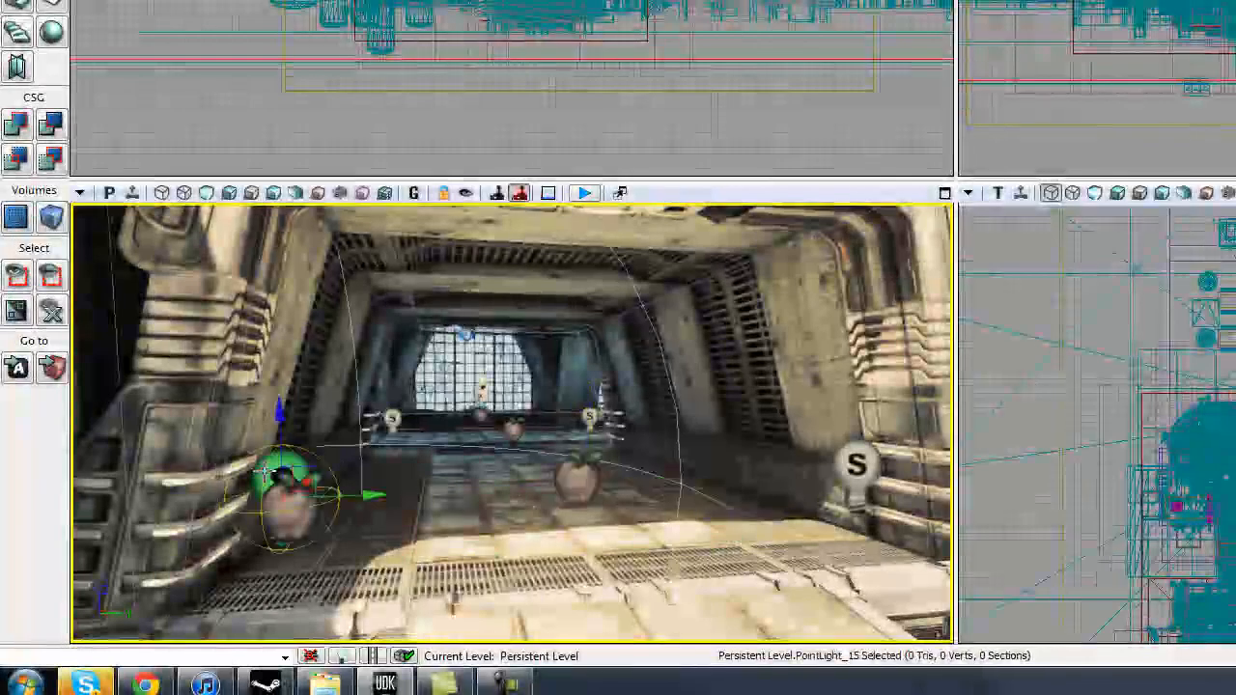
click(857, 466)
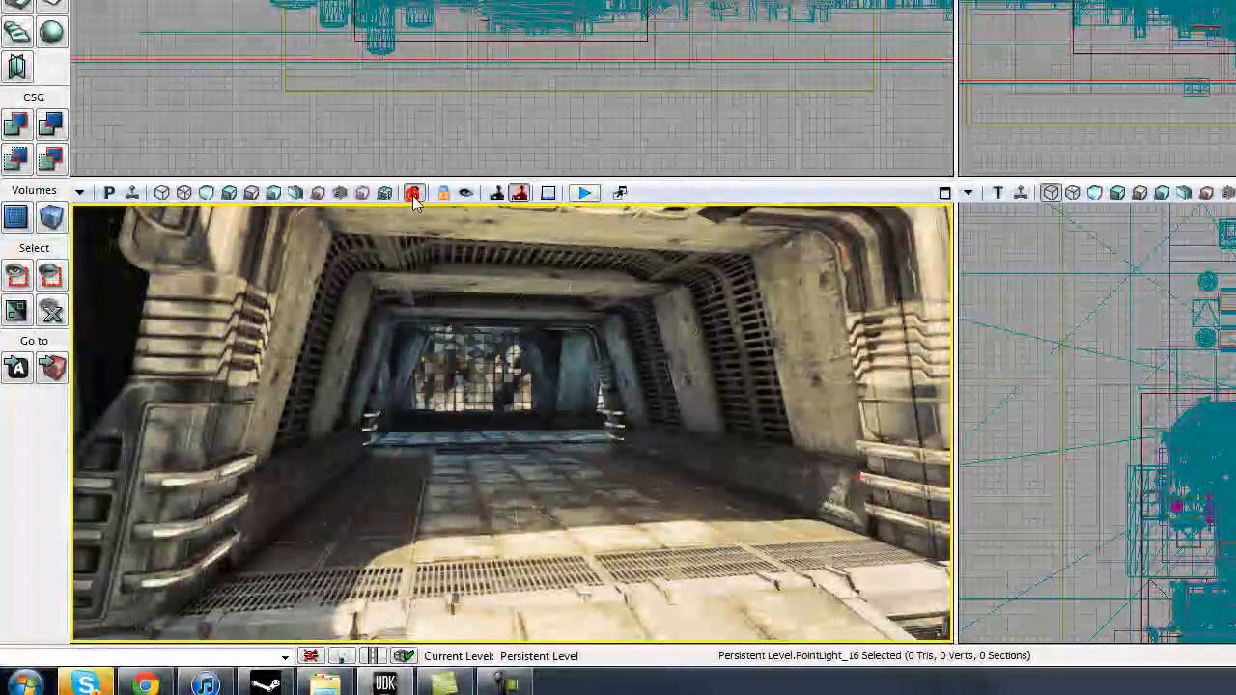
drag(526, 474, 534, 502)
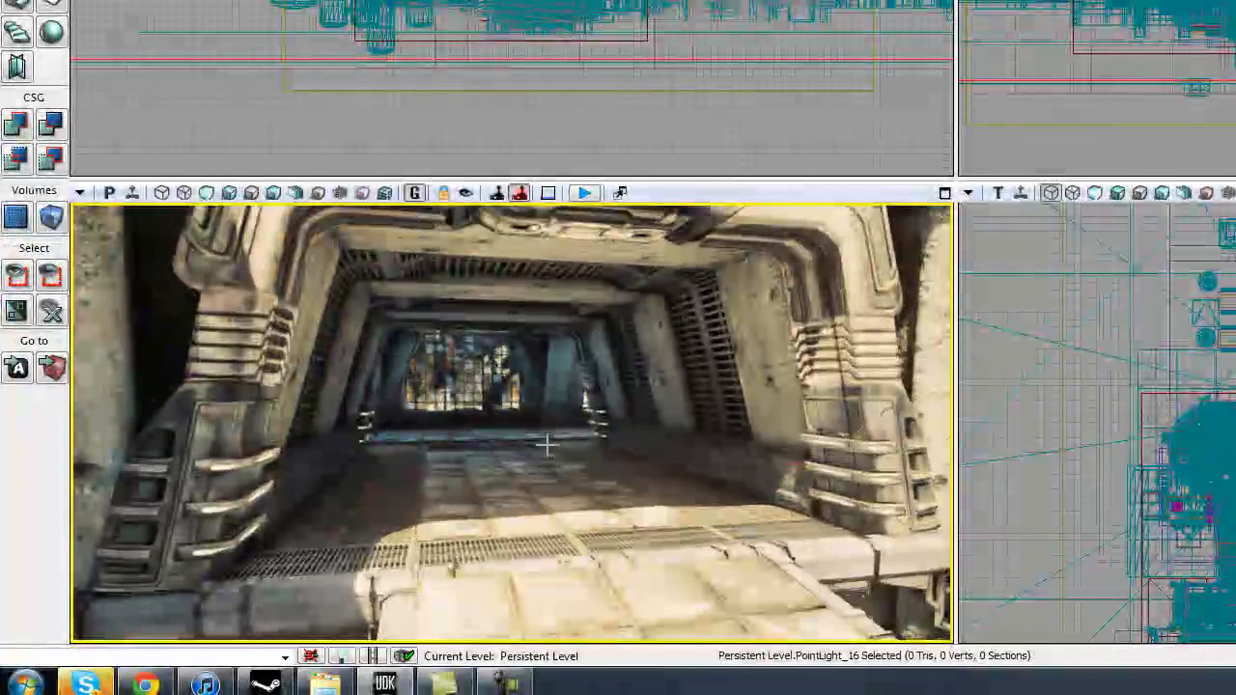
key(g)
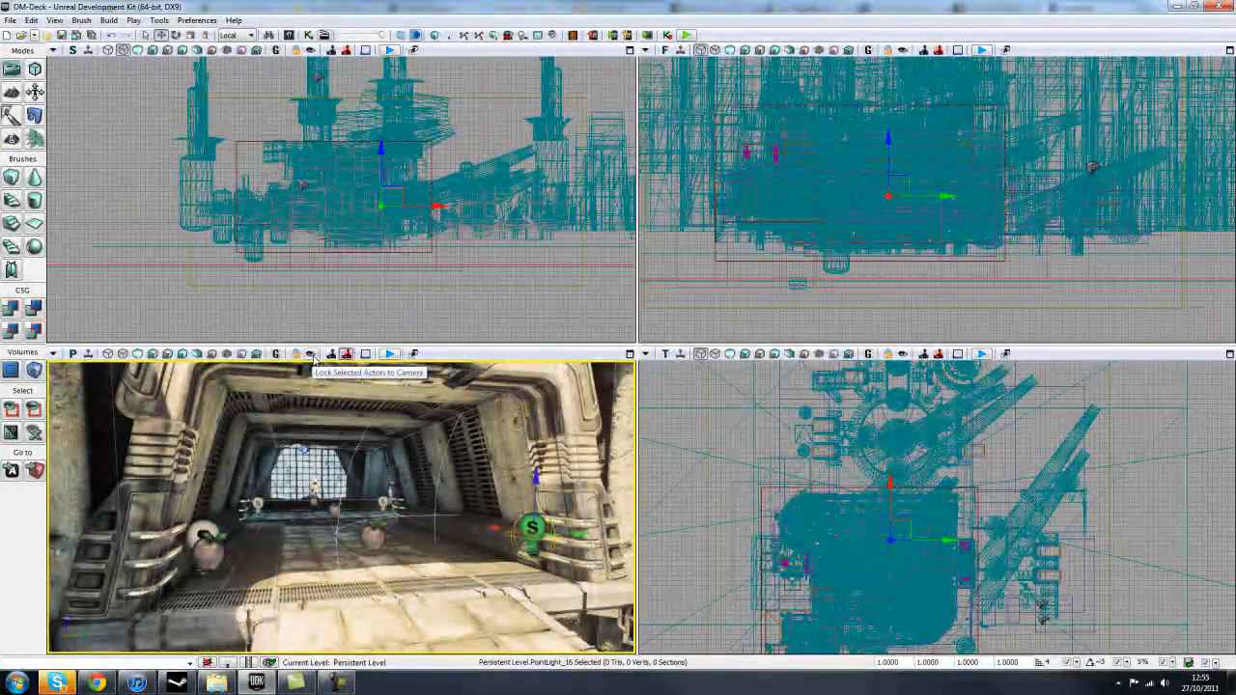
Select the arch mesh at the tunnel entrance, lock it to the camera and carry it into the courtyard by flying the view.
click(317, 325)
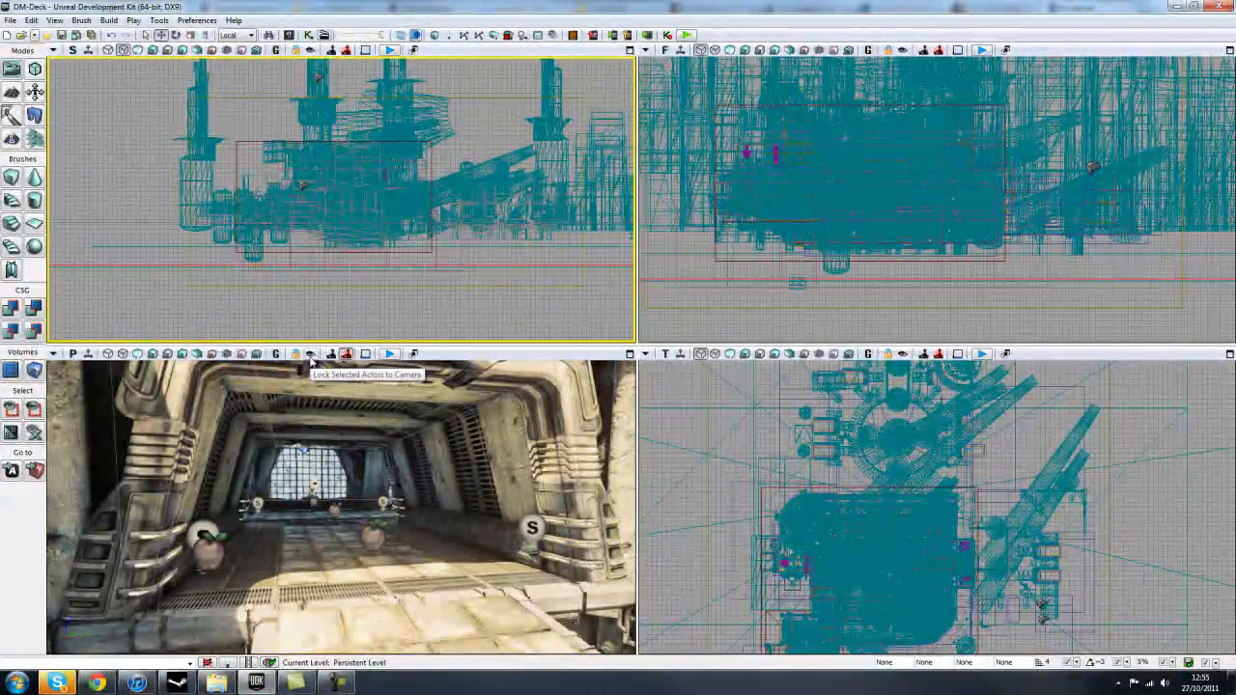
click(580, 447)
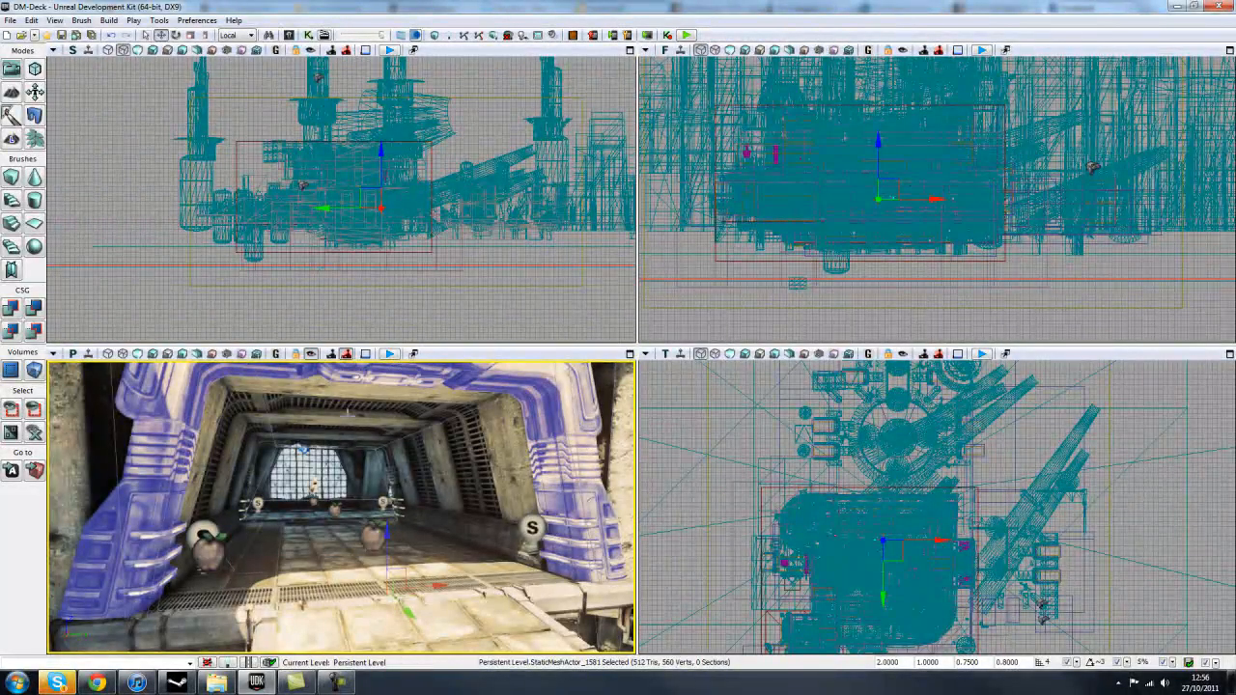
drag(580, 447, 624, 493)
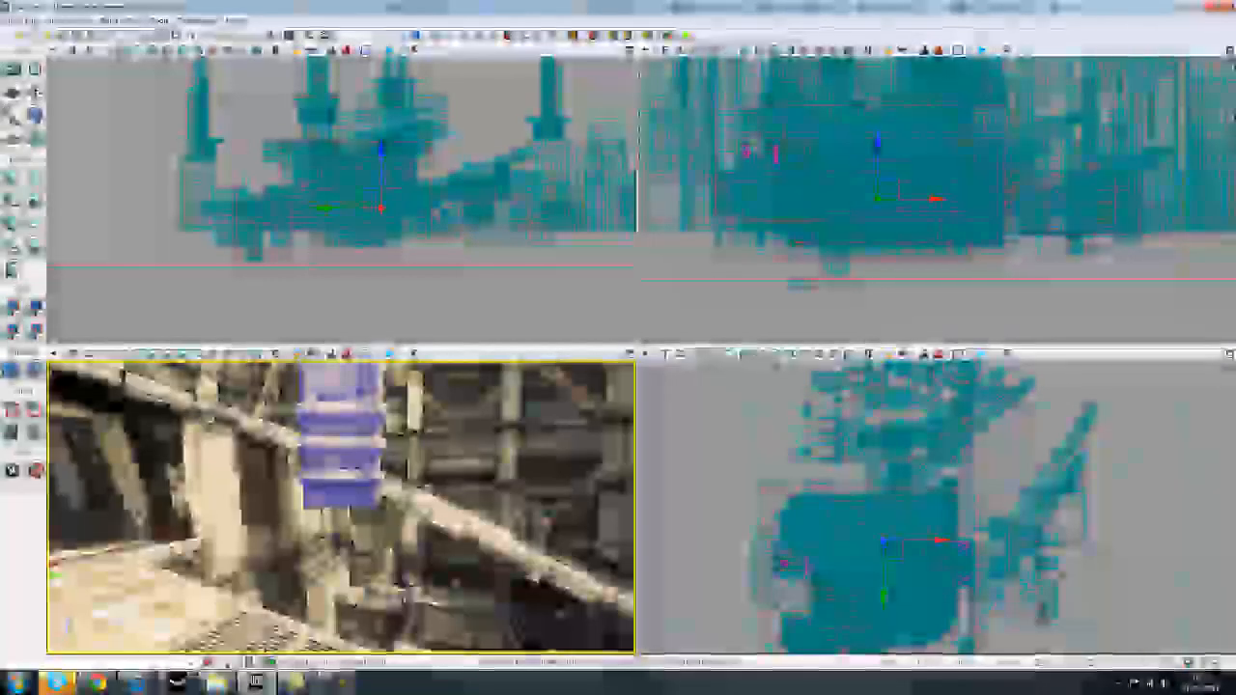
drag(357, 456, 368, 502)
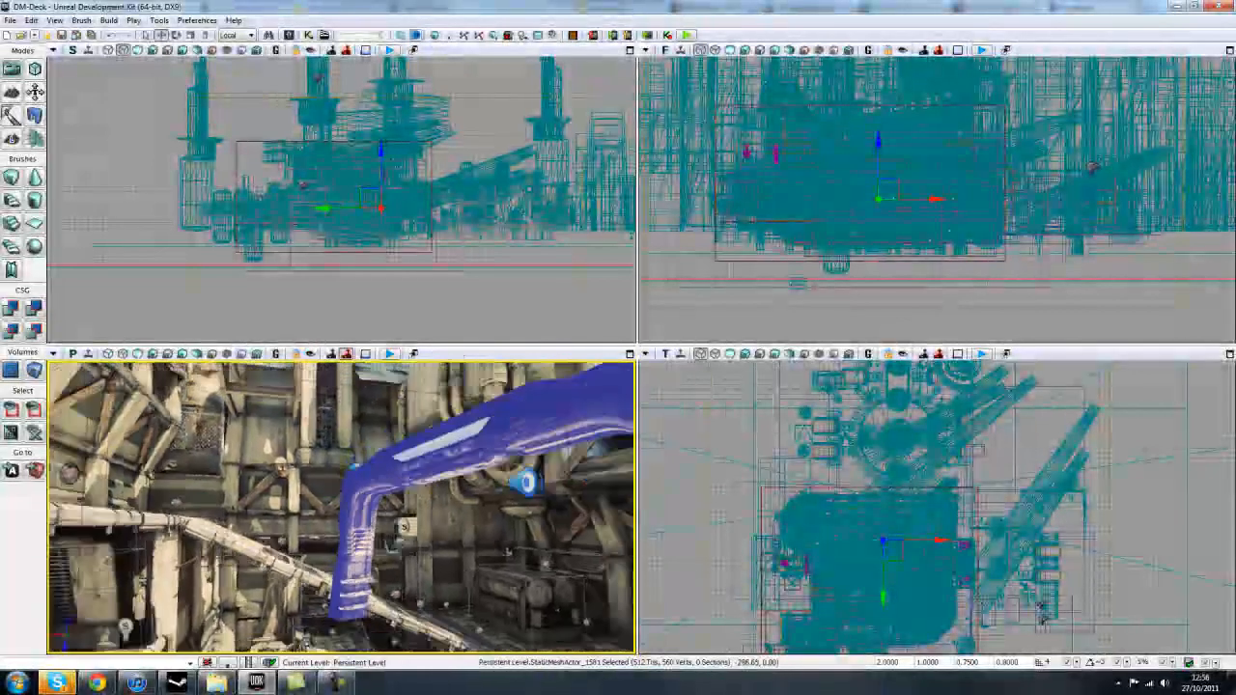
drag(325, 610, 375, 462)
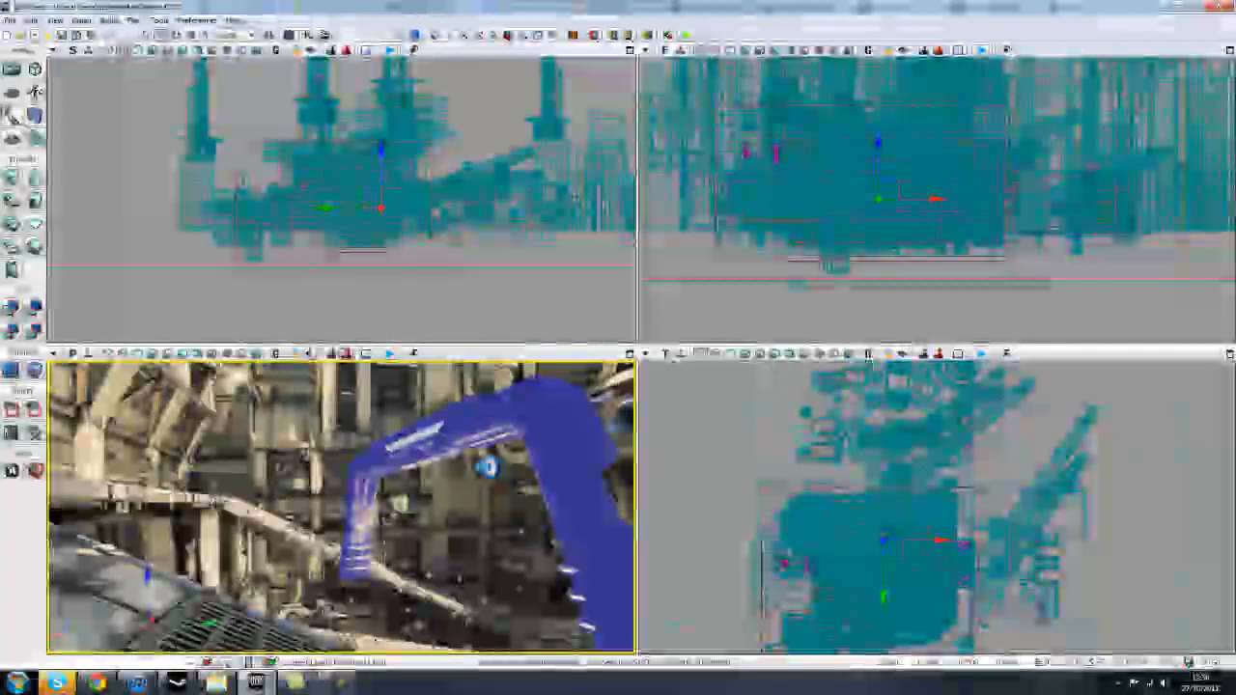
click(384, 516)
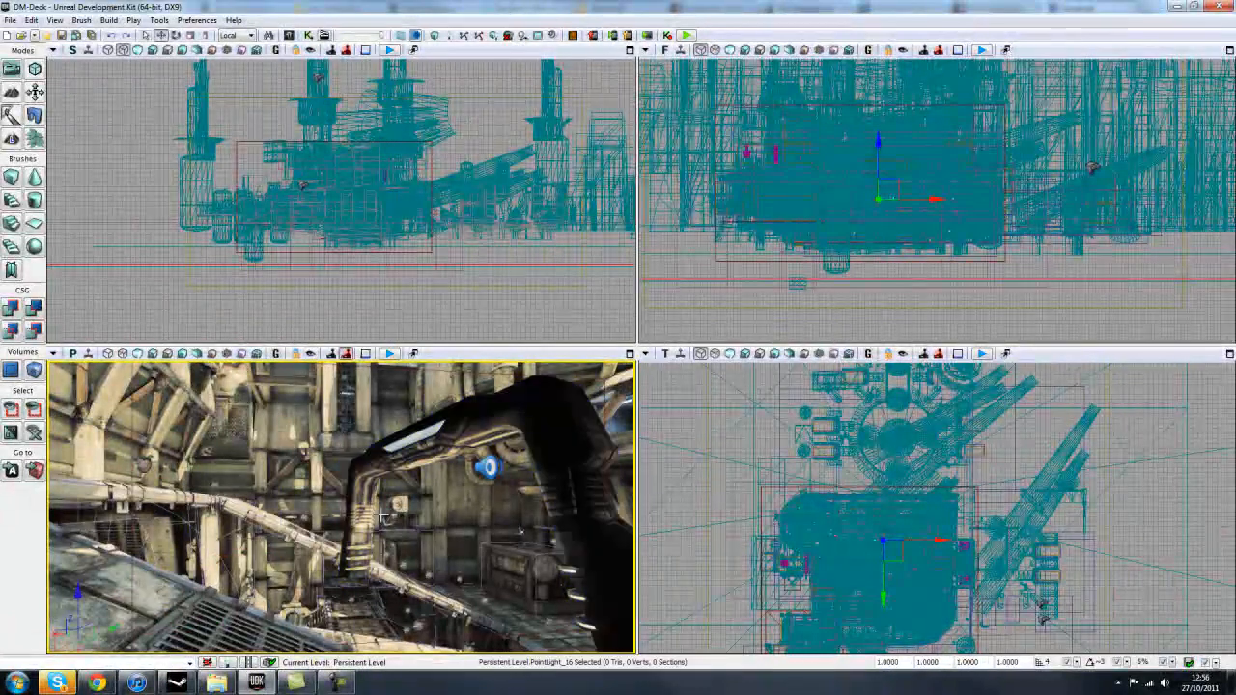
Cycle the perspective viewport's camera movement speed and test it by flying towards the arch mesh.
right_drag(349, 491, 290, 488)
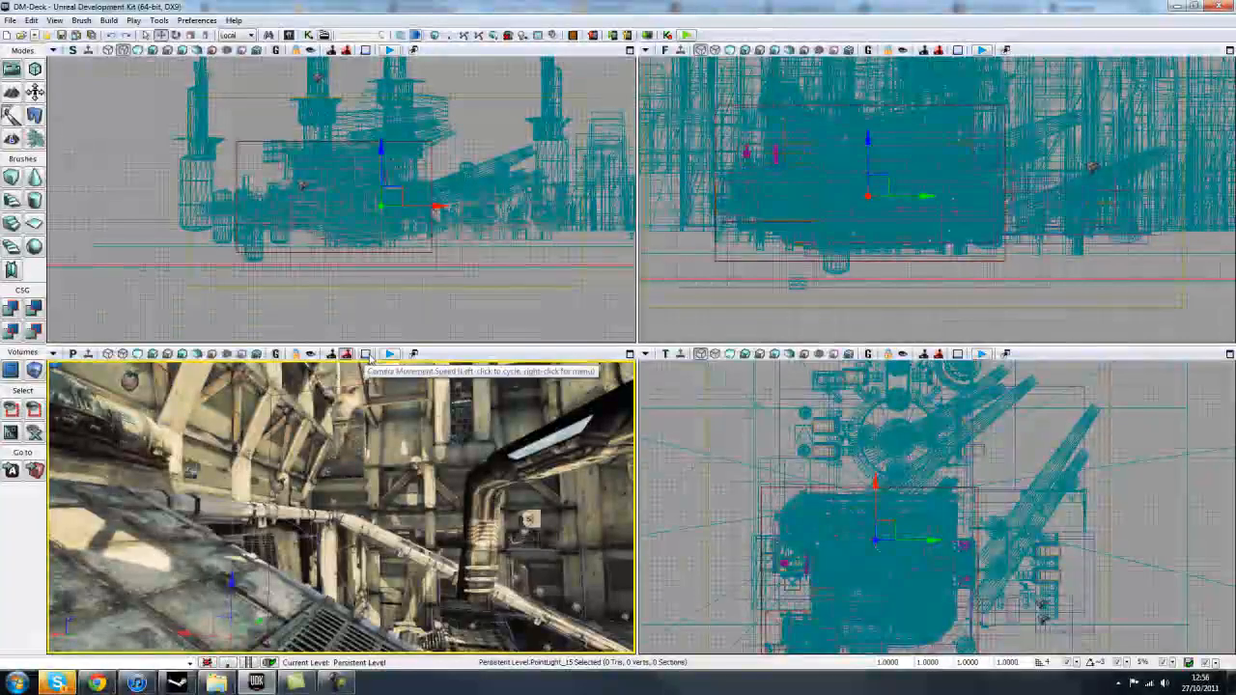
click(366, 355)
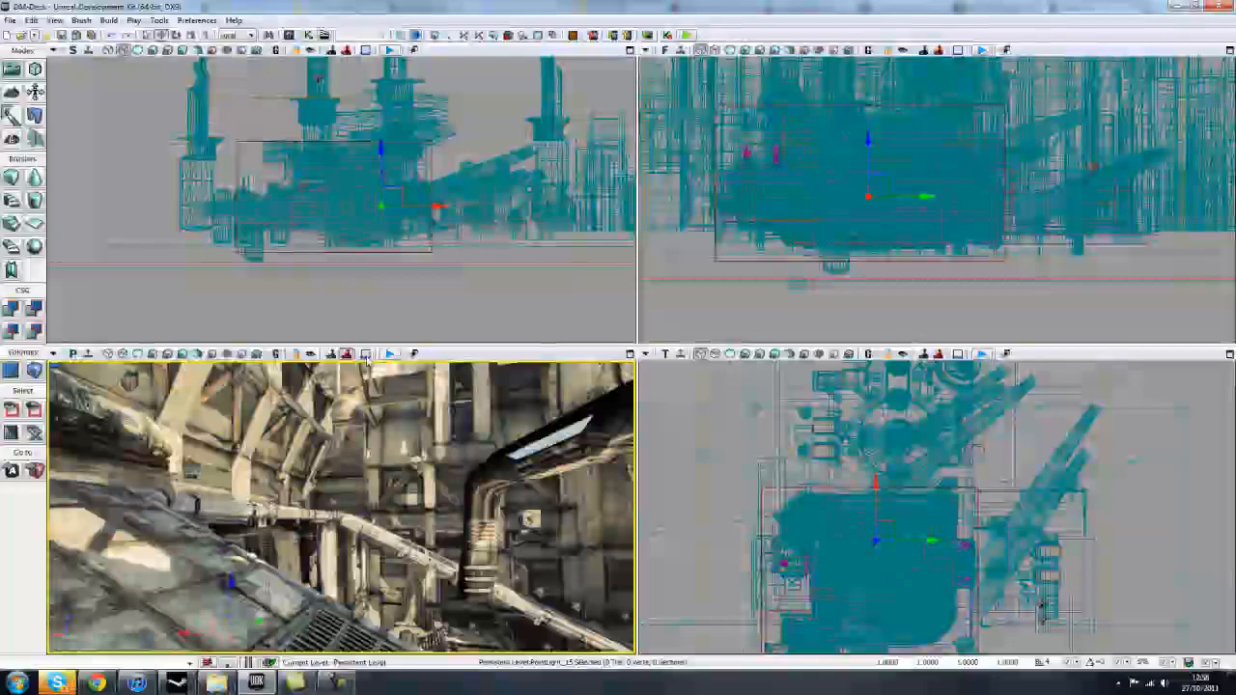
click(366, 358)
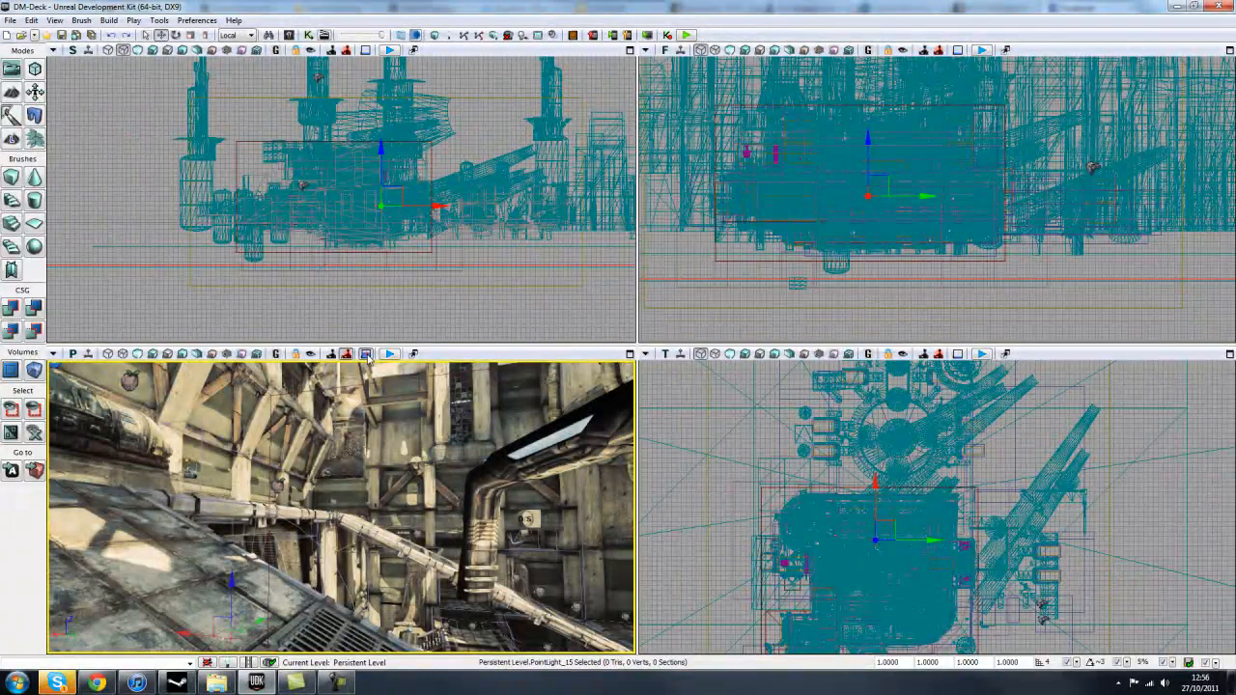
key(w)
drag(341, 507, 341, 599)
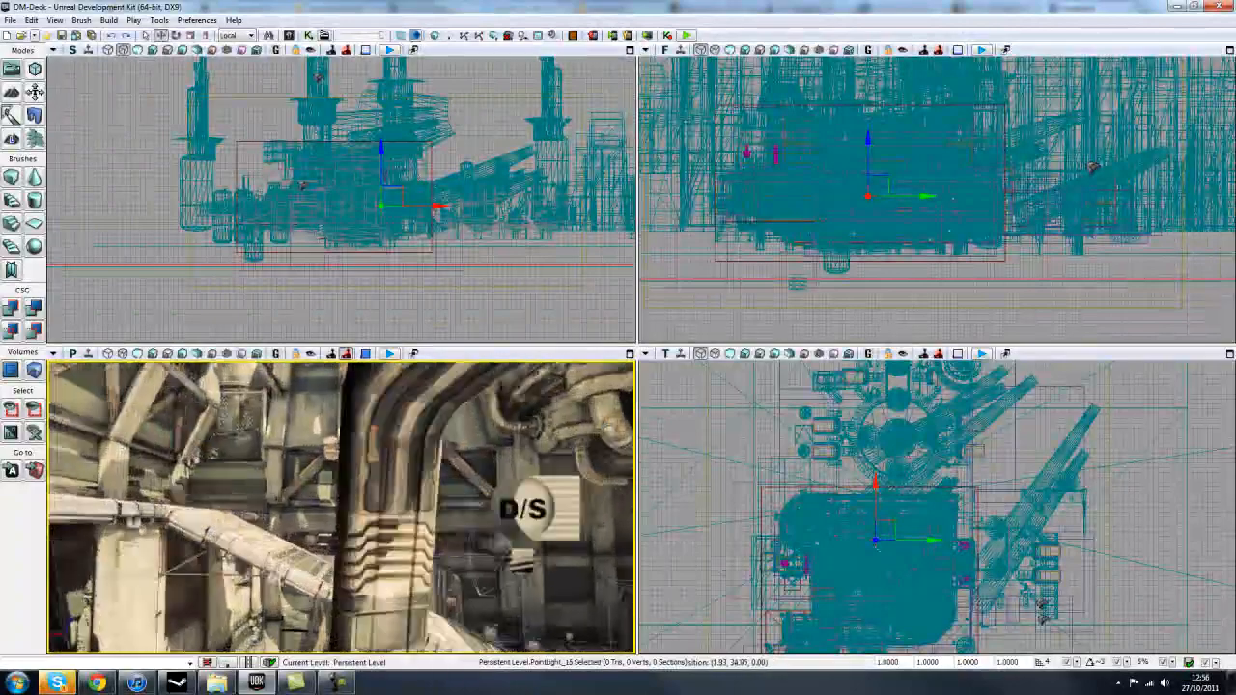
Fly the perspective view along the beamed wall and pull back until the ramp and large pipes are in frame.
drag(332, 412, 331, 393)
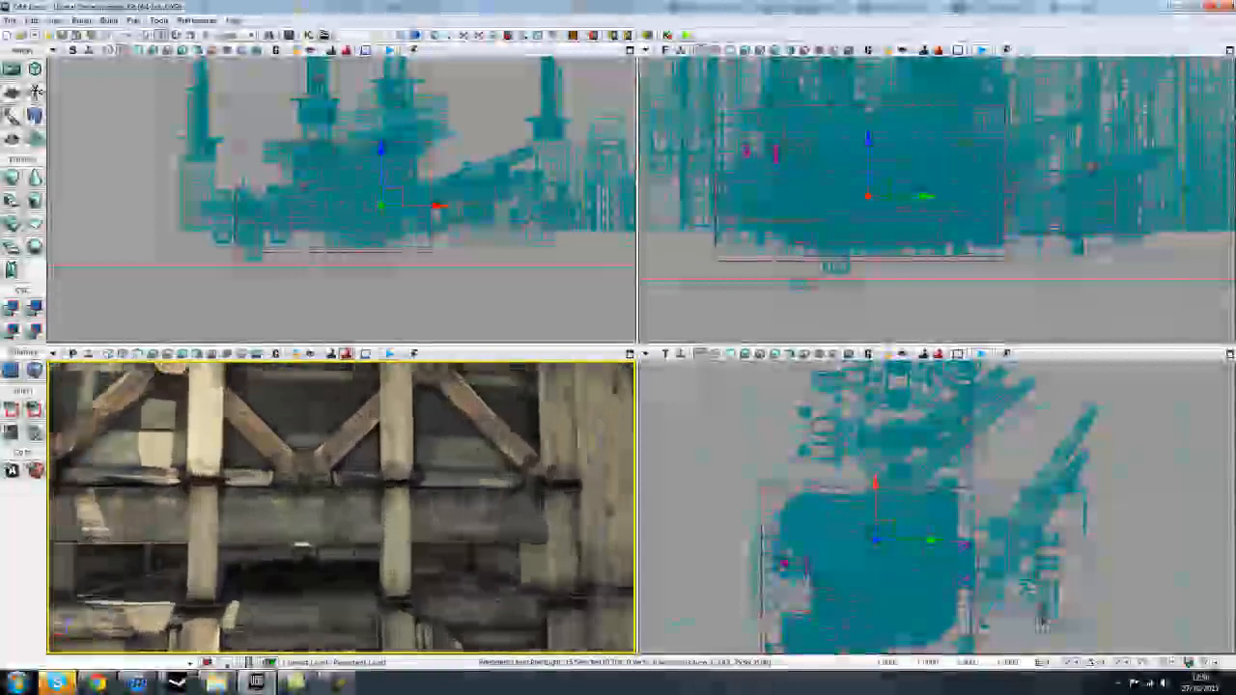
drag(341, 507, 217, 497)
drag(469, 534, 386, 531)
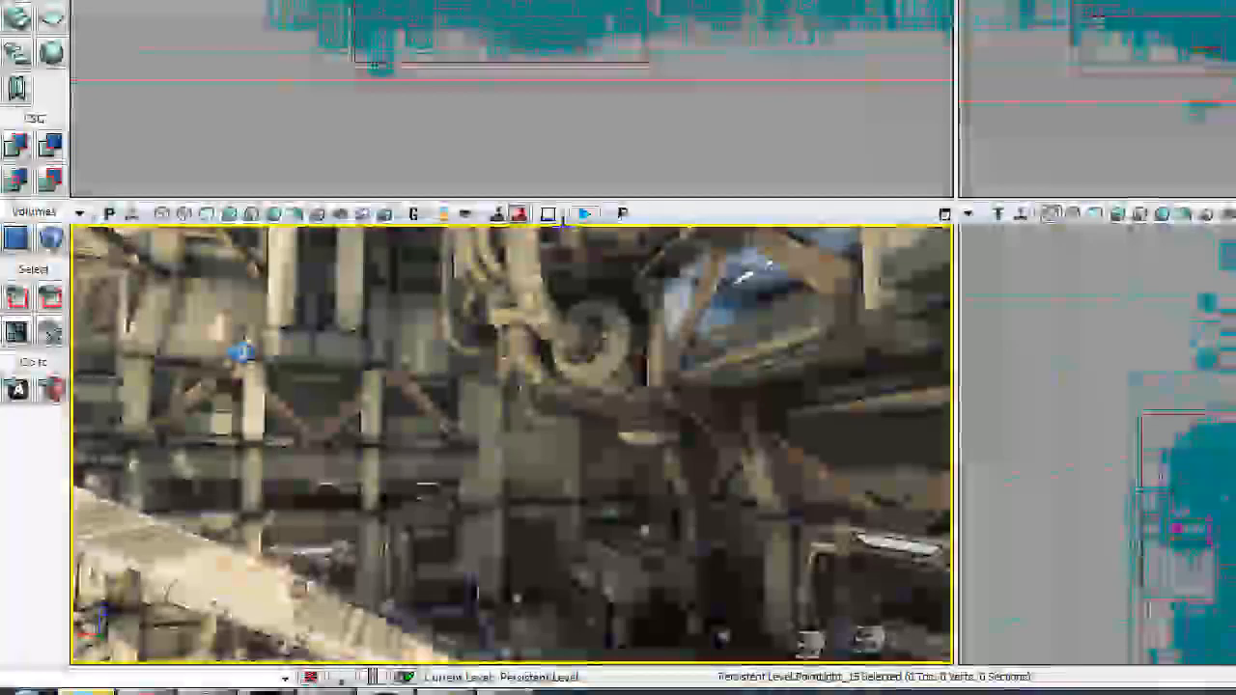
click(445, 292)
drag(578, 512, 569, 483)
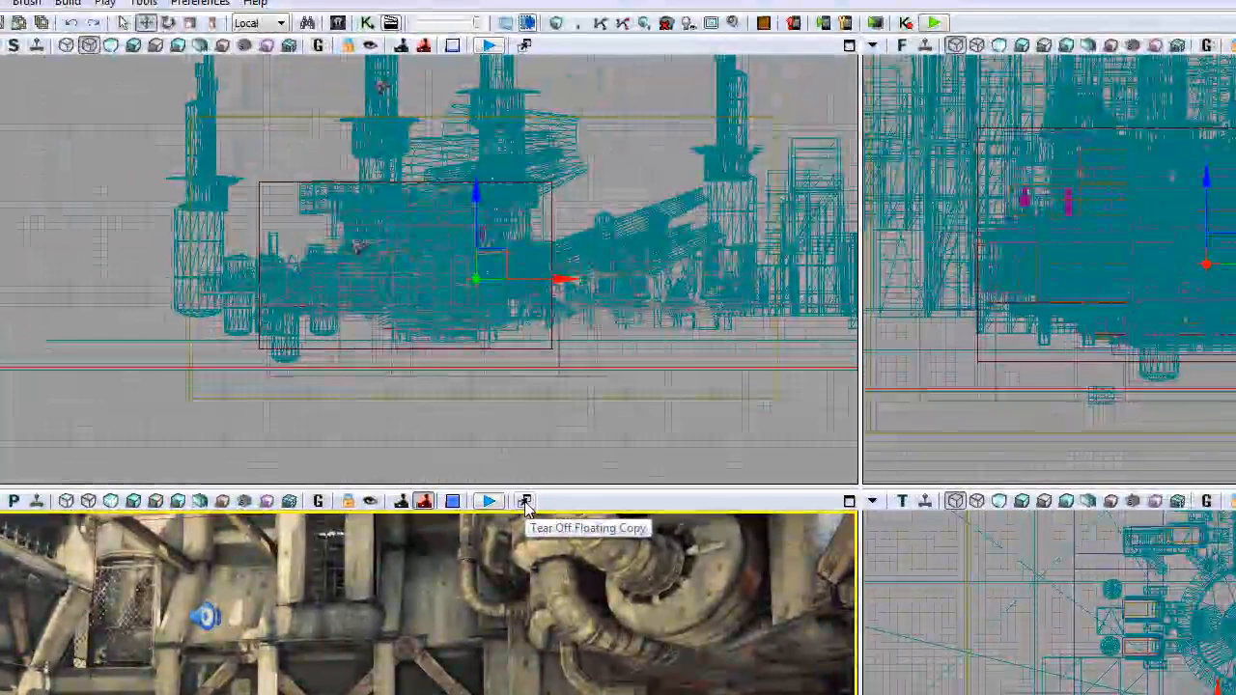
Open and close a floating copy of the perspective viewport, and maximize the docked perspective viewport before restoring the four-view layout.
click(621, 216)
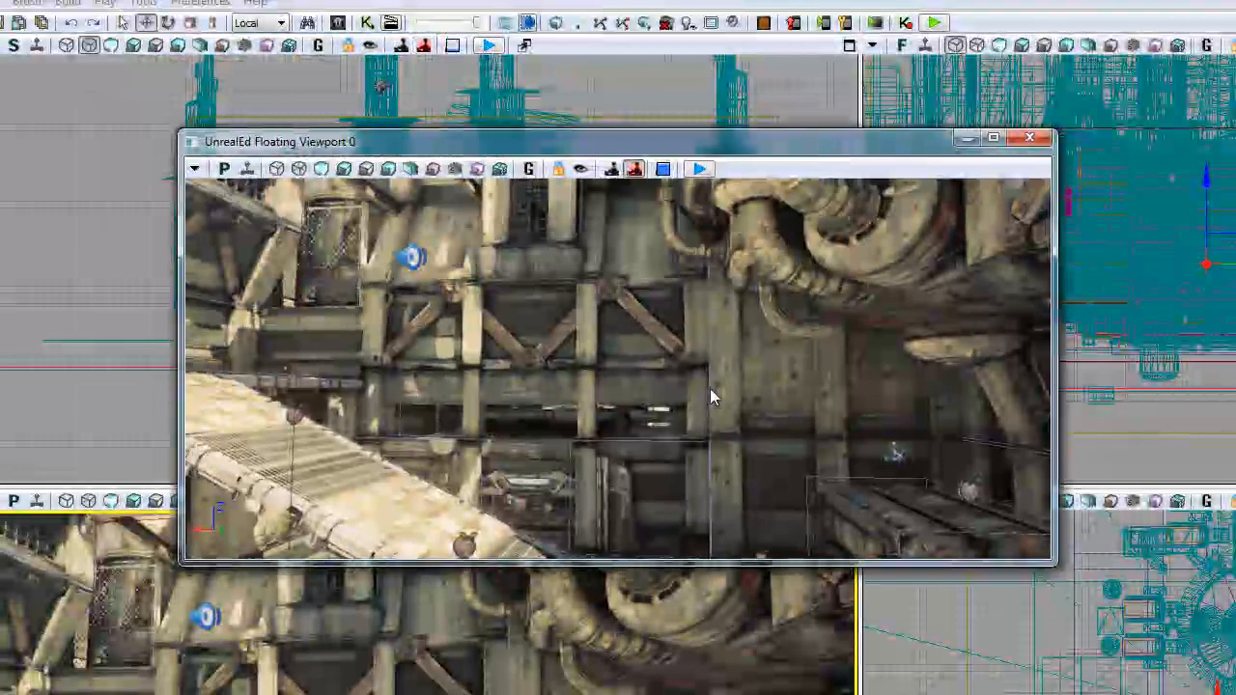
drag(710, 388, 858, 274)
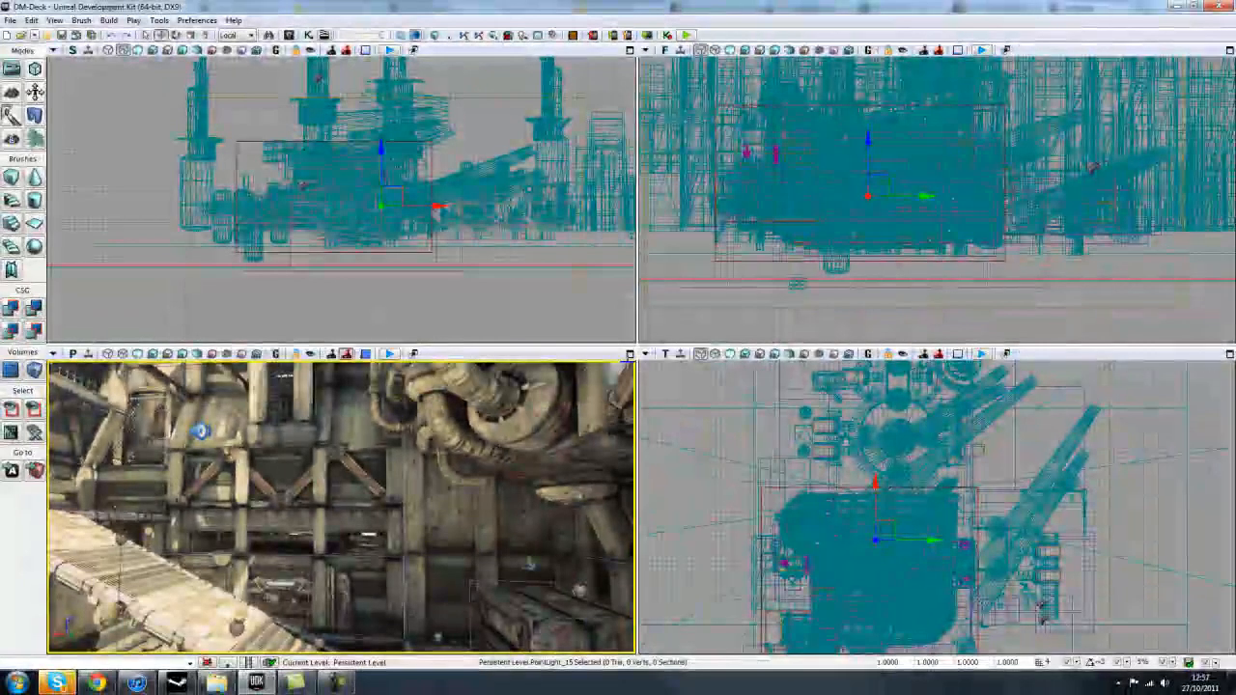
click(630, 354)
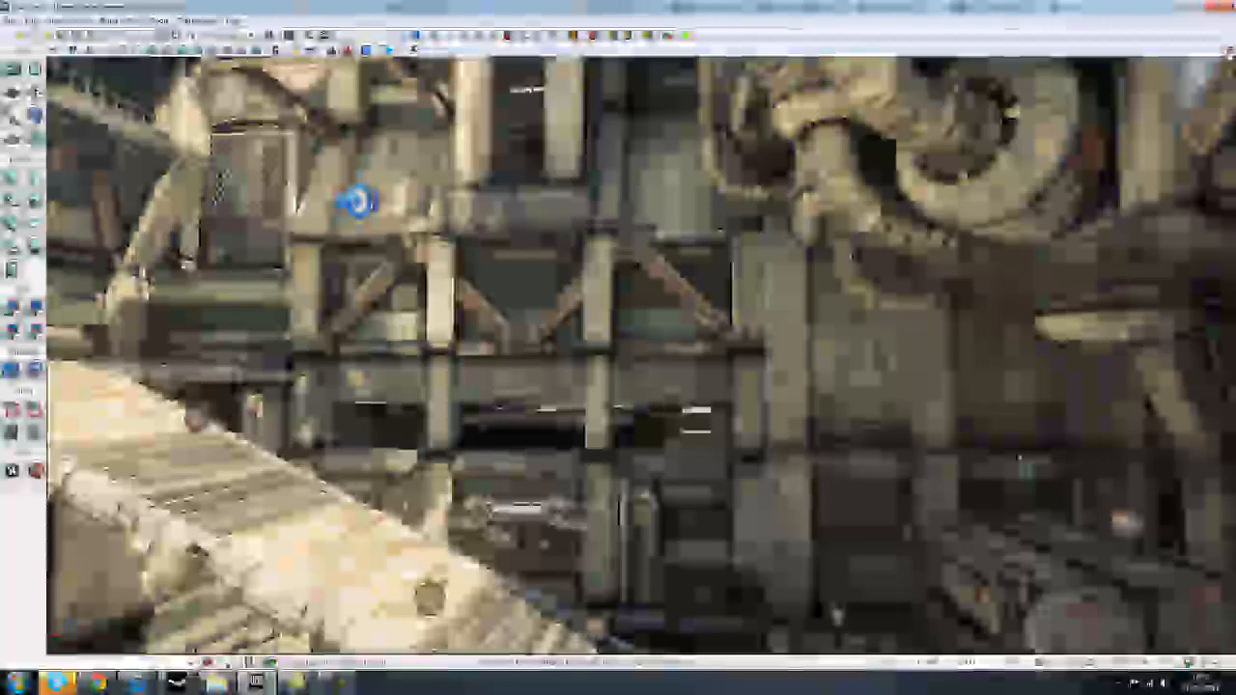
click(1229, 51)
Turn the perspective view towards the two ramps and clear the point light selection from the side viewport.
right_drag(426, 468, 338, 491)
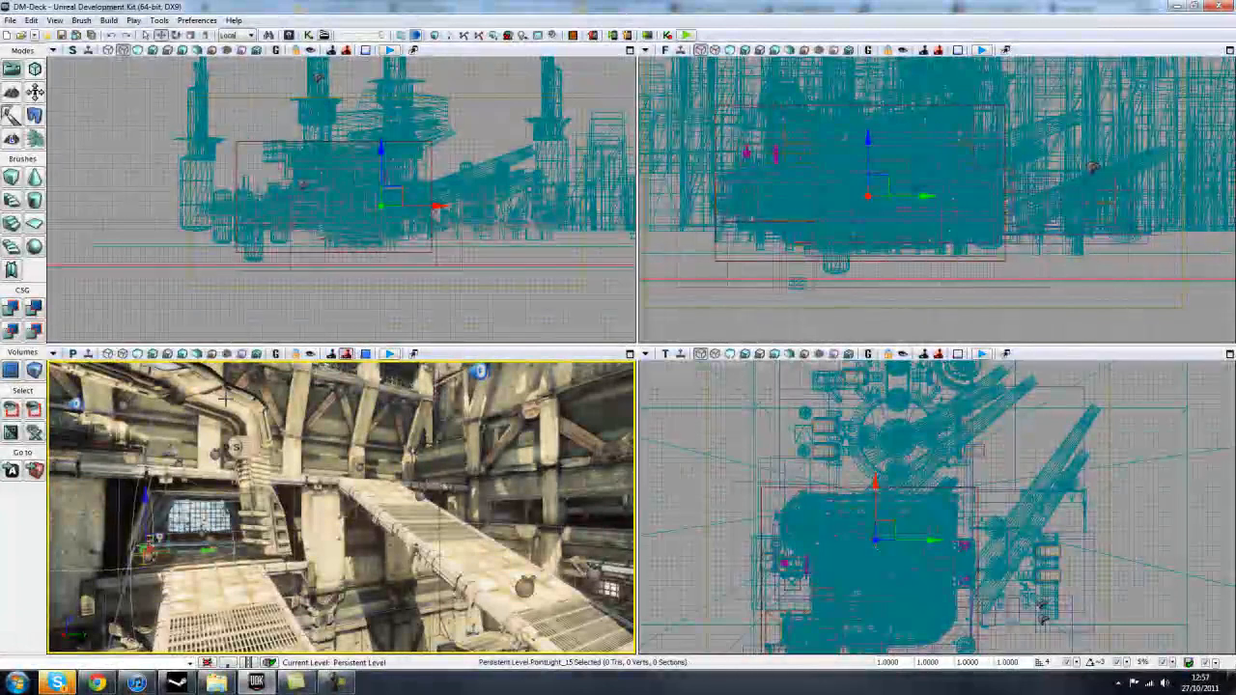
click(446, 318)
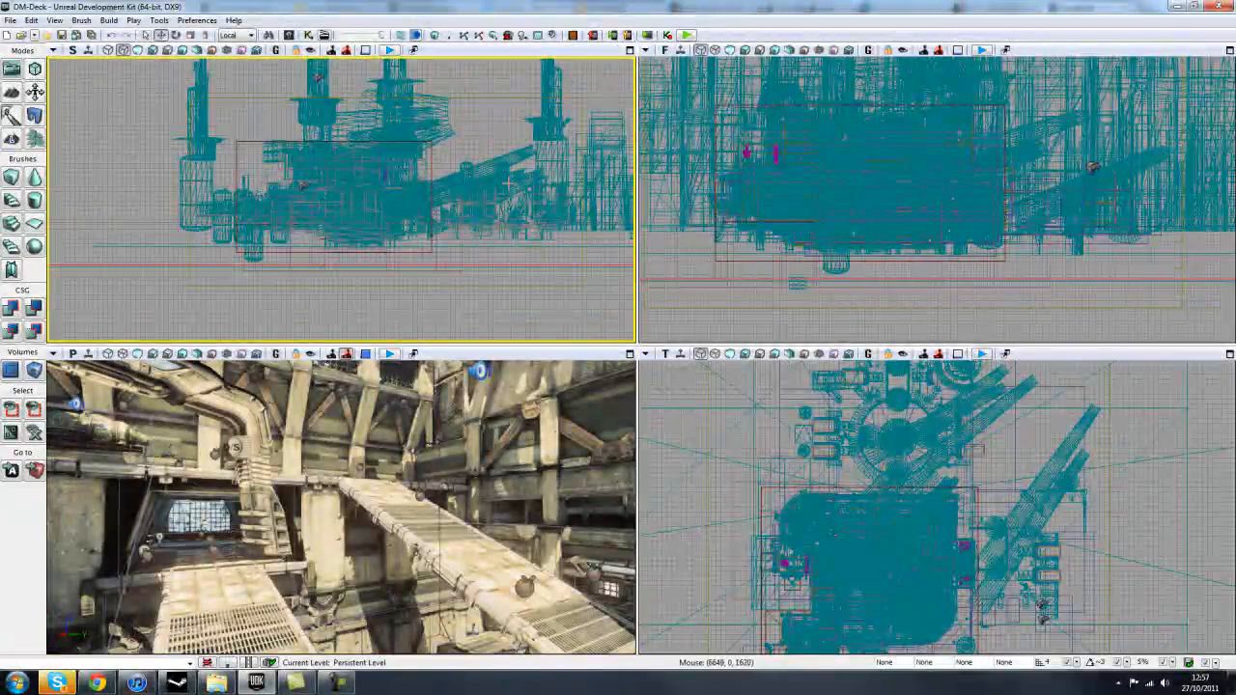